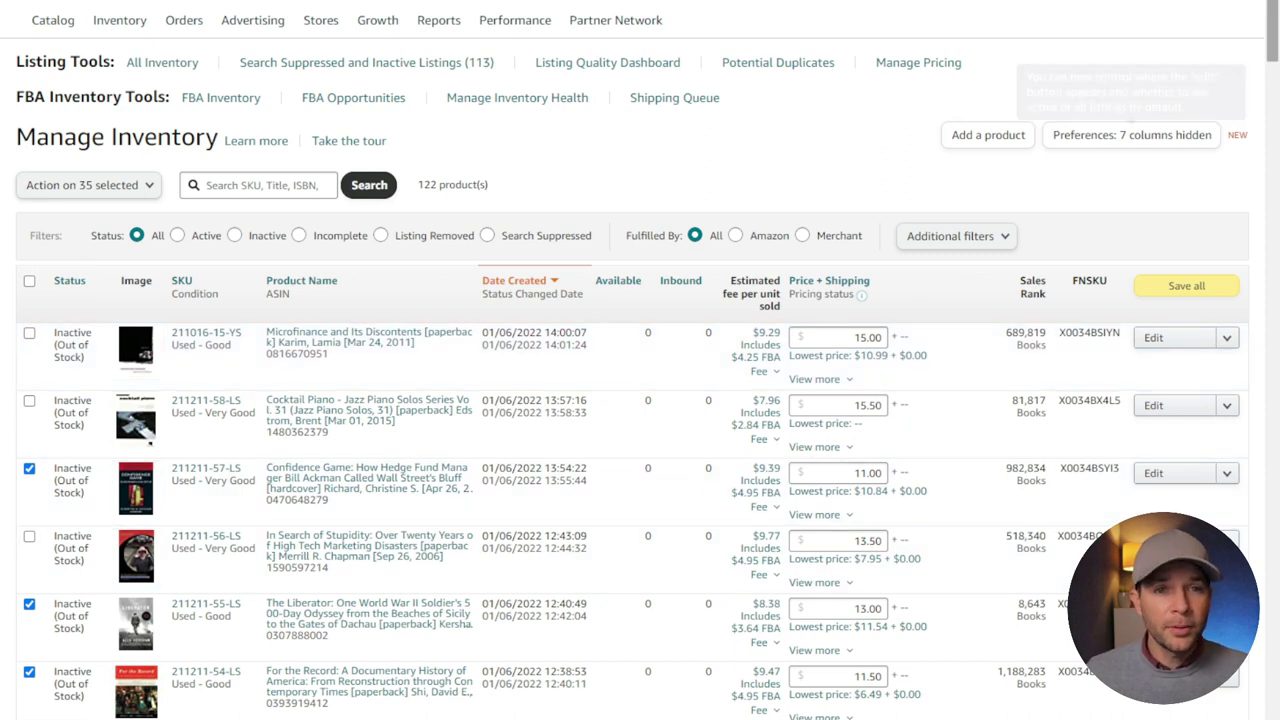
Start the Send/replenish inventory action for the 35 selected listings and confirm continuing to the shipment workflow.
{"action": "scroll", "coordinate": [1262, 135], "scroll_direction": "down", "scroll_amount": 10}
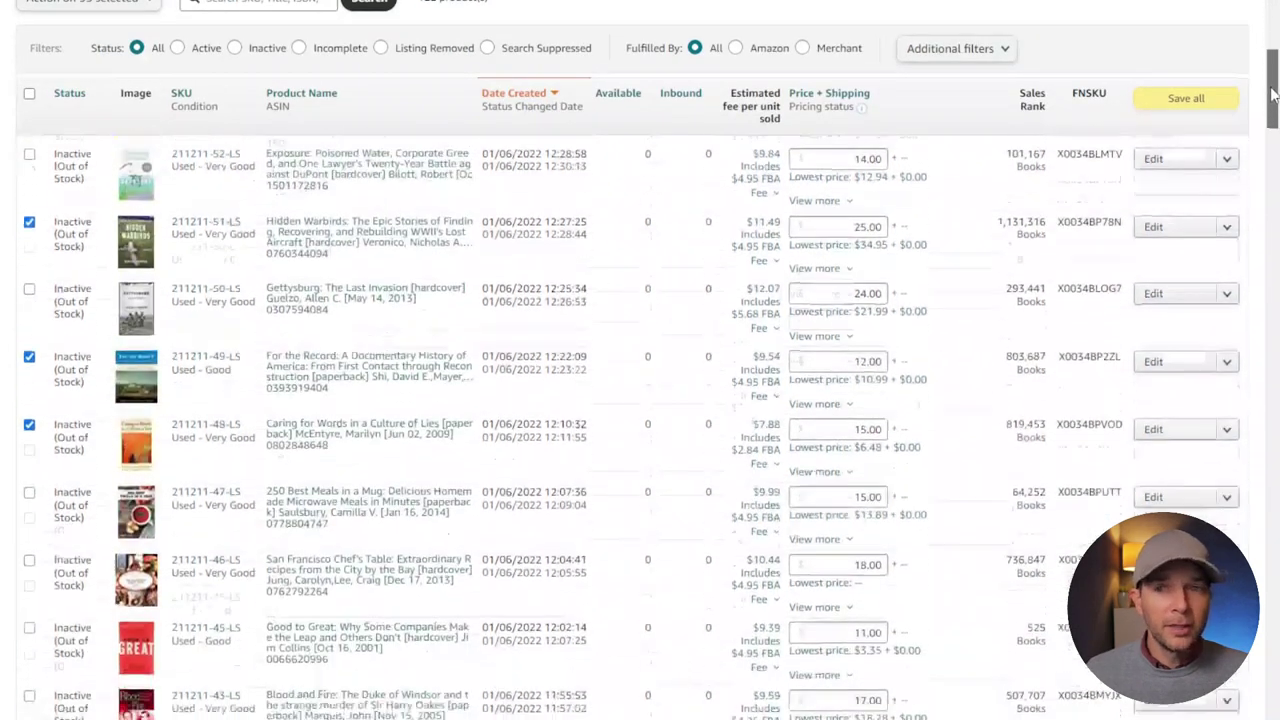
{"action": "left_click_drag", "start_coordinate": [1262, 135], "coordinate": [1270, 22]}
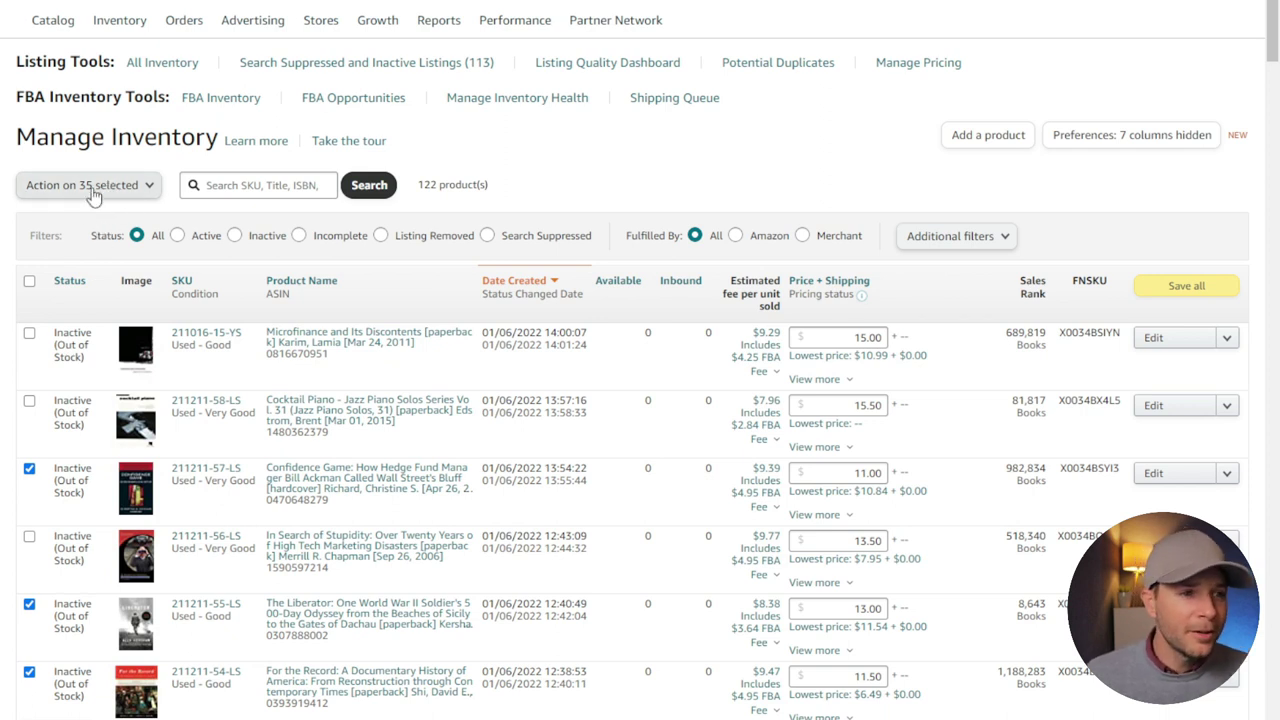
{"action": "left_click", "coordinate": [146, 192]}
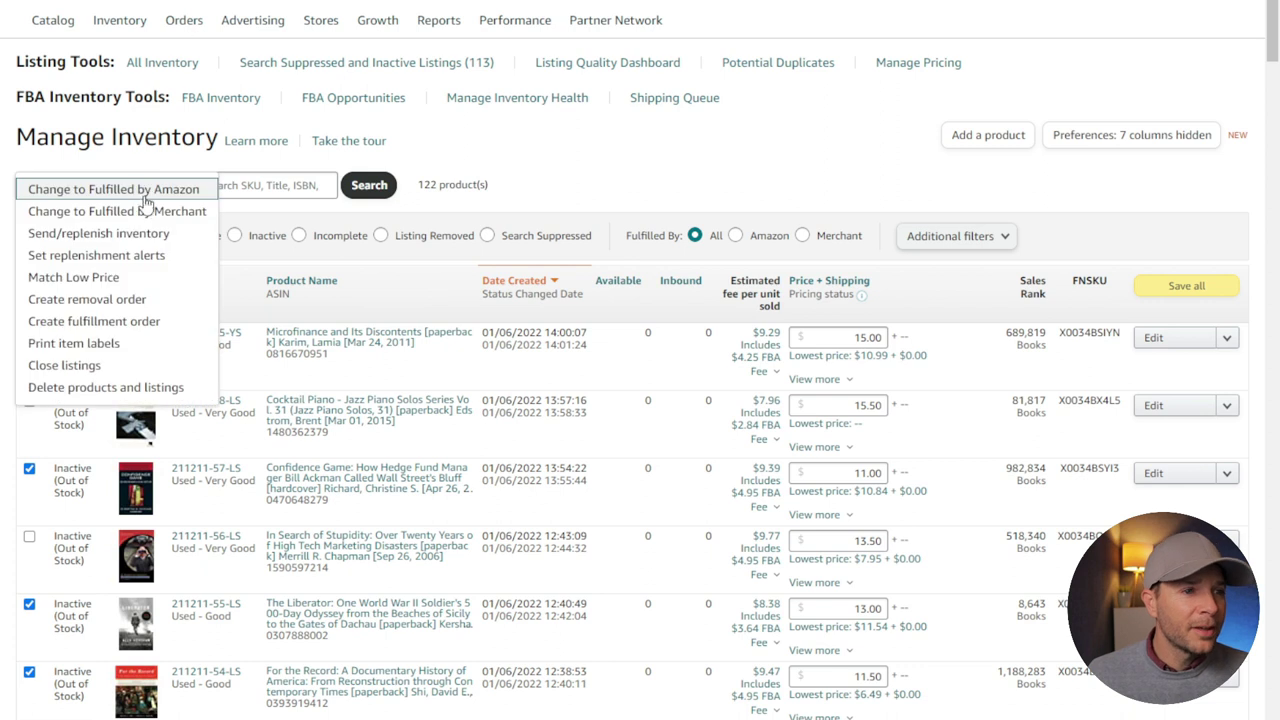
{"action": "left_click", "coordinate": [108, 238]}
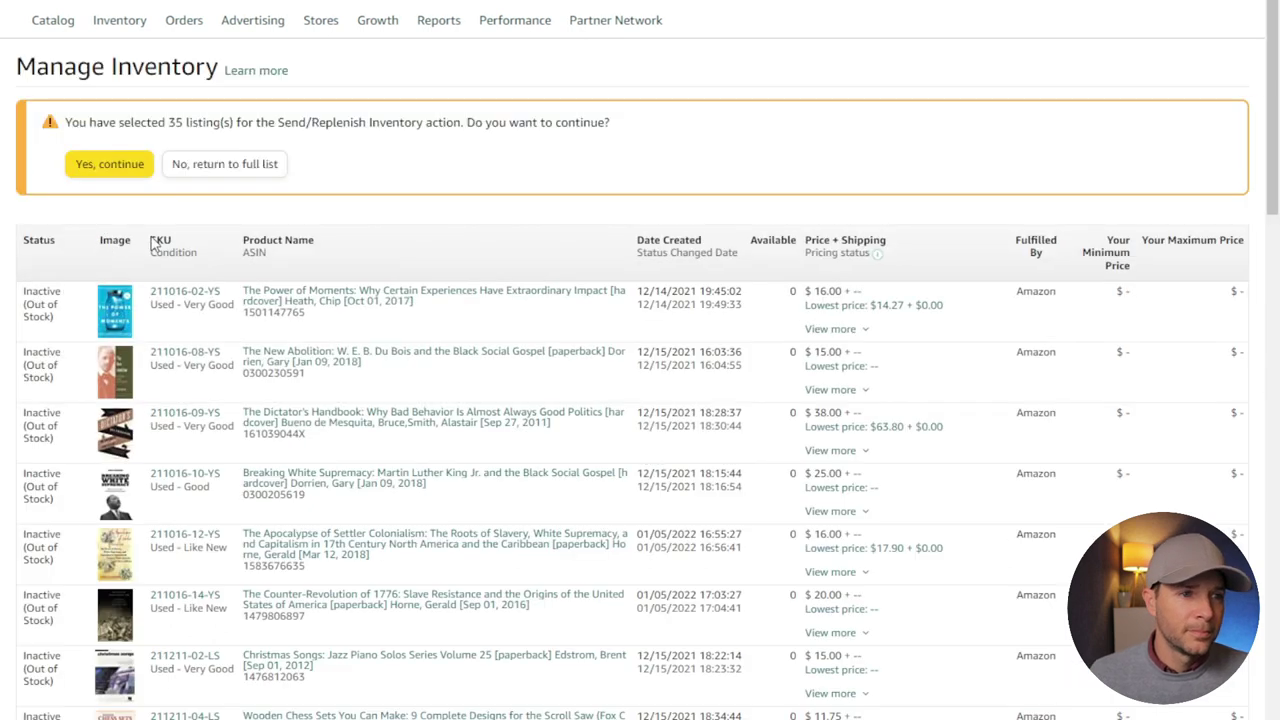
{"action": "left_click", "coordinate": [147, 165]}
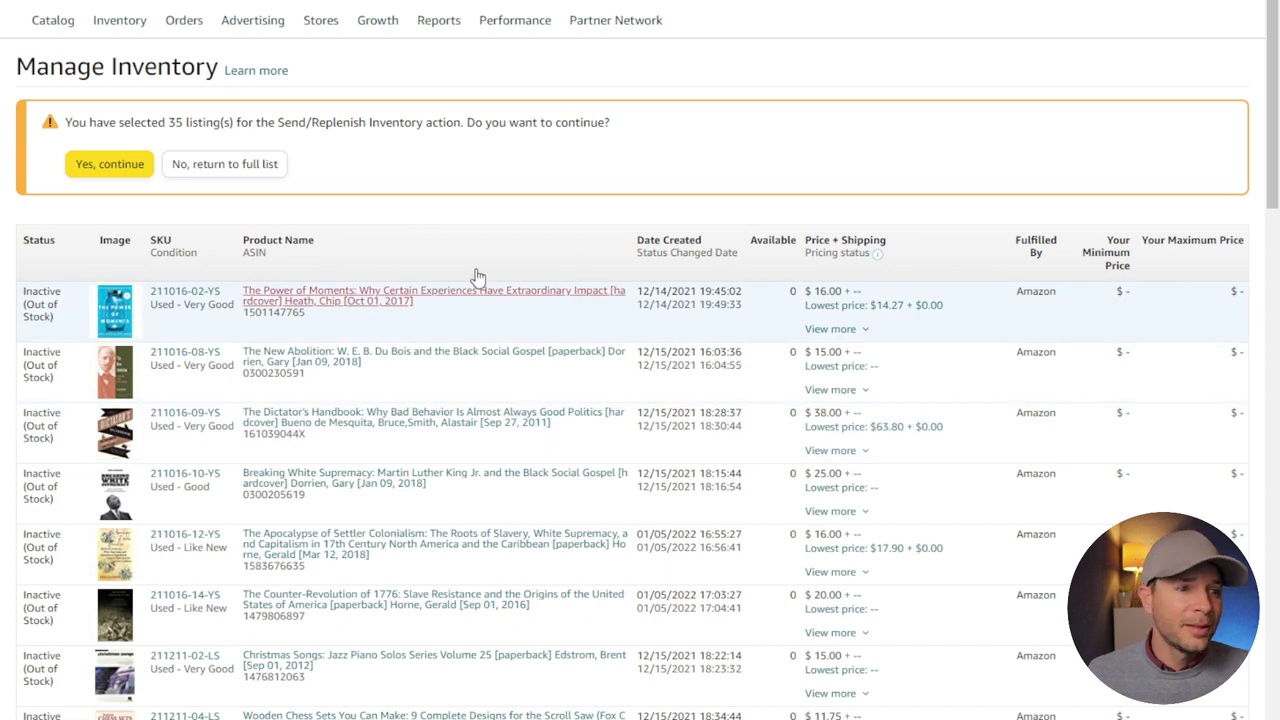
{"action": "left_click", "coordinate": [110, 175]}
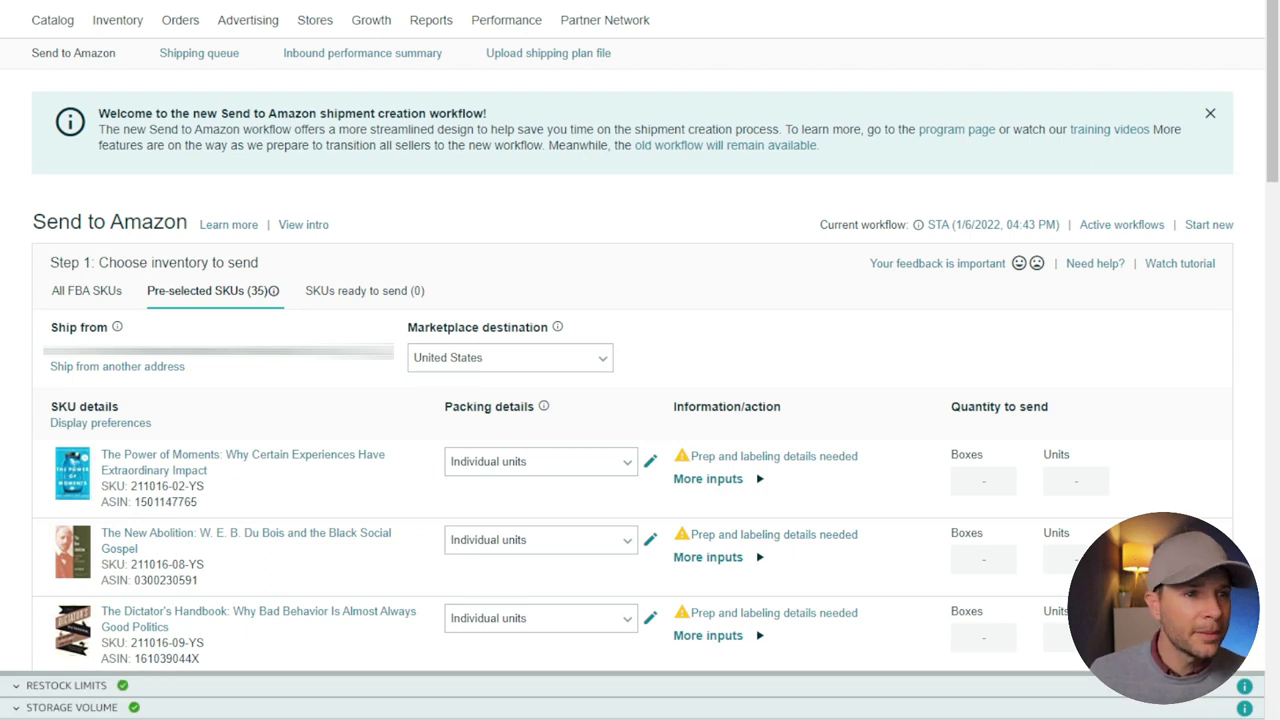
Give The Power of Moments the prep category No prep needed with labeling by seller, and mark 1 unit ready to pack.
{"action": "left_click_drag", "start_coordinate": [1276, 90], "coordinate": [1260, 145]}
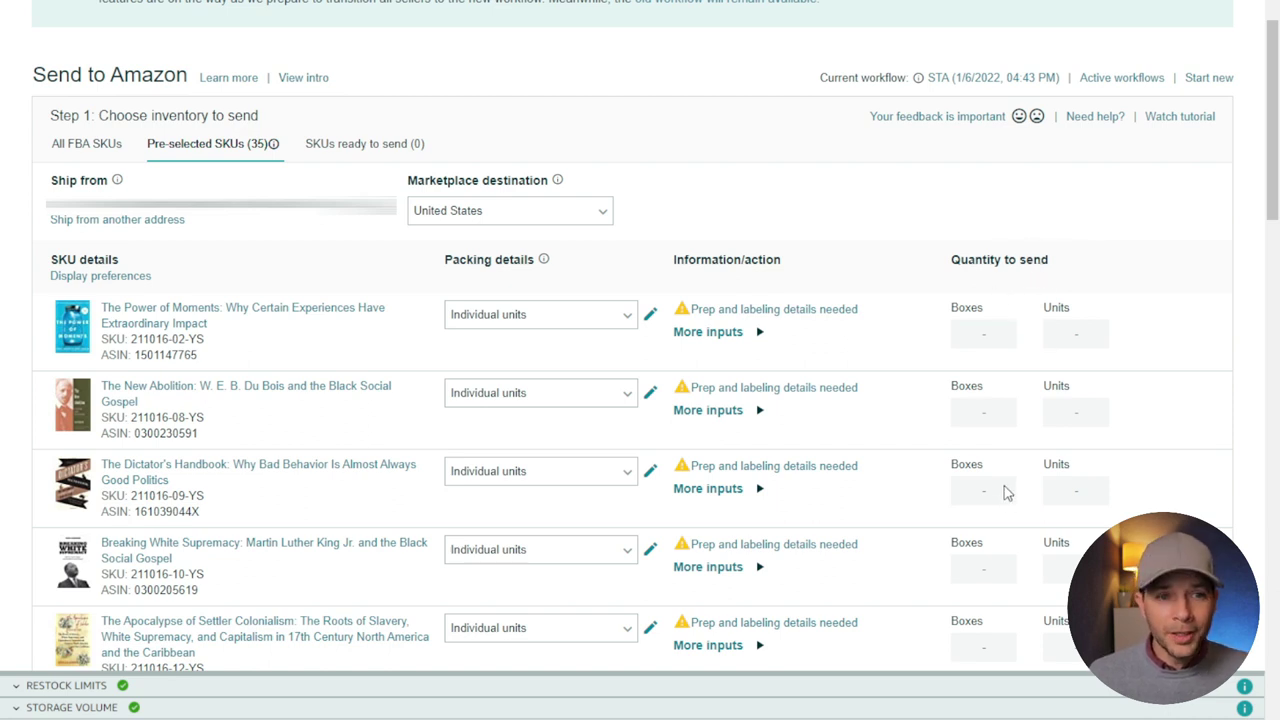
{"action": "left_click_drag", "start_coordinate": [1275, 190], "coordinate": [1262, 243]}
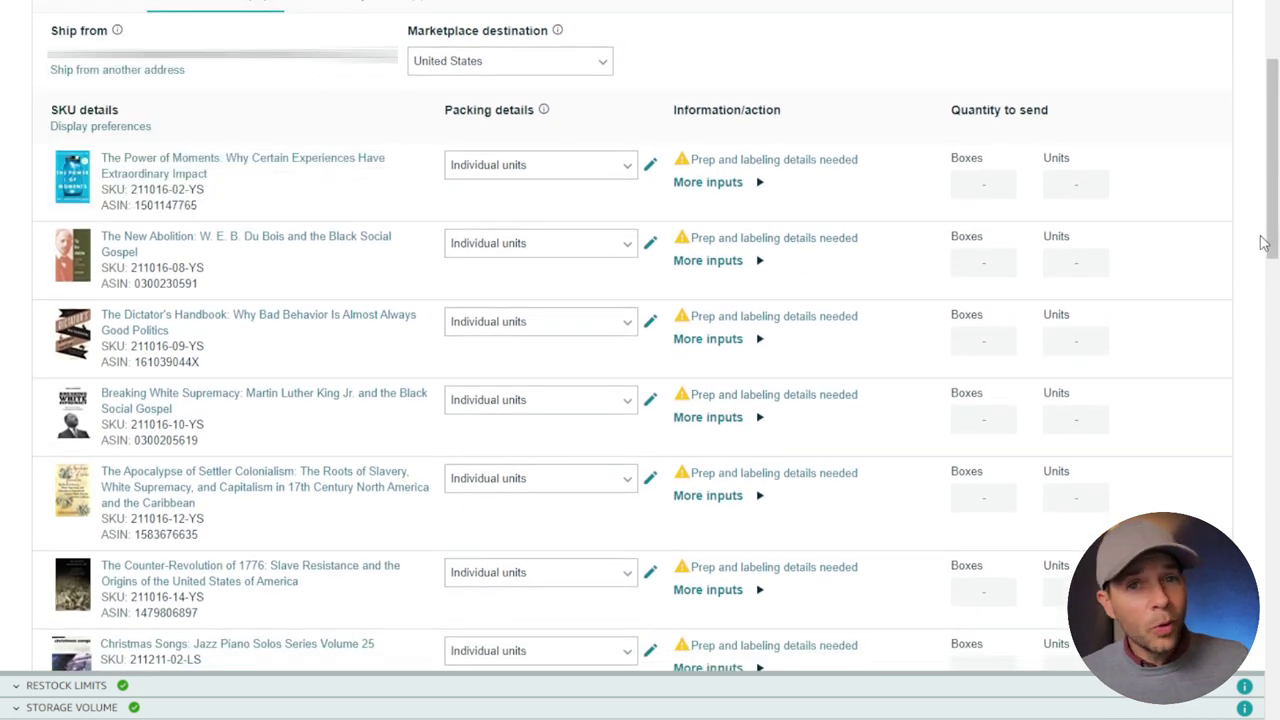
{"action": "left_click", "coordinate": [728, 163]}
{"action": "left_click", "coordinate": [486, 222]}
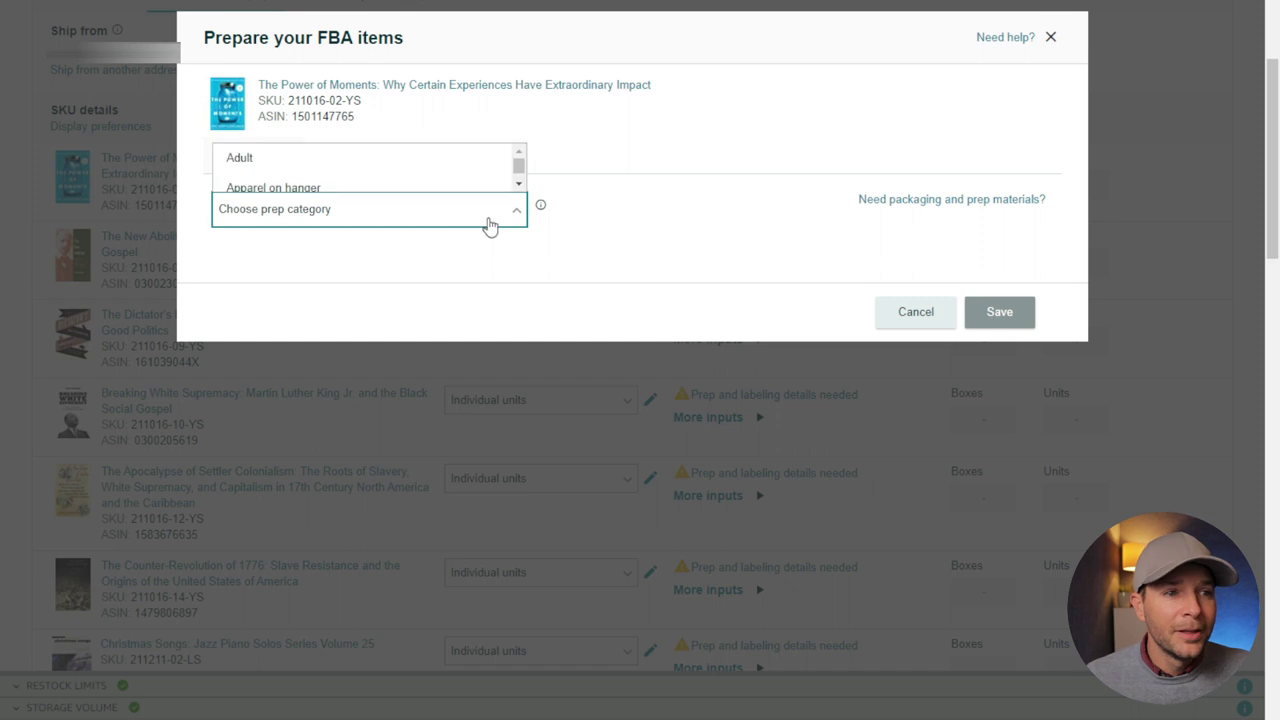
{"action": "left_click_drag", "start_coordinate": [517, 166], "coordinate": [519, 184]}
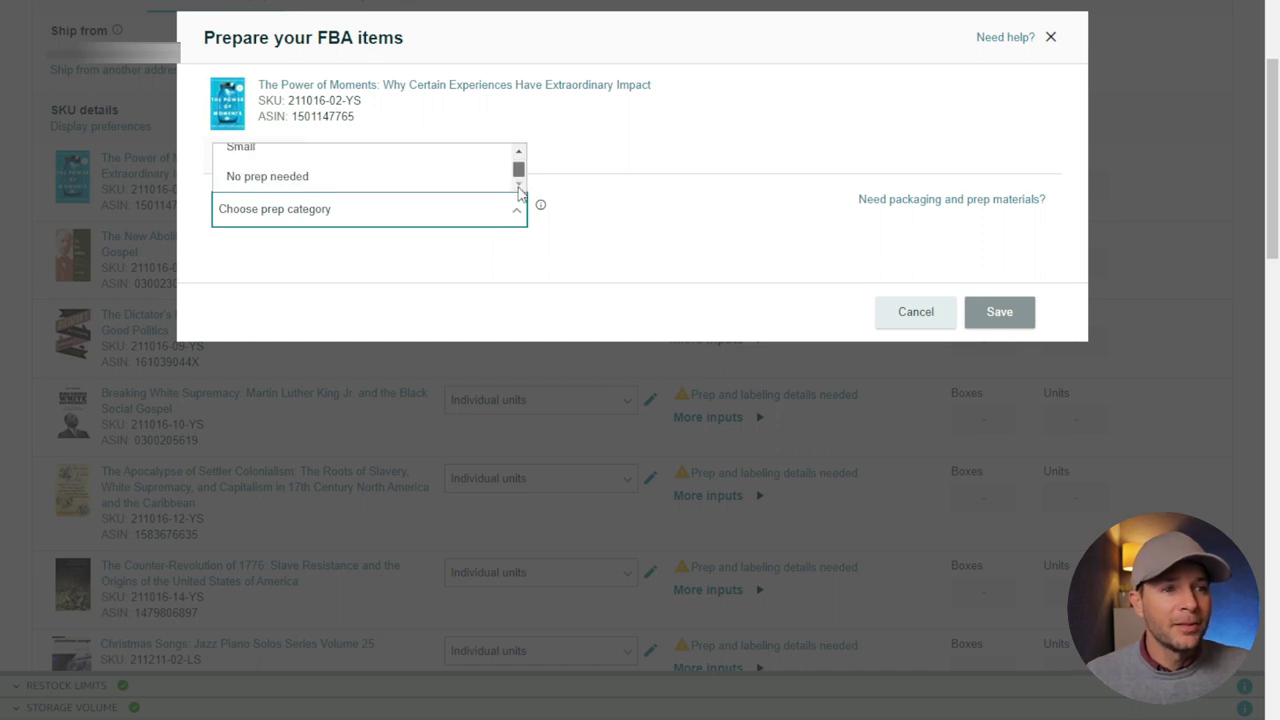
{"action": "left_click", "coordinate": [416, 191]}
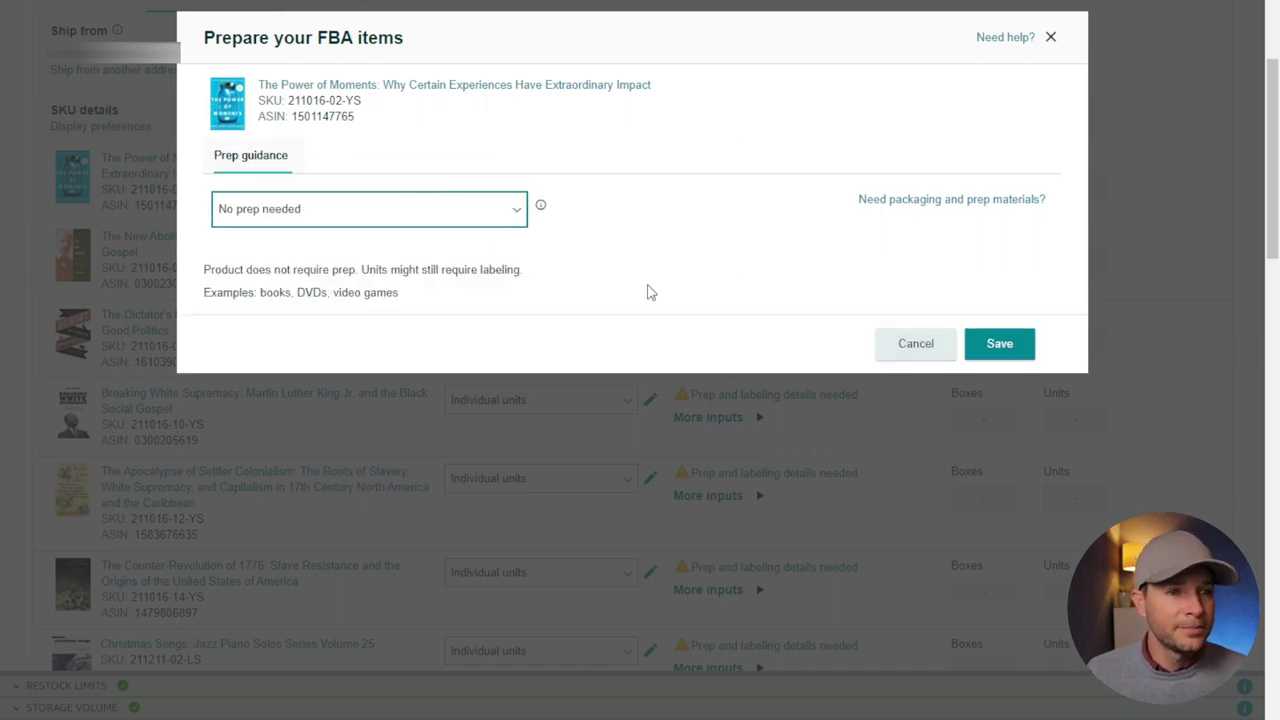
{"action": "left_click", "coordinate": [1008, 350]}
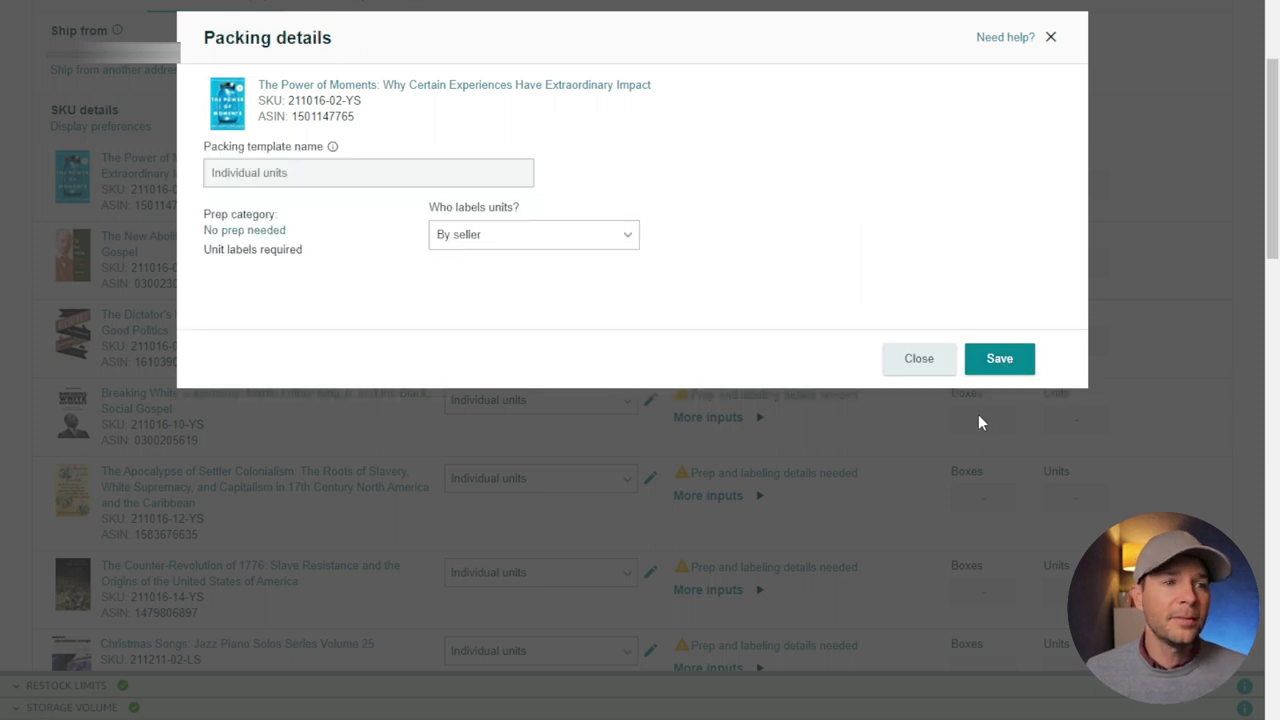
{"action": "left_click", "coordinate": [450, 234]}
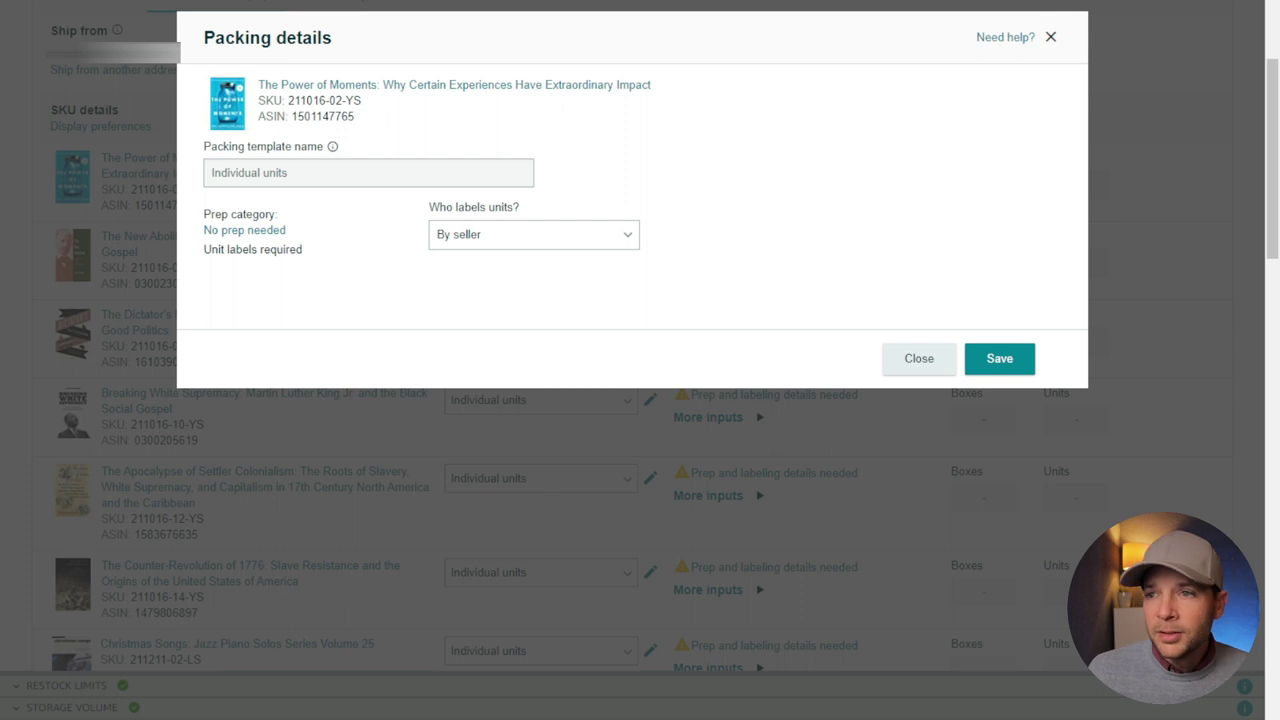
{"action": "left_click", "coordinate": [995, 363]}
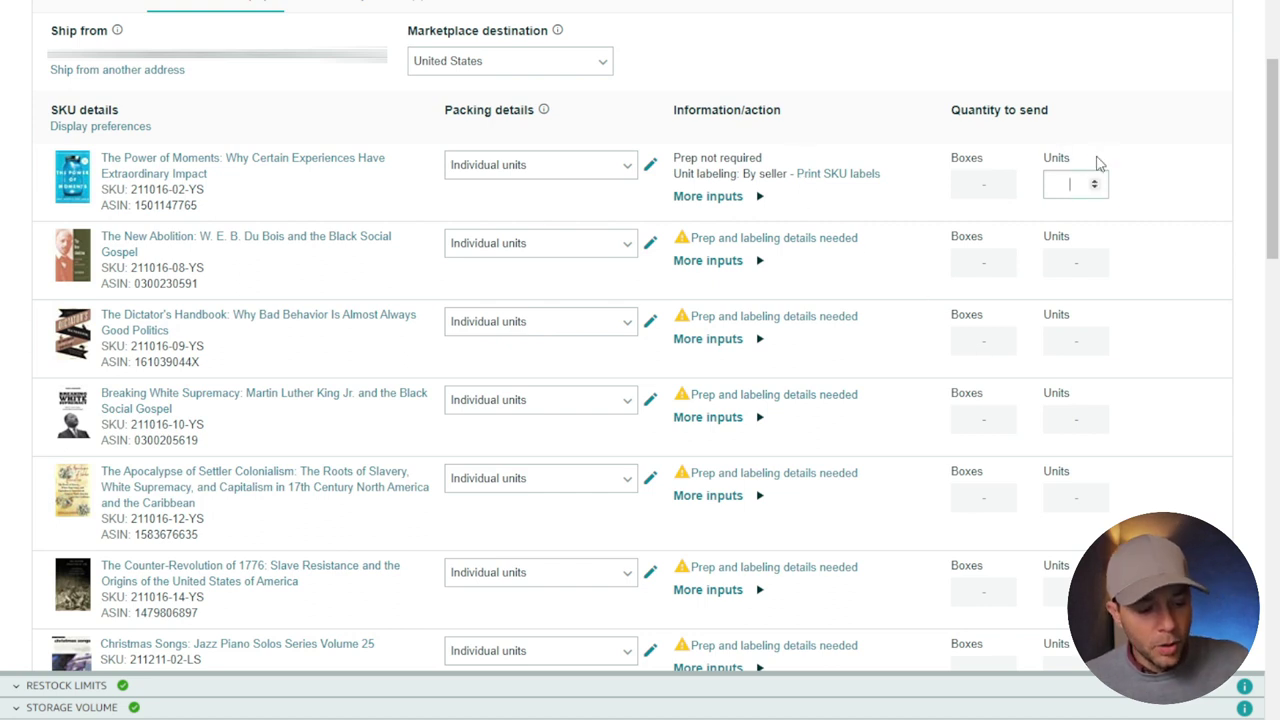
{"action": "type", "text": "1"}
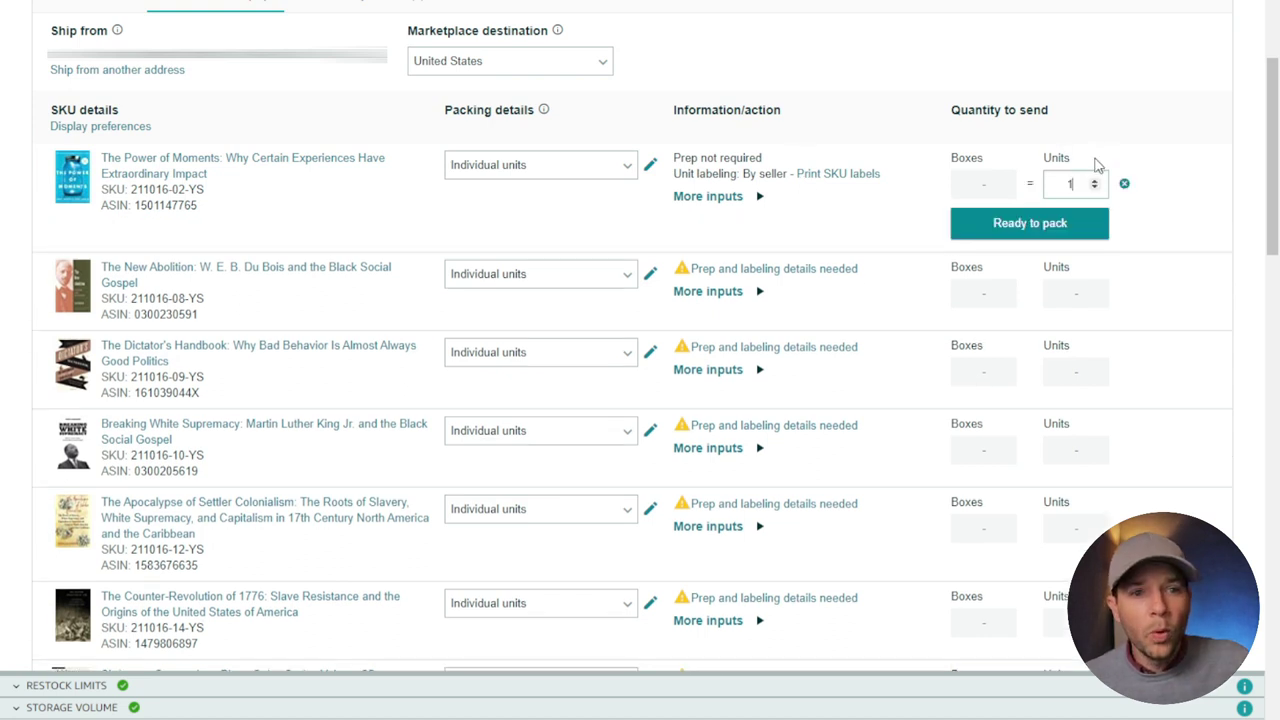
{"action": "left_click", "coordinate": [1030, 224]}
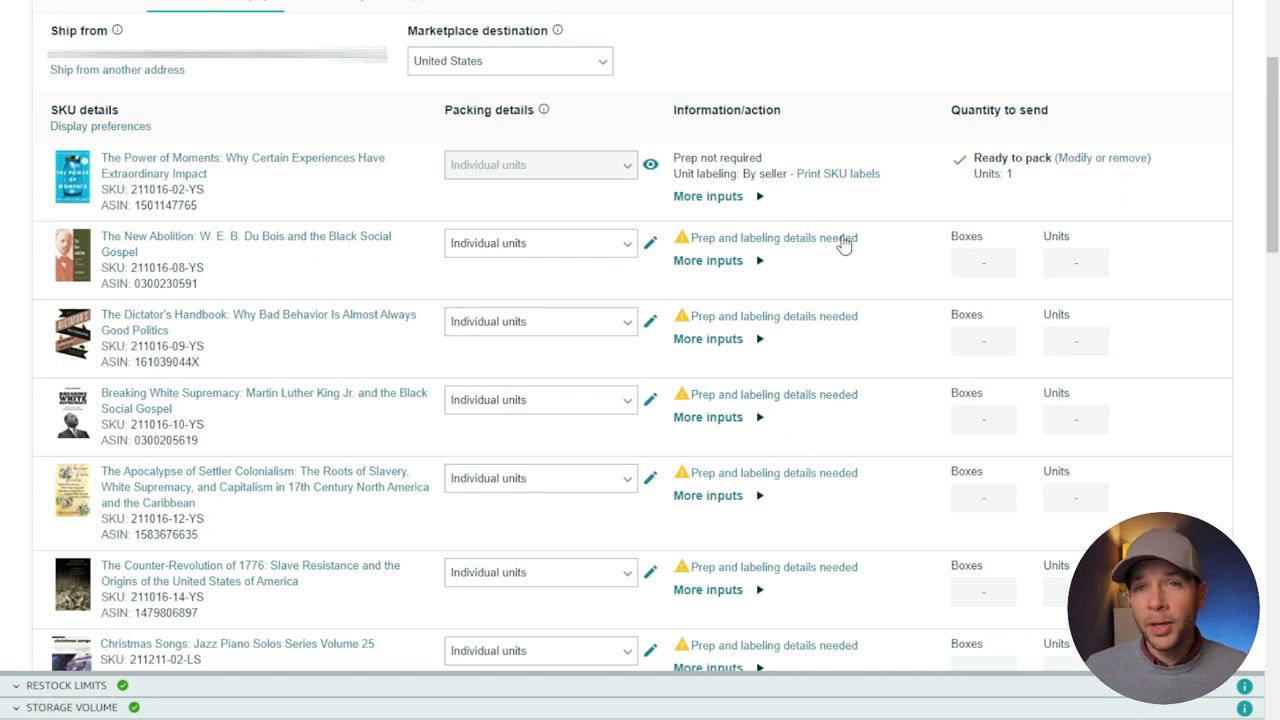
Give The New Abolition the prep category No prep needed with labeling by seller, and mark 1 unit ready to pack.
{"action": "left_click", "coordinate": [743, 247]}
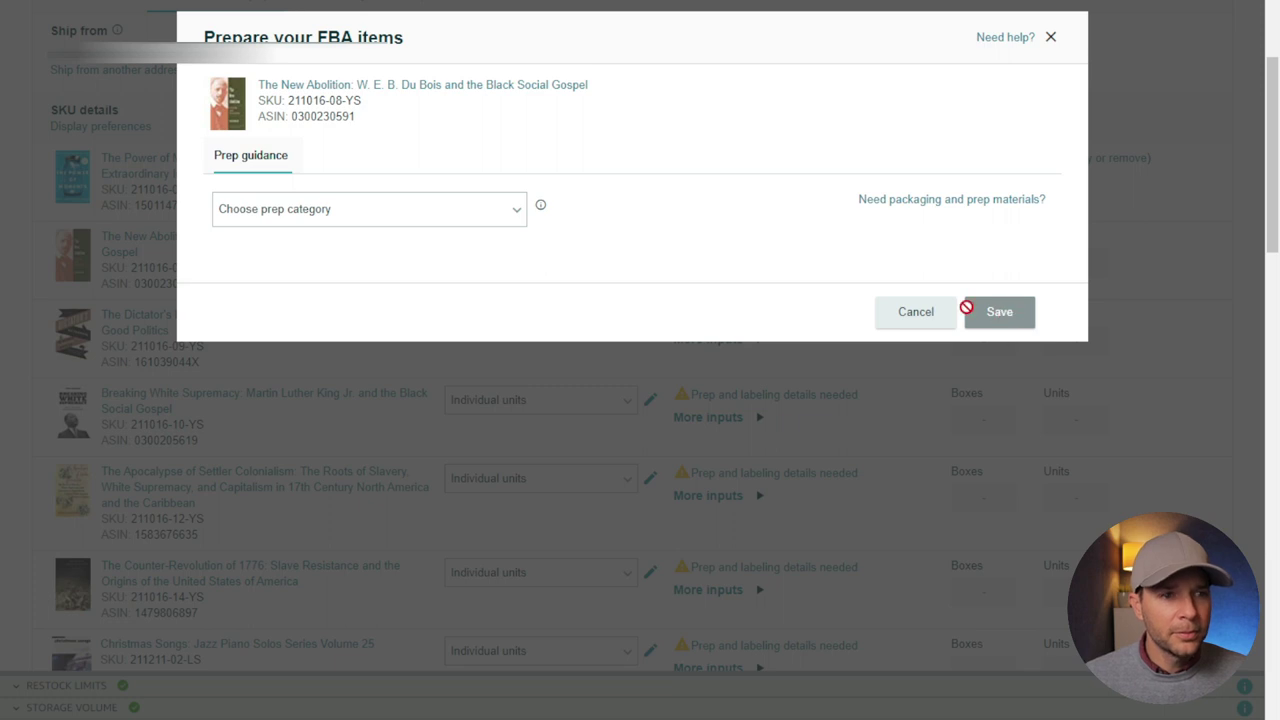
{"action": "left_click", "coordinate": [496, 226]}
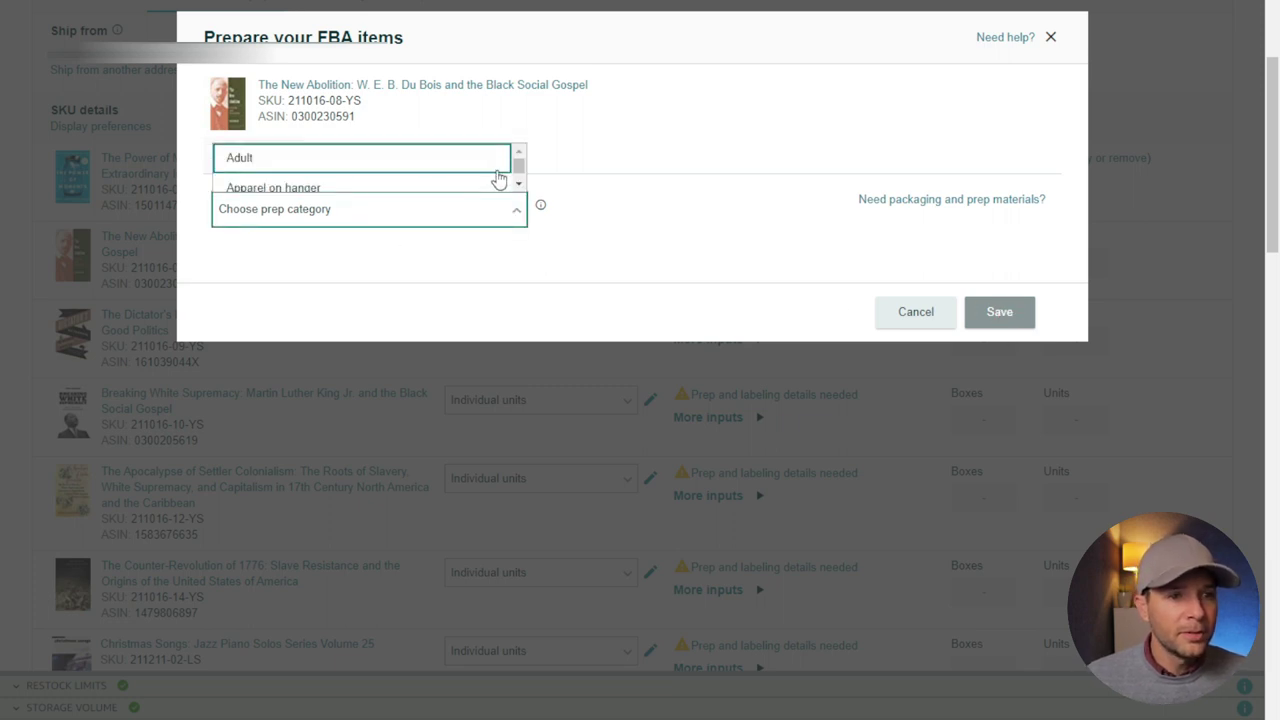
{"action": "scroll", "coordinate": [495, 177], "scroll_direction": "down", "scroll_amount": 3}
{"action": "left_click", "coordinate": [426, 180]}
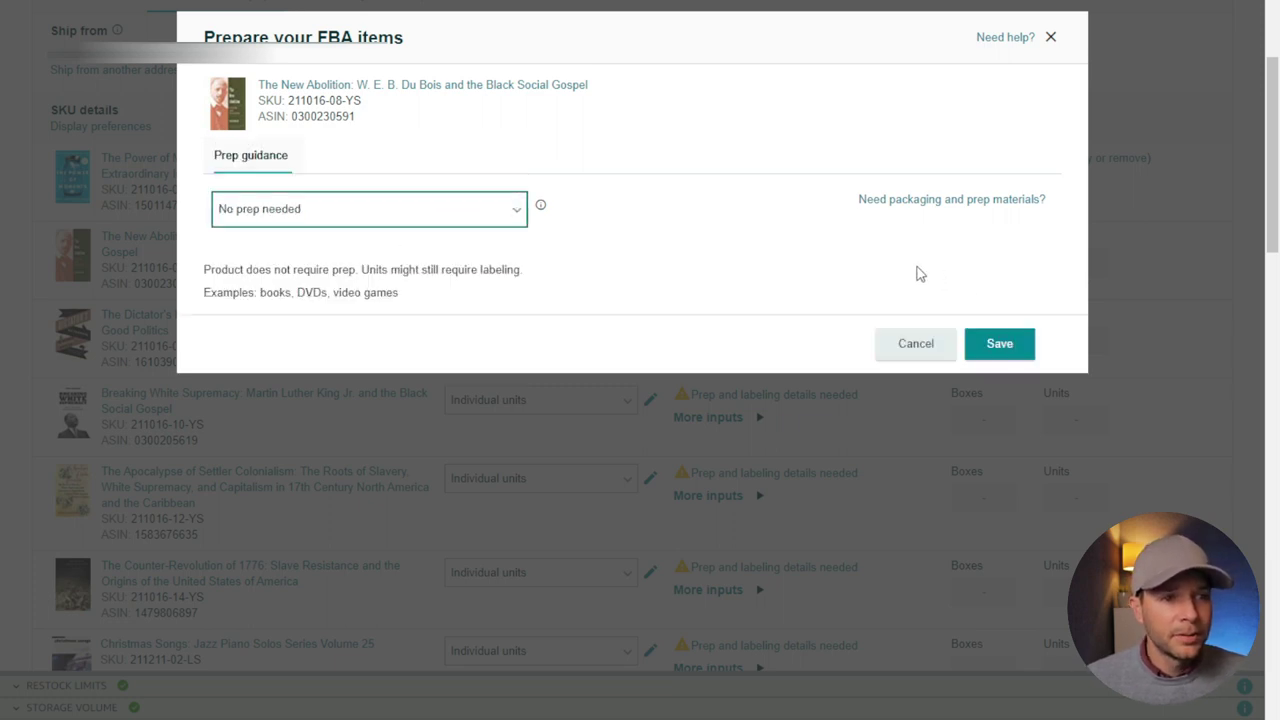
{"action": "left_click", "coordinate": [1012, 365]}
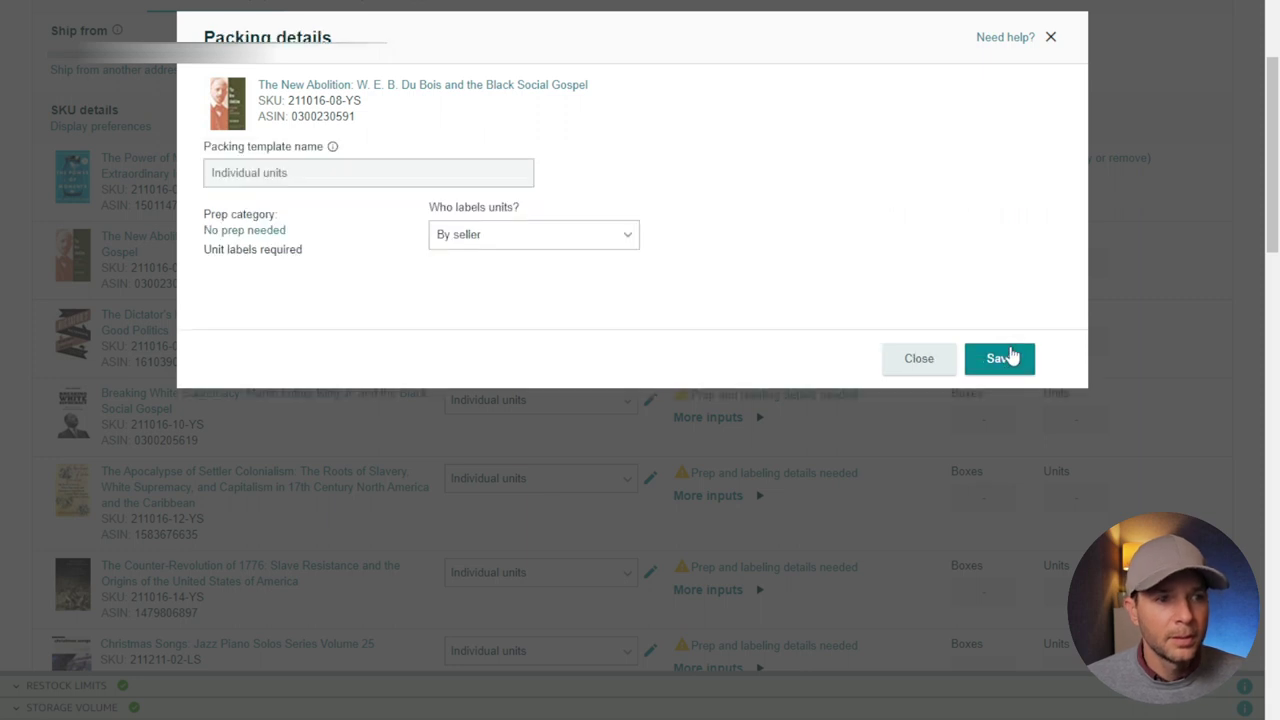
{"action": "left_click", "coordinate": [1013, 366]}
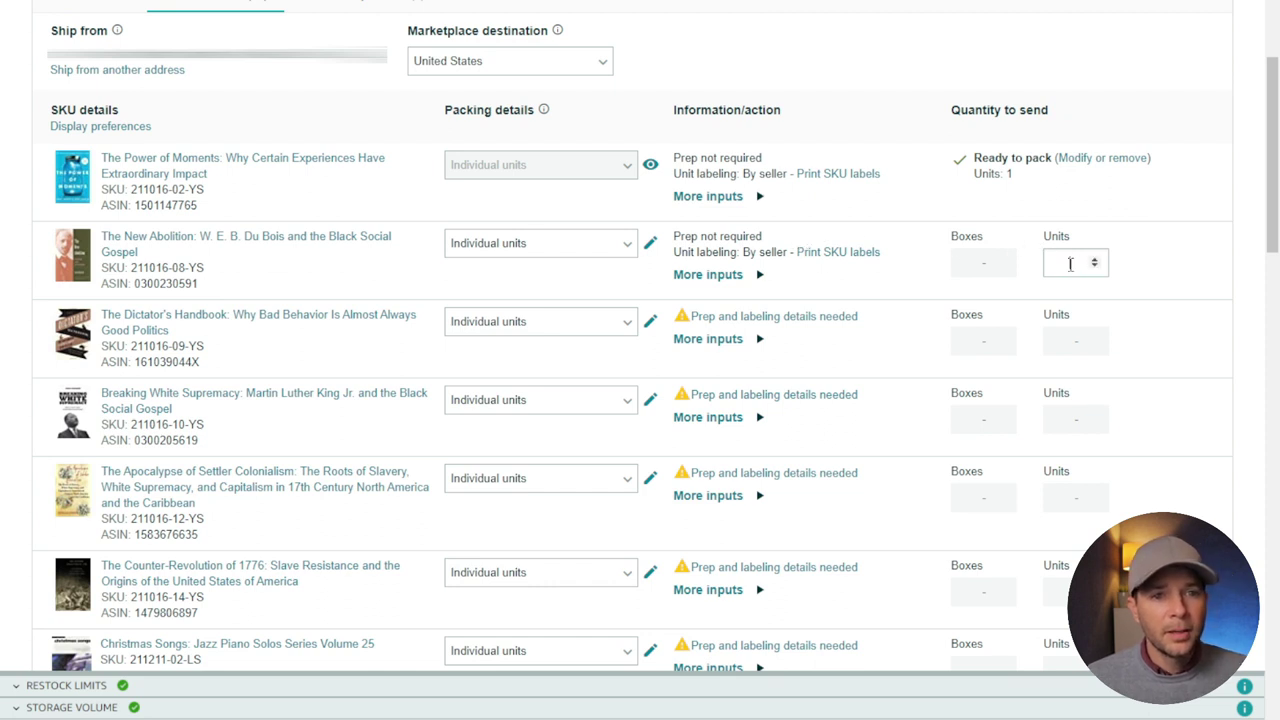
{"action": "type", "text": "1"}
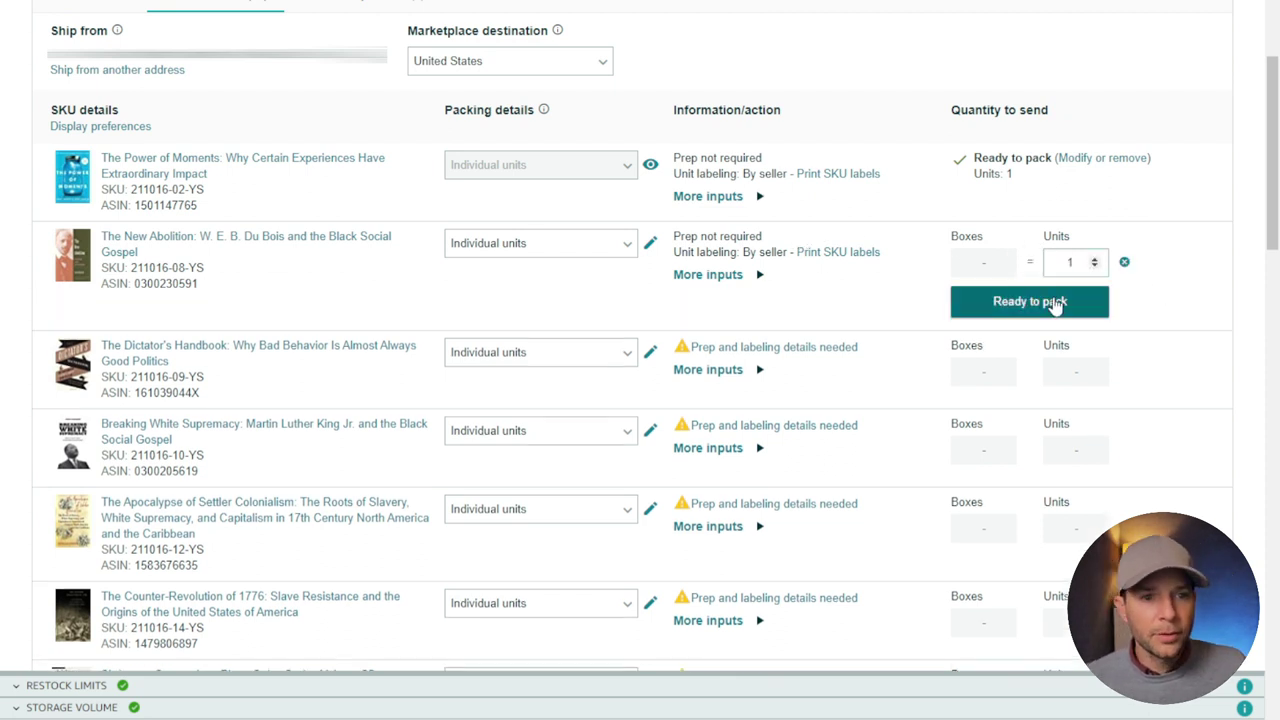
{"action": "left_click", "coordinate": [1068, 312]}
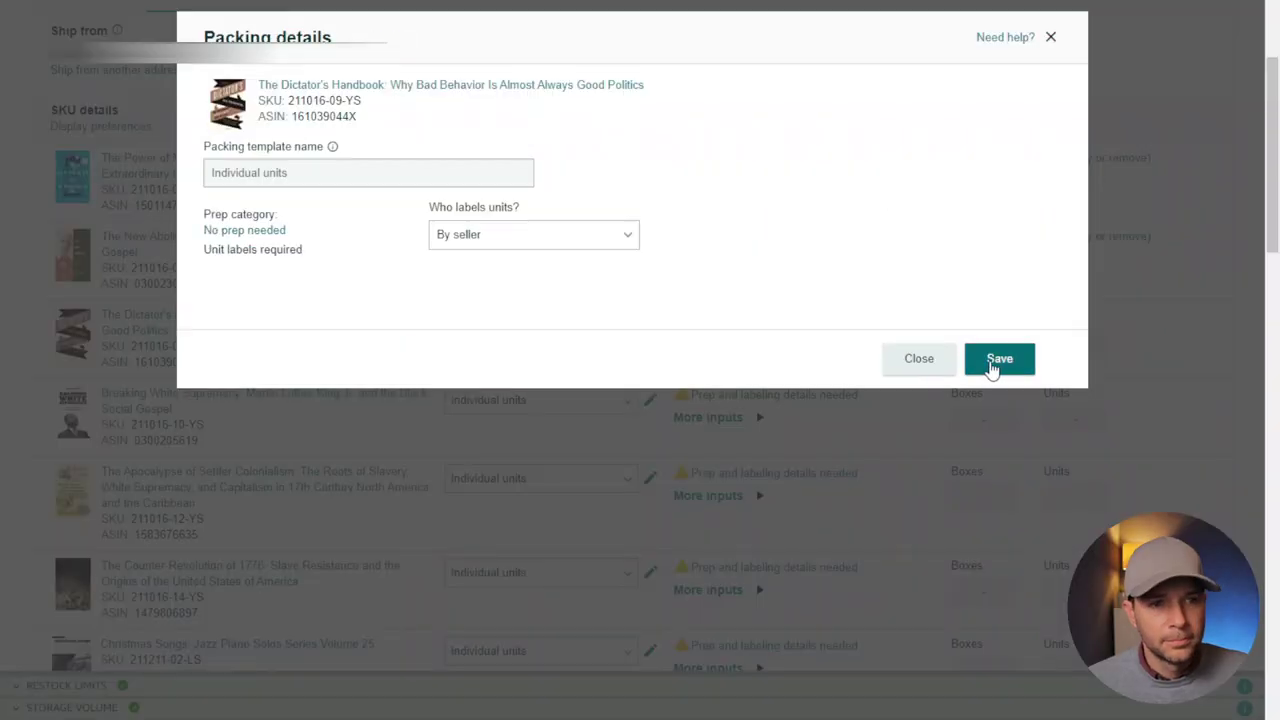
Save No prep needed with labeling by seller for The Dictator's Handbook, Breaking White Supremacy and The Apocalypse of Settler Colonialism.
{"action": "left_click", "coordinate": [994, 362]}
{"action": "left_click", "coordinate": [497, 222]}
{"action": "left_click", "coordinate": [498, 175]}
{"action": "left_click", "coordinate": [1002, 343]}
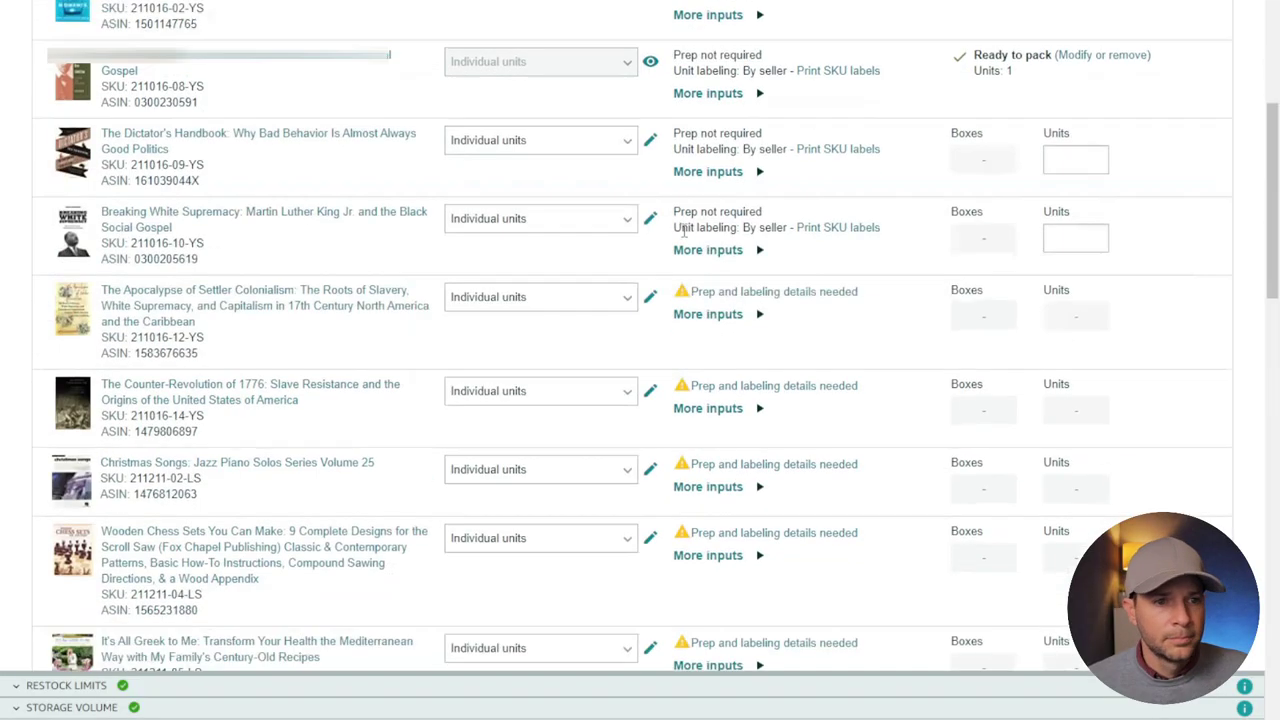
{"action": "left_click", "coordinate": [649, 296]}
{"action": "left_click", "coordinate": [497, 206]}
{"action": "left_click", "coordinate": [517, 176]}
{"action": "left_click", "coordinate": [1000, 343]}
Set The Counter-Revolution of 1776 to No prep needed and save its packing details with labeling by seller.
{"action": "left_click", "coordinate": [650, 391]}
{"action": "left_click", "coordinate": [497, 208]}
{"action": "left_click", "coordinate": [434, 178]}
{"action": "left_click", "coordinate": [1000, 343]}
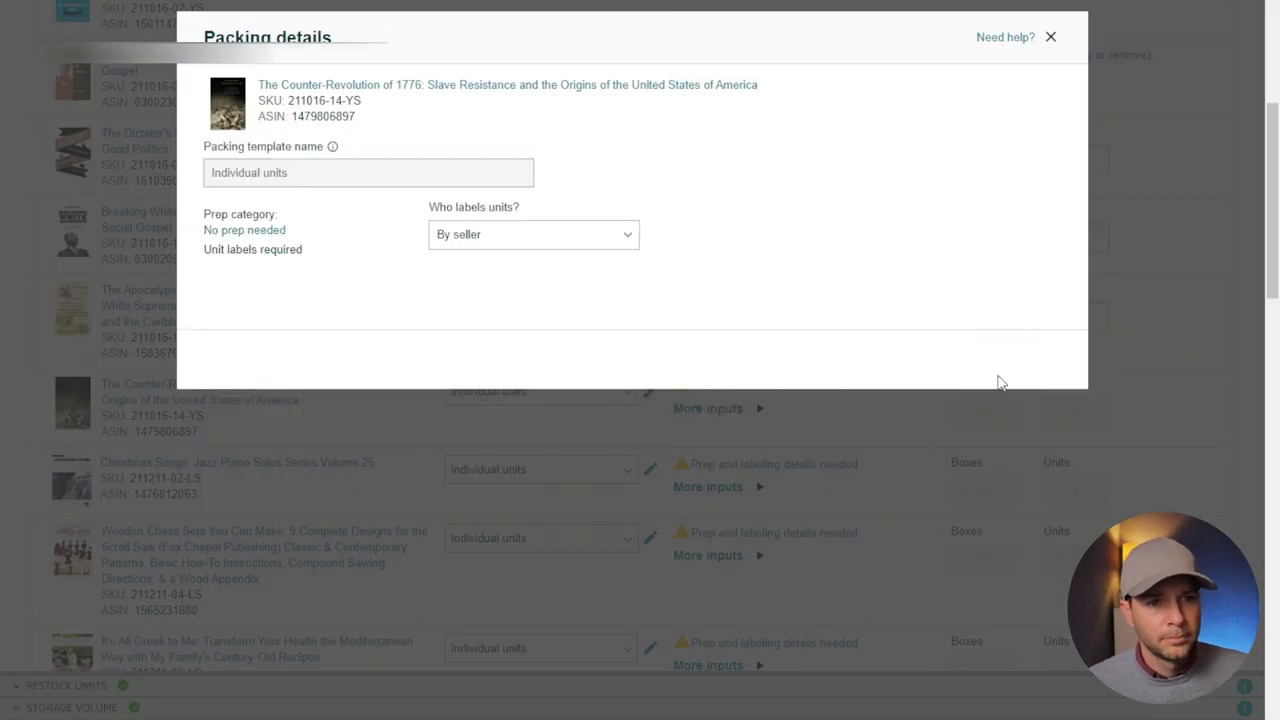
{"action": "left_click", "coordinate": [997, 380]}
Set Christmas Songs: Jazz Piano Solos to No prep needed and save its packing details with labeling by seller.
{"action": "left_click", "coordinate": [650, 469]}
{"action": "left_click", "coordinate": [497, 208]}
{"action": "left_click", "coordinate": [434, 178]}
{"action": "left_click", "coordinate": [1000, 343]}
{"action": "left_click", "coordinate": [543, 234]}
{"action": "left_click", "coordinate": [546, 303]}
{"action": "left_click", "coordinate": [997, 357]}
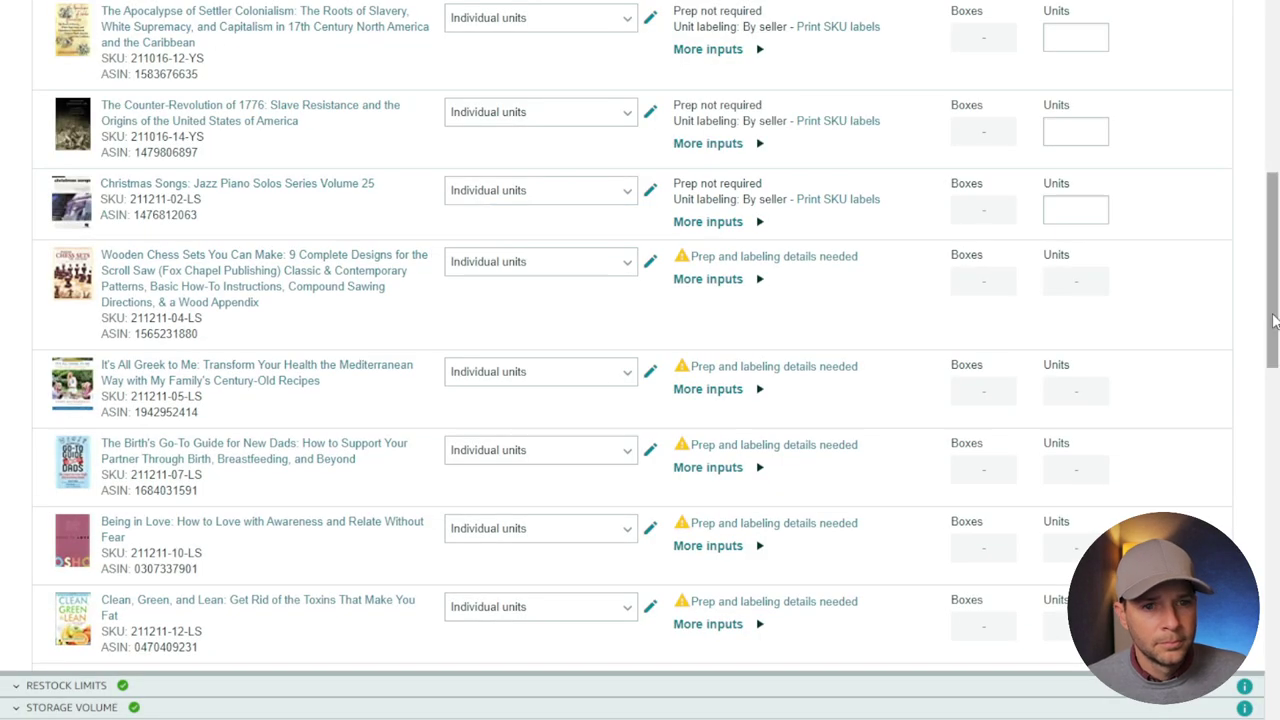
Set the units to send to 1 for each book from The Dictator's Handbook through Christmas Songs.
{"action": "scroll", "coordinate": [1240, 238], "scroll_direction": "up", "scroll_amount": 4}
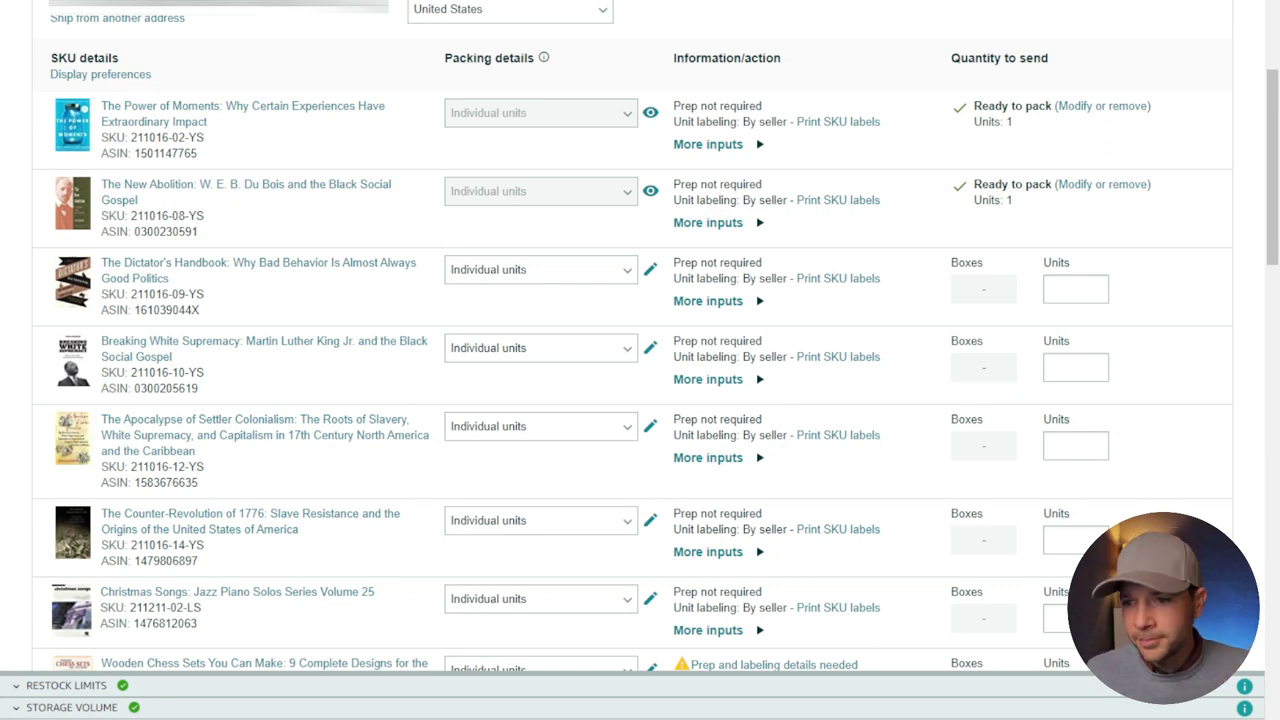
{"action": "scroll", "coordinate": [640, 360], "scroll_direction": "down", "scroll_amount": 1}
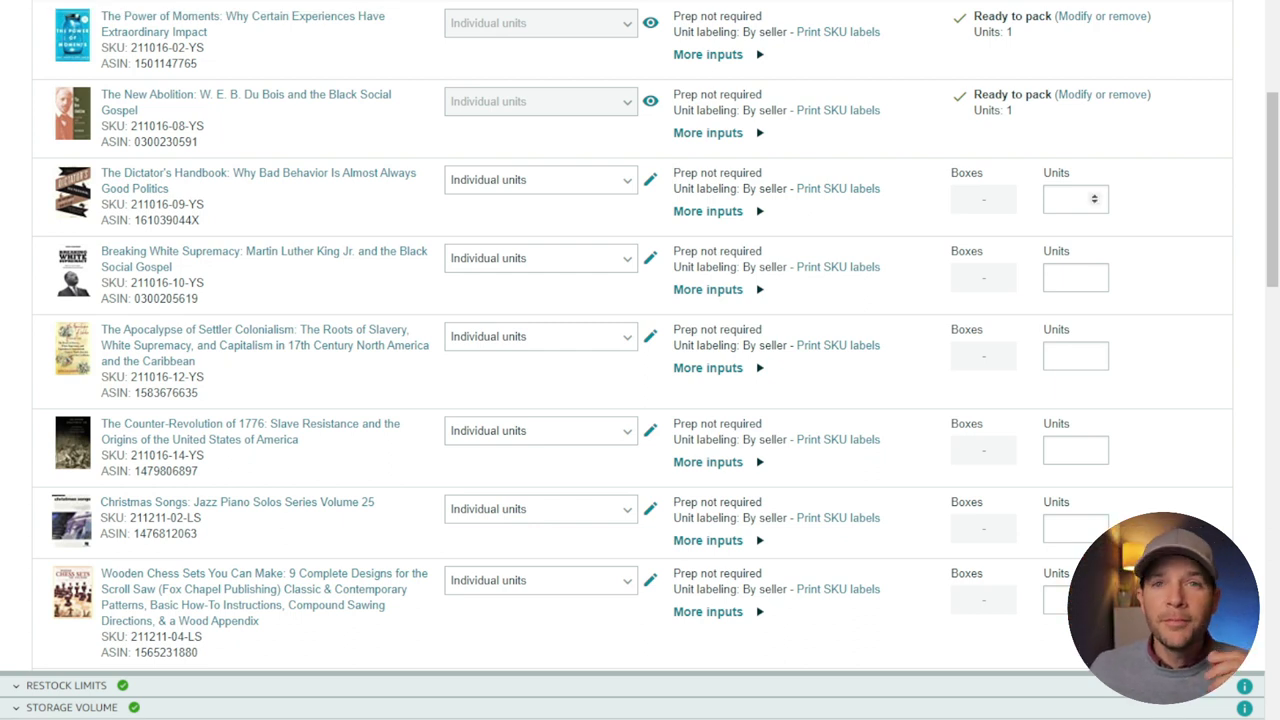
{"action": "type", "text": "1"}
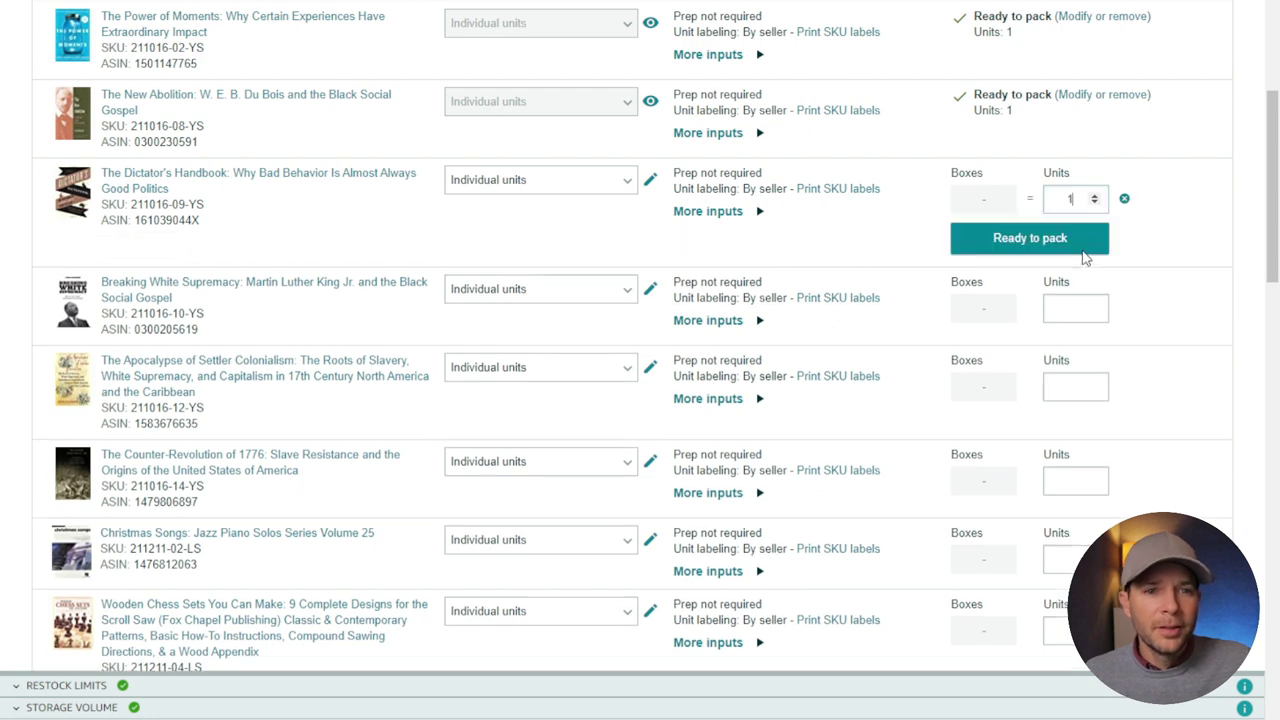
{"action": "left_click", "coordinate": [1080, 307]}
{"action": "type", "text": "1"}
{"action": "left_click", "coordinate": [1060, 413]}
{"action": "type", "text": "1"}
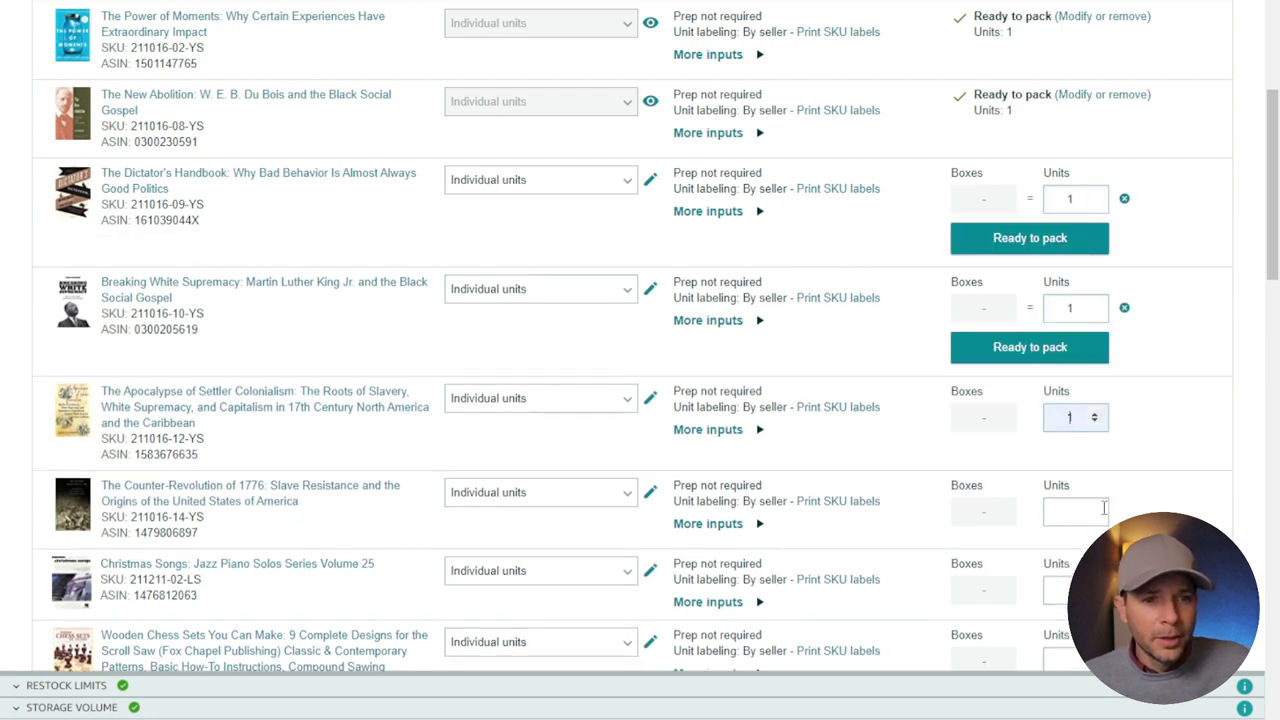
{"action": "left_click", "coordinate": [1068, 527]}
{"action": "type", "text": "1"}
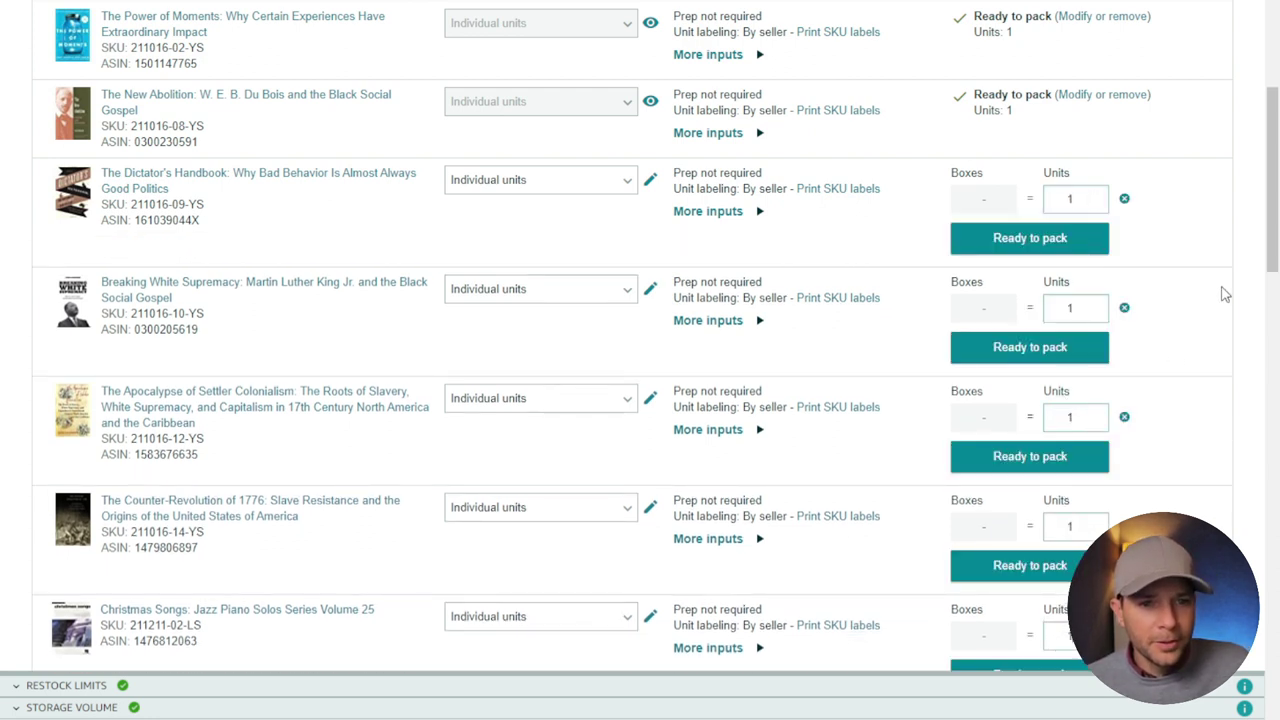
Set the units to send to 1 for each book from Wooden Chess Sets You Can Make through Clean, Green, and Lean.
{"action": "left_click_drag", "start_coordinate": [1272, 255], "coordinate": [1258, 406]}
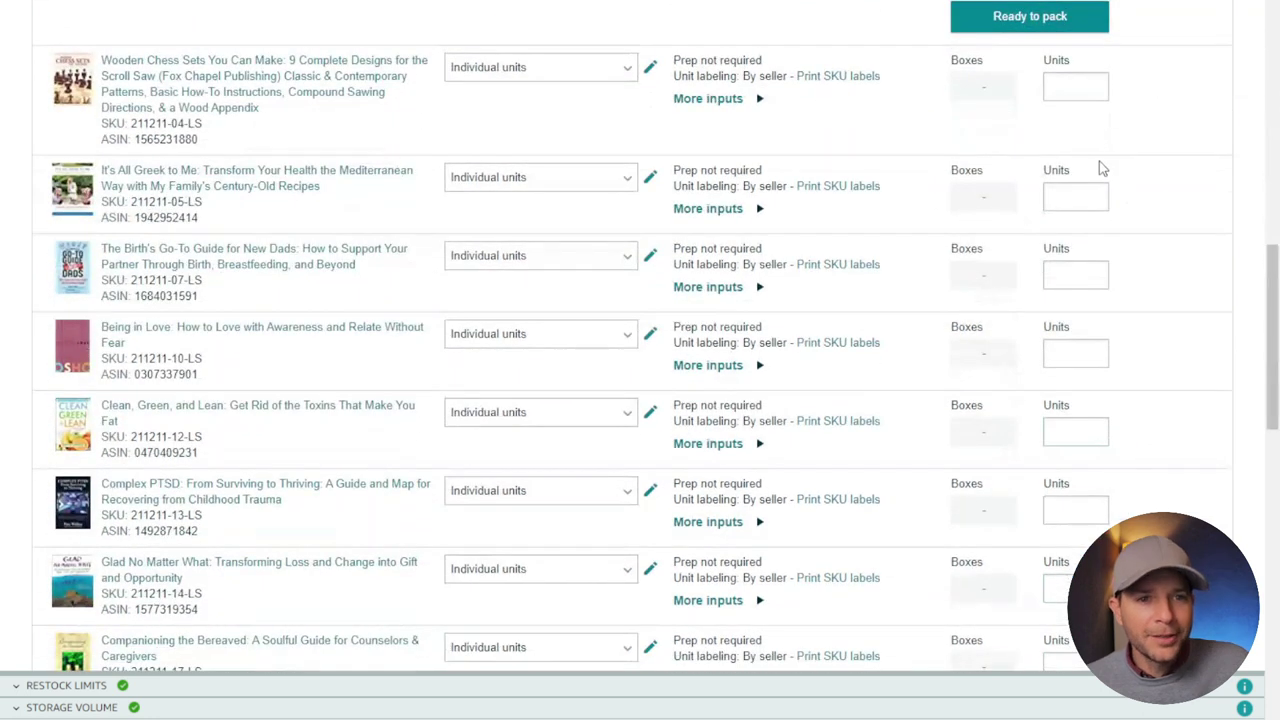
{"action": "left_click", "coordinate": [1075, 88]}
{"action": "type", "text": "1"}
{"action": "left_click", "coordinate": [1072, 197]}
{"action": "type", "text": "1"}
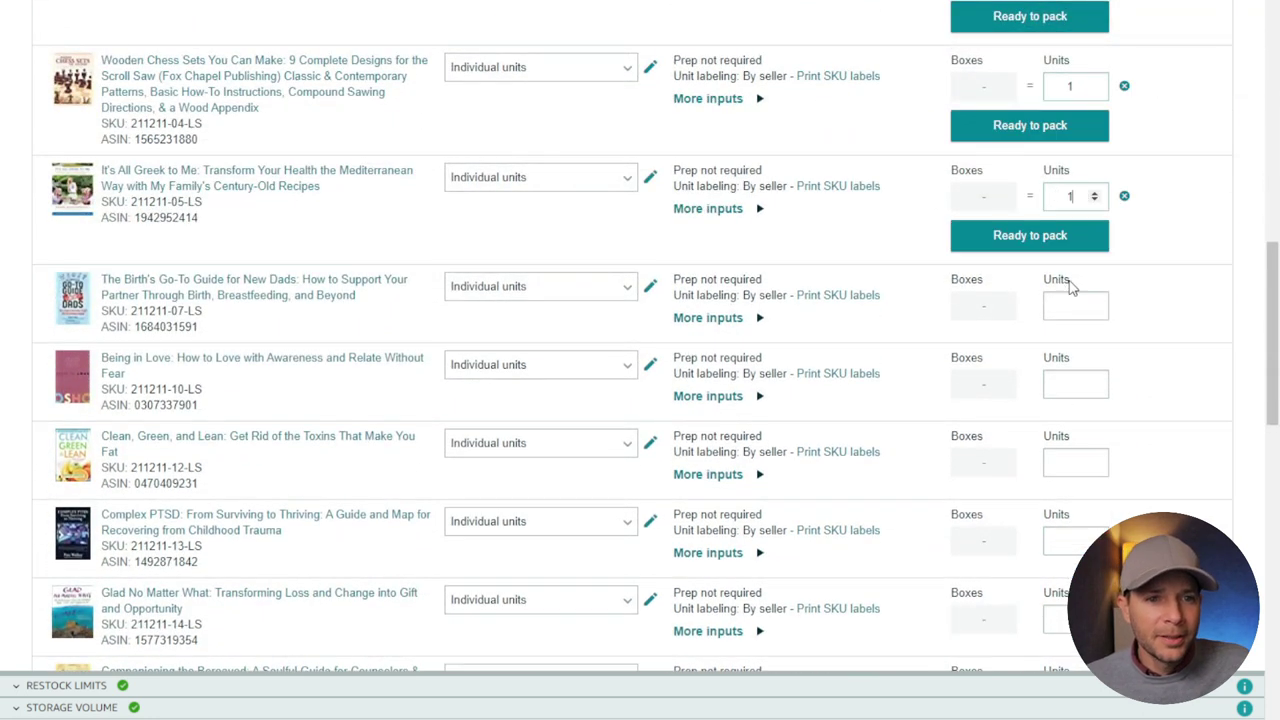
{"action": "left_click", "coordinate": [1058, 305]}
{"action": "type", "text": "1"}
{"action": "left_click", "coordinate": [1062, 414]}
{"action": "type", "text": "1"}
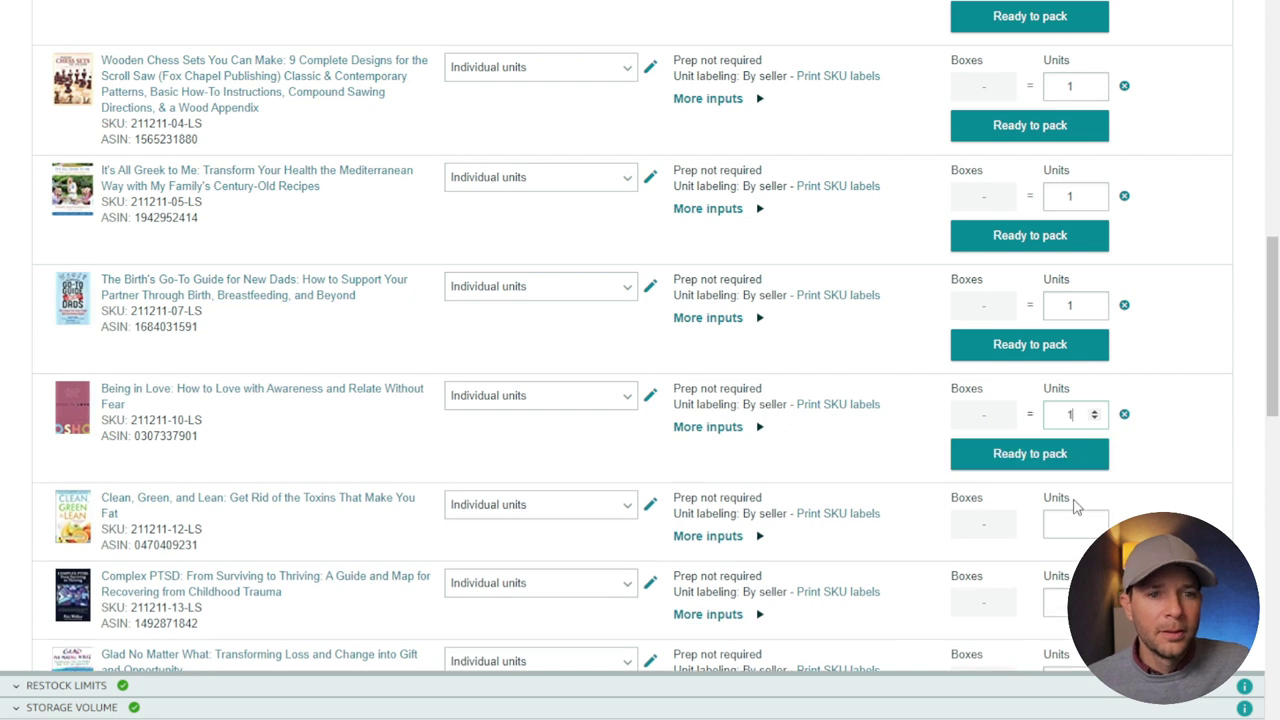
{"action": "type", "text": "1"}
{"action": "scroll", "coordinate": [1070, 524], "scroll_direction": "down", "scroll_amount": 4}
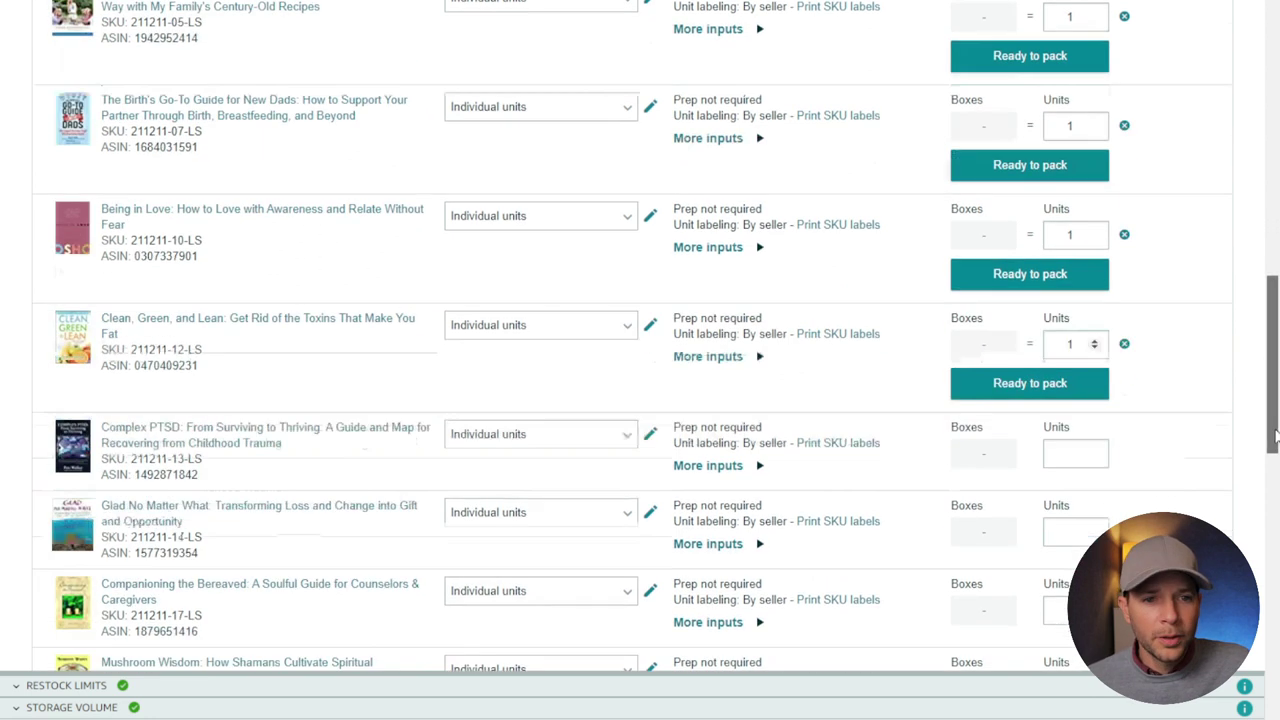
Set the units to send to 1 for each book from Complex PTSD through Stitching the Textured Surface.
{"action": "left_click", "coordinate": [1068, 253]}
{"action": "type", "text": "1"}
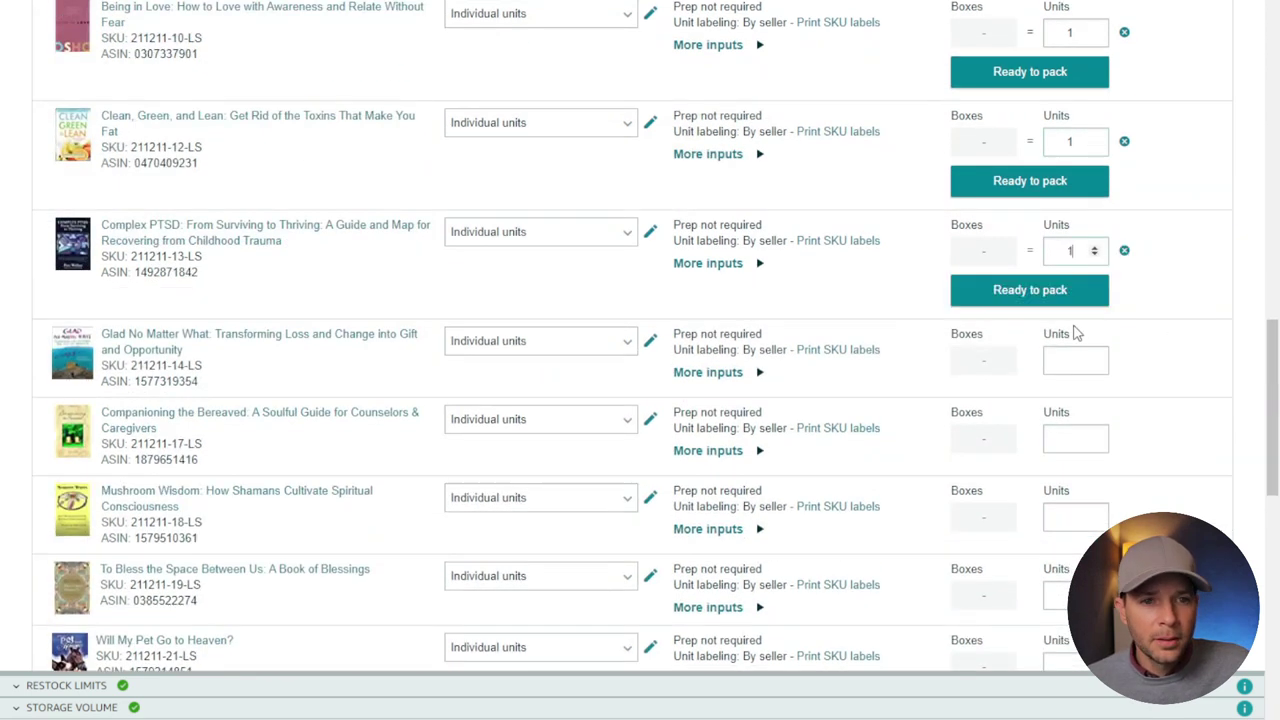
{"action": "left_click", "coordinate": [1074, 358]}
{"action": "type", "text": "1"}
{"action": "left_click", "coordinate": [1074, 468]}
{"action": "type", "text": "1"}
{"action": "scroll", "coordinate": [1074, 400], "scroll_direction": "down", "scroll_amount": 5}
{"action": "left_click", "coordinate": [1075, 383]}
{"action": "type", "text": "1"}
{"action": "left_click", "coordinate": [1074, 528]}
{"action": "type", "text": "1"}
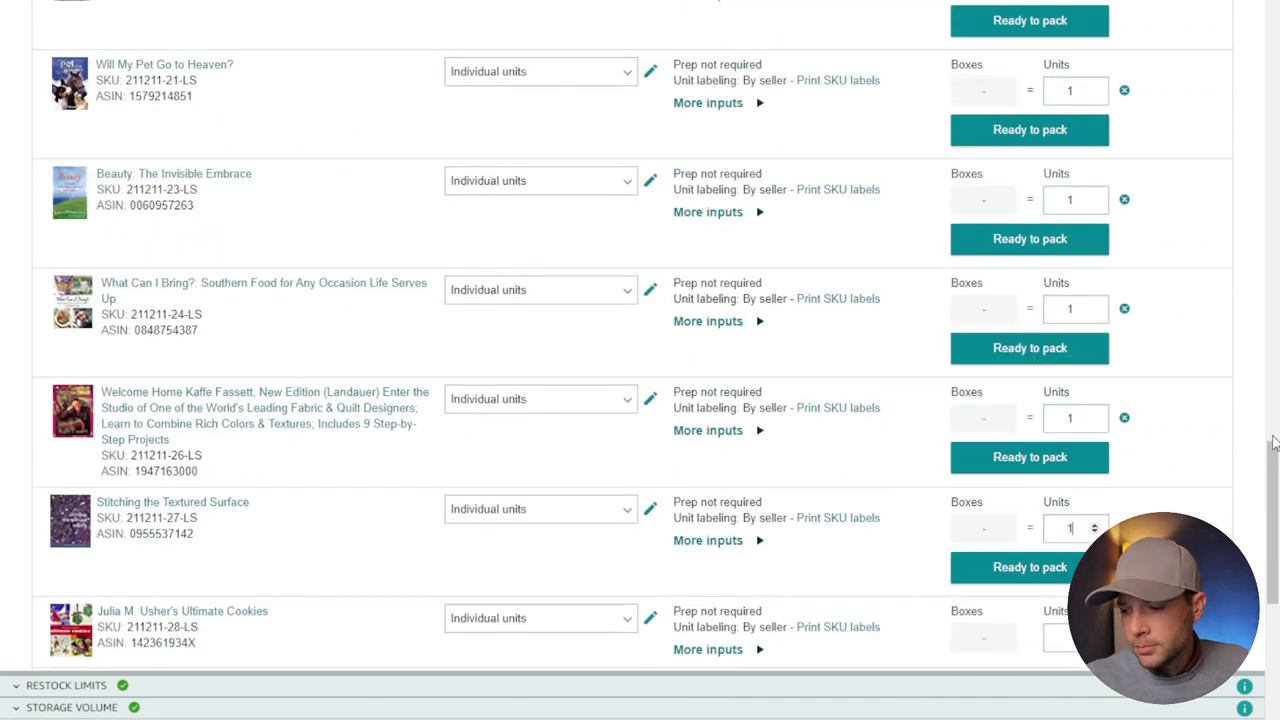
Set the units to send to 1 for each book from Julia M. Usher's Ultimate Cookies through Knitting Without Tears.
{"action": "left_click", "coordinate": [1091, 480]}
{"action": "type", "text": "1"}
{"action": "left_click", "coordinate": [1070, 453]}
{"action": "type", "text": "1"}
Mark the books from the start of the first page through Wooden Chess Sets You Can Make as ready to pack.
{"action": "scroll", "coordinate": [784, 475], "scroll_direction": "up", "scroll_amount": 20}
{"action": "left_click", "coordinate": [1029, 100]}
{"action": "left_click", "coordinate": [1029, 178]}
{"action": "left_click", "coordinate": [1029, 257]}
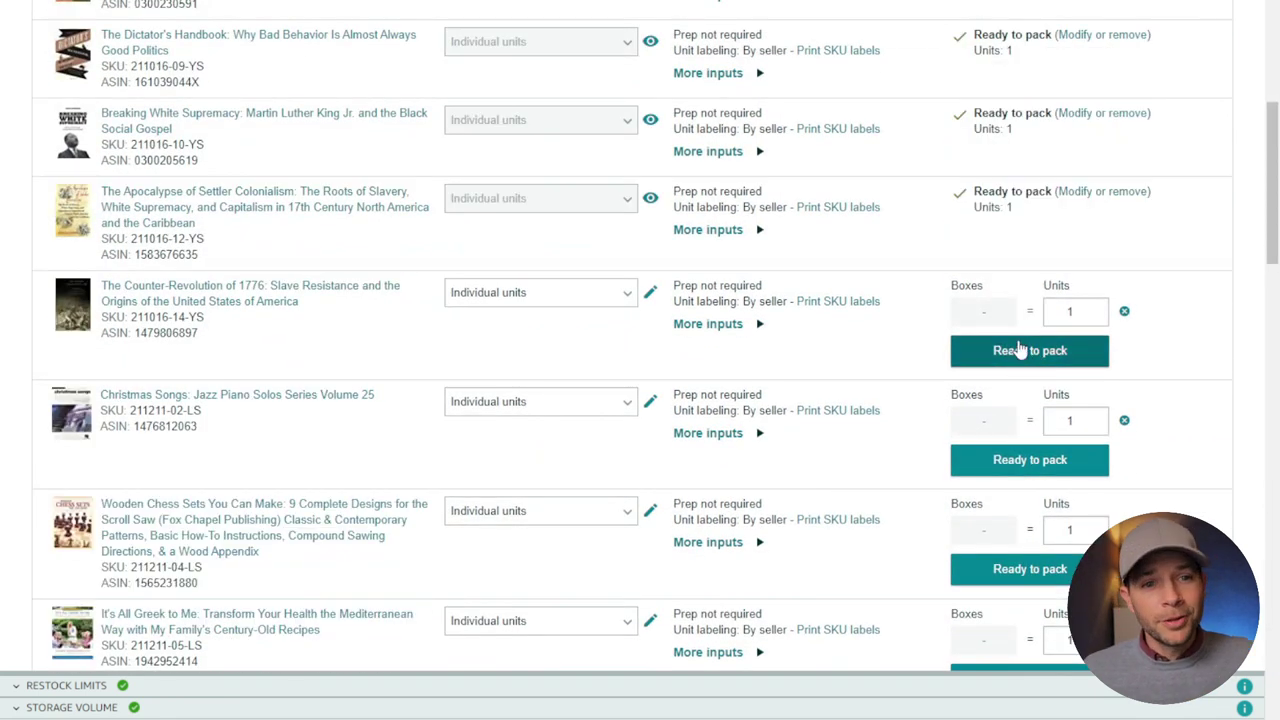
{"action": "left_click", "coordinate": [1020, 348]}
{"action": "left_click", "coordinate": [1030, 463]}
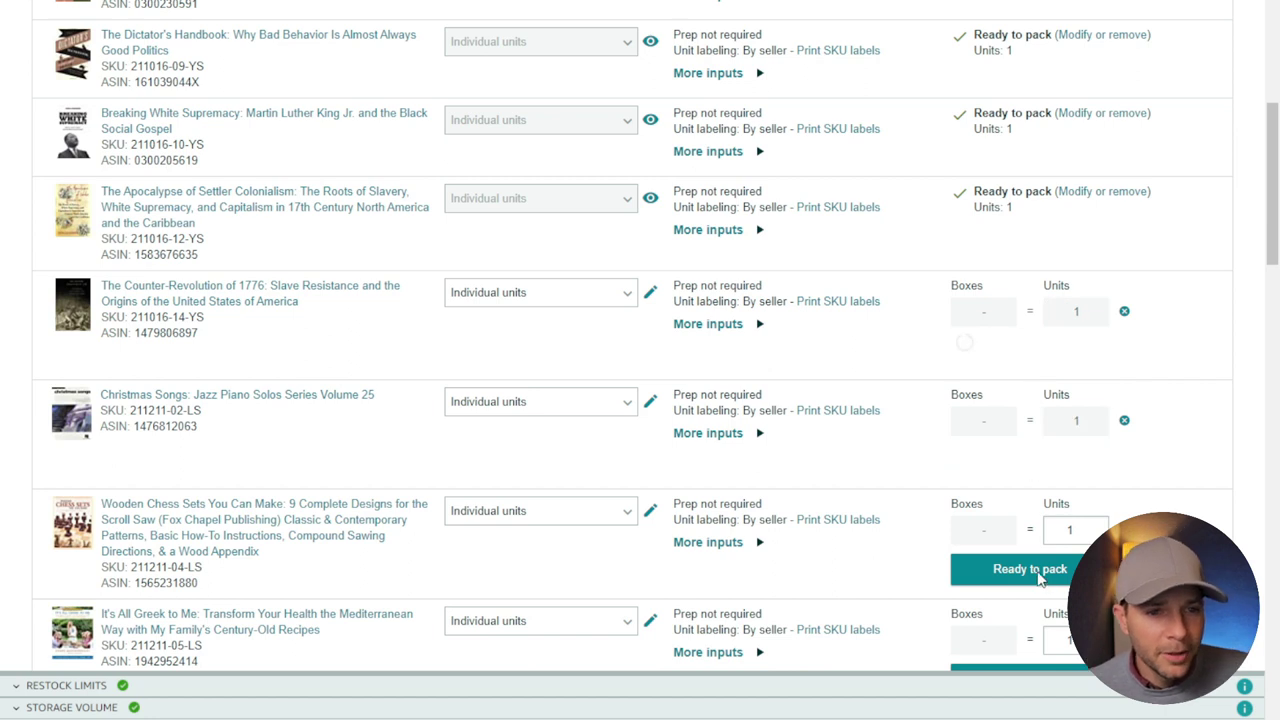
{"action": "left_click", "coordinate": [1045, 536]}
Mark each book from It's All Greek to Me through To Bless the Space Between Us as ready to pack.
{"action": "scroll", "coordinate": [1036, 370], "scroll_direction": "down", "scroll_amount": 3}
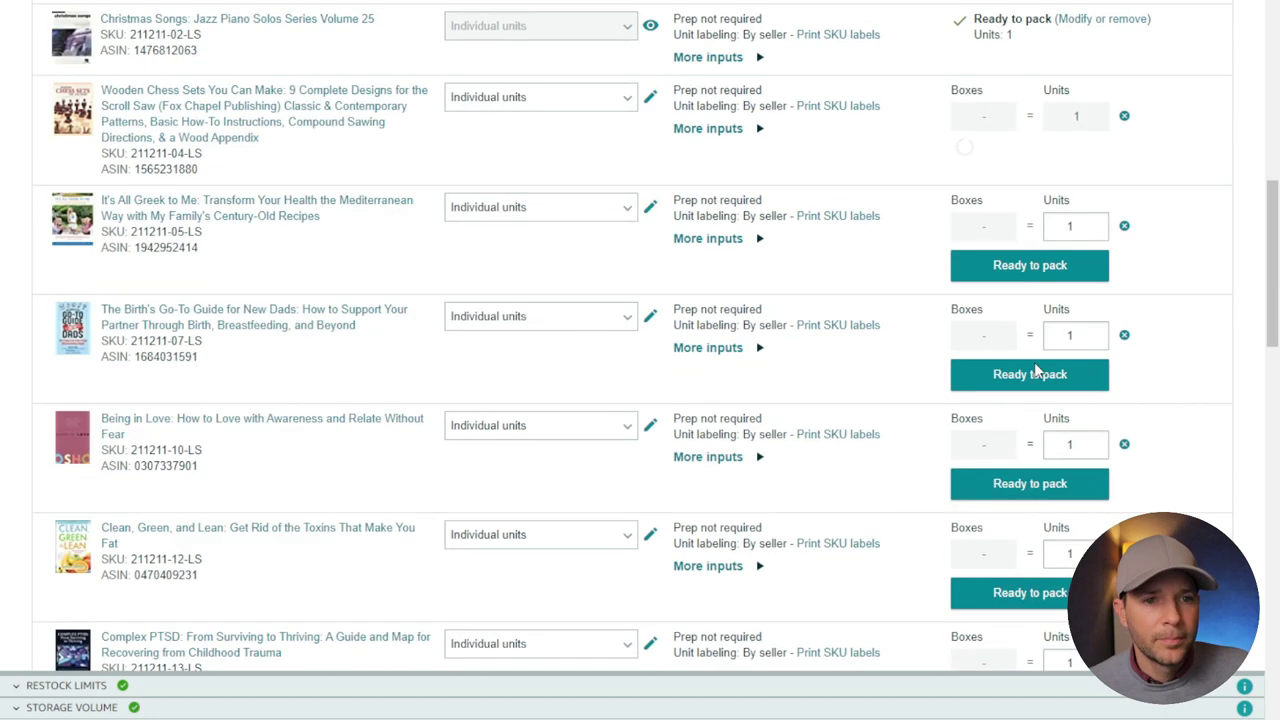
{"action": "left_click", "coordinate": [1036, 370]}
{"action": "left_click", "coordinate": [1036, 483]}
{"action": "left_click", "coordinate": [1037, 563]}
{"action": "scroll", "coordinate": [1036, 450], "scroll_direction": "down", "scroll_amount": 5}
{"action": "left_click", "coordinate": [1037, 430]}
{"action": "left_click", "coordinate": [1037, 437]}
{"action": "left_click", "coordinate": [1036, 408]}
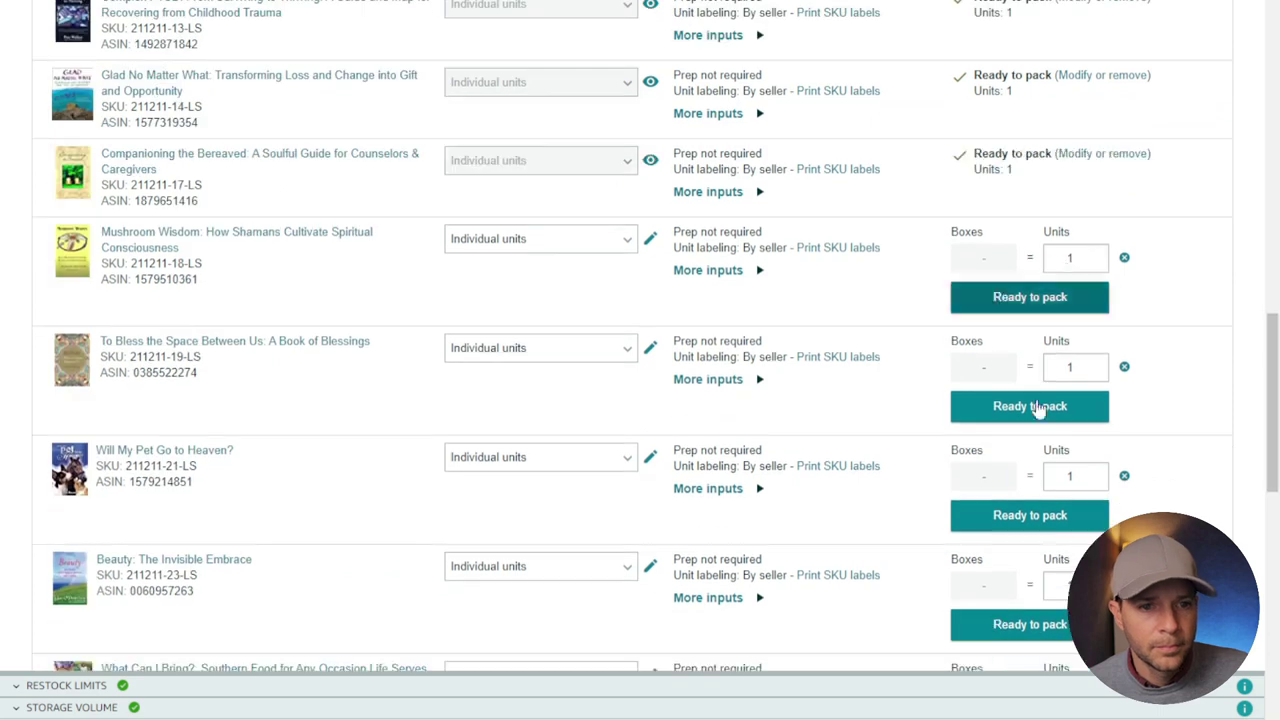
Mark each book from Will My Pet Go to Heaven? through Knitting Without Tears as ready to pack.
{"action": "scroll", "coordinate": [1037, 408], "scroll_direction": "down", "scroll_amount": 4}
{"action": "left_click", "coordinate": [1036, 255]}
{"action": "left_click", "coordinate": [1037, 331]}
{"action": "left_click", "coordinate": [1037, 443]}
{"action": "scroll", "coordinate": [1037, 443], "scroll_direction": "down", "scroll_amount": 2}
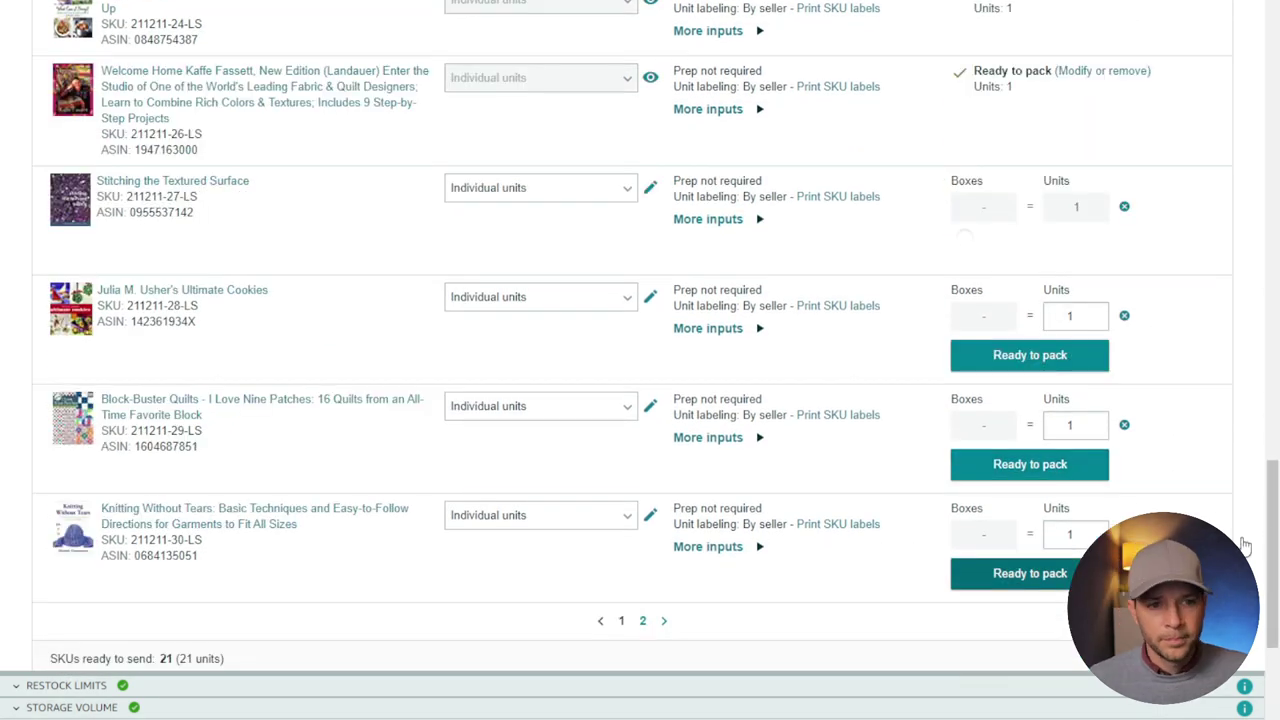
{"action": "left_click", "coordinate": [1031, 317]}
{"action": "left_click", "coordinate": [1031, 428]}
{"action": "left_click", "coordinate": [1049, 500]}
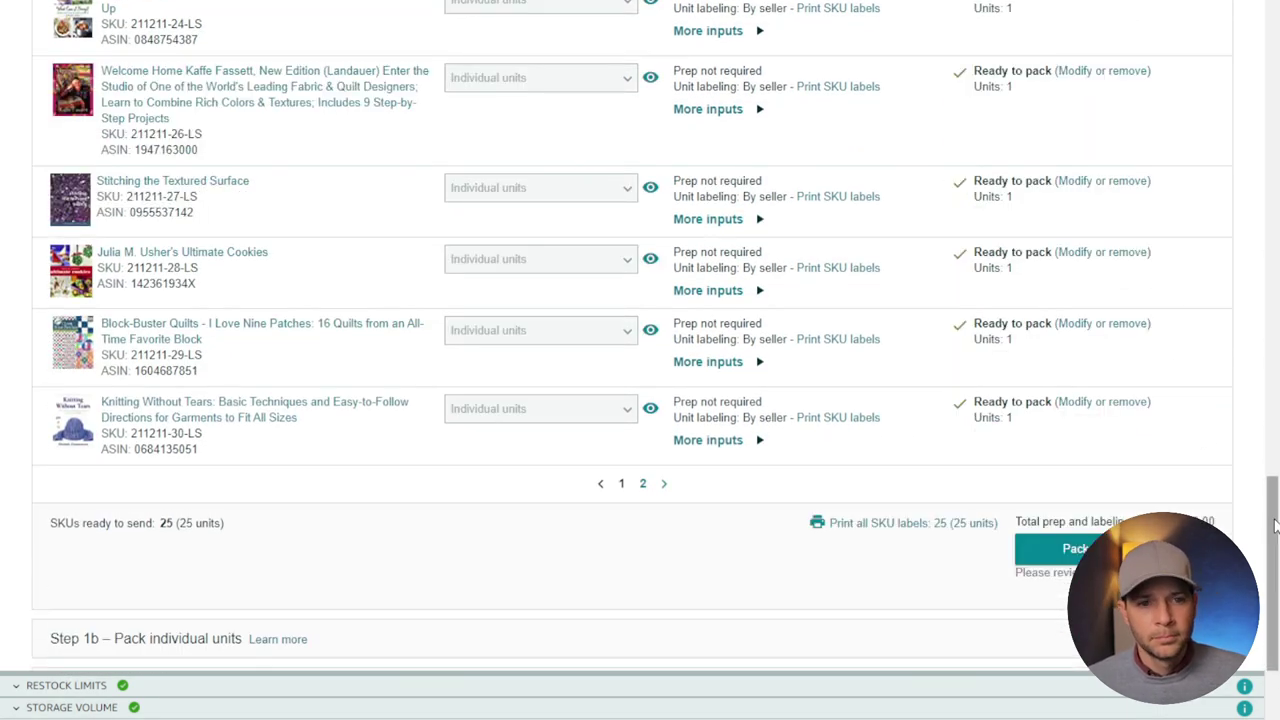
On page 2 of the SKU list, set 1 unit and mark ready to pack The Board Game Designer's Guide, Complete Preludes and WP42.
{"action": "scroll", "coordinate": [1275, 525], "scroll_direction": "up", "scroll_amount": 2}
{"action": "left_click", "coordinate": [643, 597]}
{"action": "scroll", "coordinate": [1245, 471], "scroll_direction": "up", "scroll_amount": 10}
{"action": "left_click", "coordinate": [1073, 114]}
{"action": "type", "text": "1"}
{"action": "left_click", "coordinate": [1073, 223]}
{"action": "type", "text": "1"}
{"action": "left_click", "coordinate": [1075, 296]}
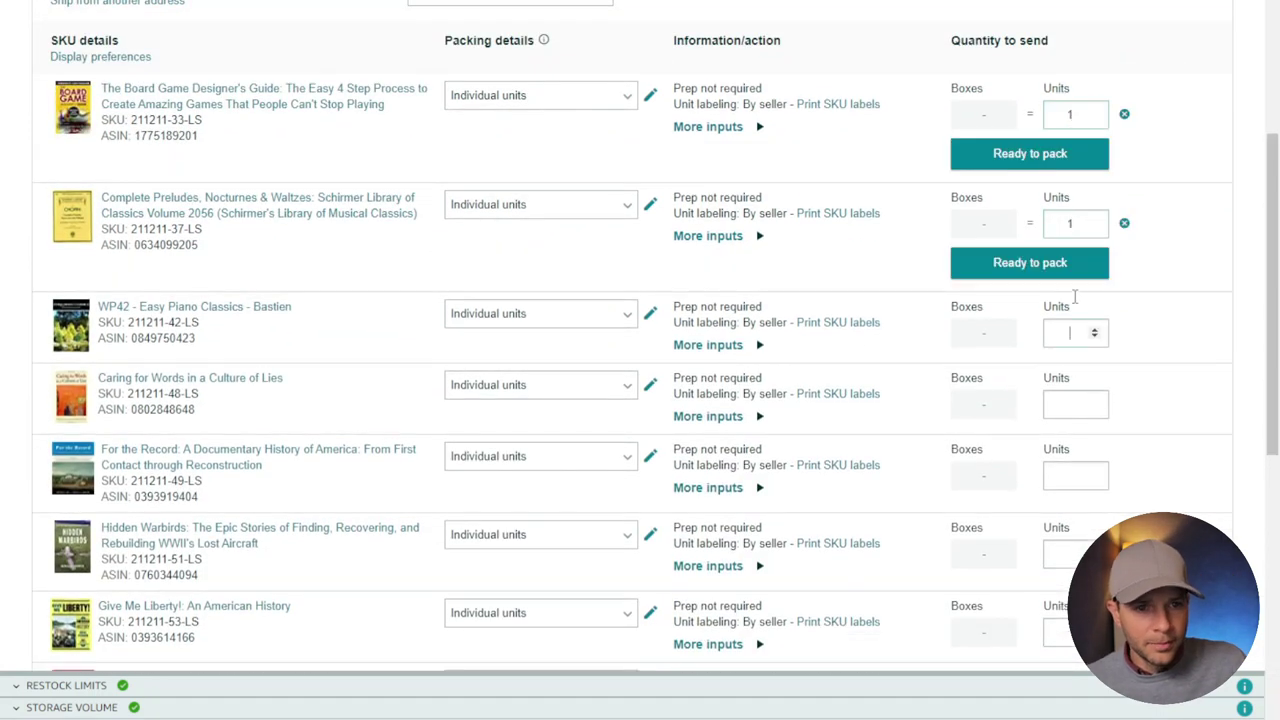
{"action": "type", "text": "1"}
{"action": "left_click", "coordinate": [1030, 262]}
{"action": "left_click", "coordinate": [1030, 371]}
Set the units to send to 1 for each book from Caring for Words in a Culture of Lies through Confidence Game.
{"action": "scroll", "coordinate": [1100, 300], "scroll_direction": "down", "scroll_amount": 3}
{"action": "left_click", "coordinate": [1073, 191]}
{"action": "type", "text": "1"}
{"action": "scroll", "coordinate": [1089, 414], "scroll_direction": "down", "scroll_amount": 4}
{"action": "left_click", "coordinate": [1073, 397]}
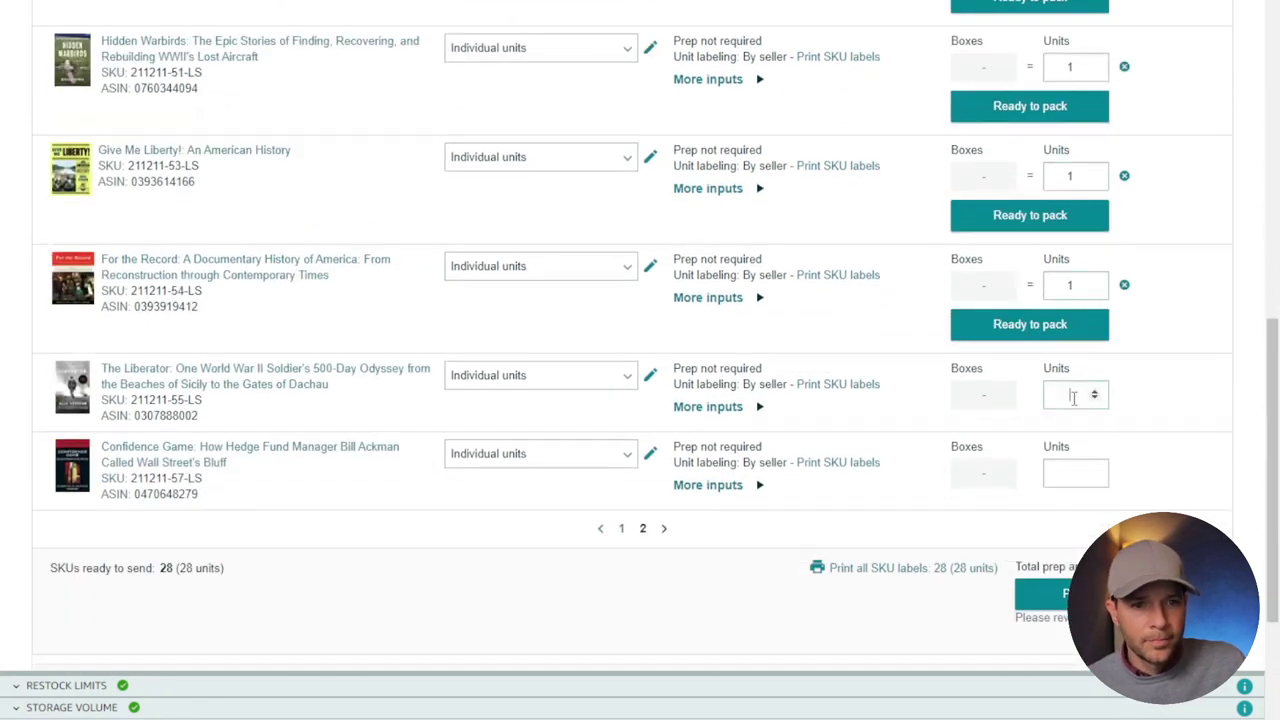
{"action": "type", "text": "1"}
{"action": "left_click", "coordinate": [1073, 506]}
{"action": "type", "text": "1"}
Mark each book from Confidence Game back up to Caring for Words in a Culture of Lies as ready to pack.
{"action": "scroll", "coordinate": [1060, 560], "scroll_direction": "up", "scroll_amount": 1}
{"action": "left_click", "coordinate": [1034, 634]}
{"action": "left_click", "coordinate": [1030, 523]}
{"action": "left_click", "coordinate": [1030, 417]}
{"action": "left_click", "coordinate": [1034, 306]}
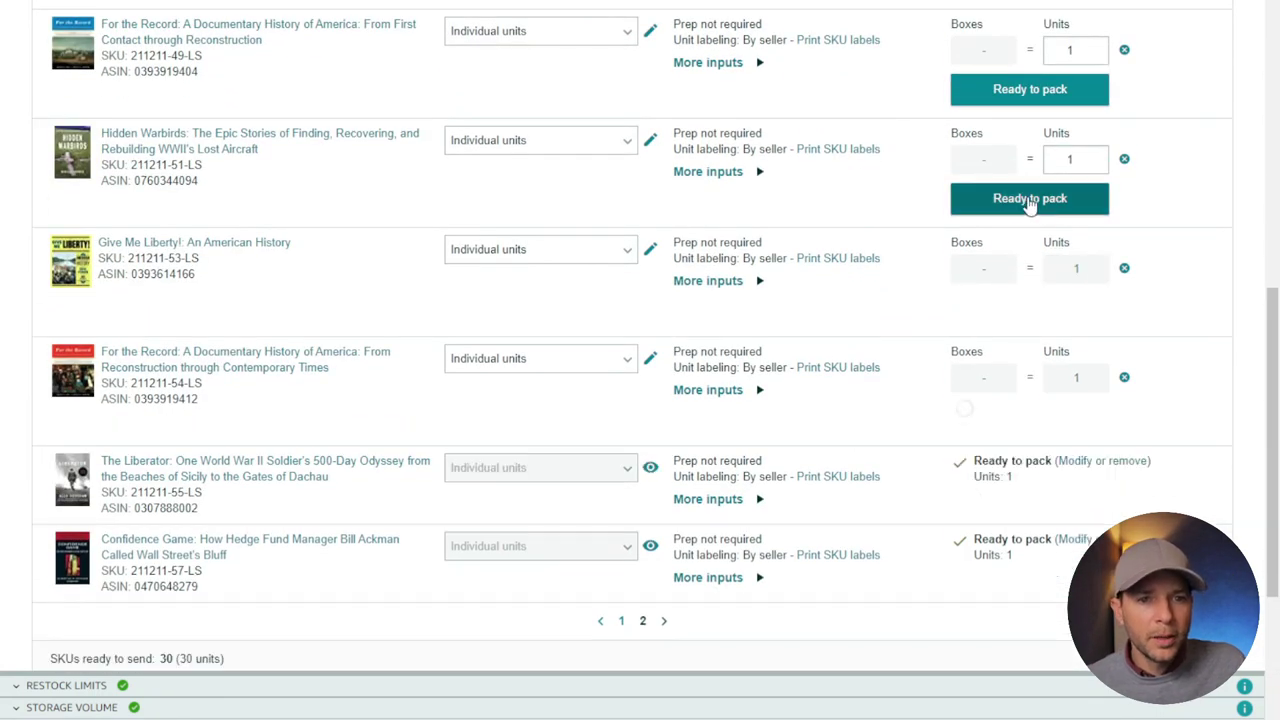
{"action": "left_click", "coordinate": [1030, 202]}
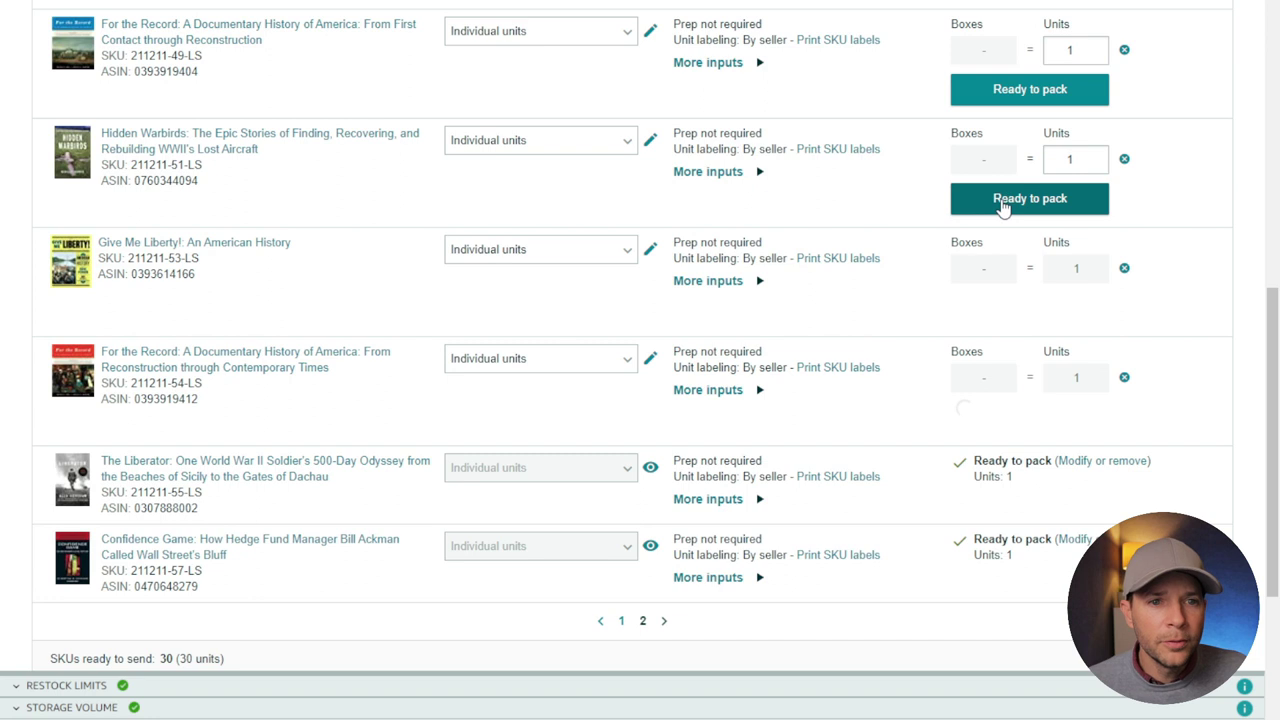
{"action": "left_click", "coordinate": [1030, 90]}
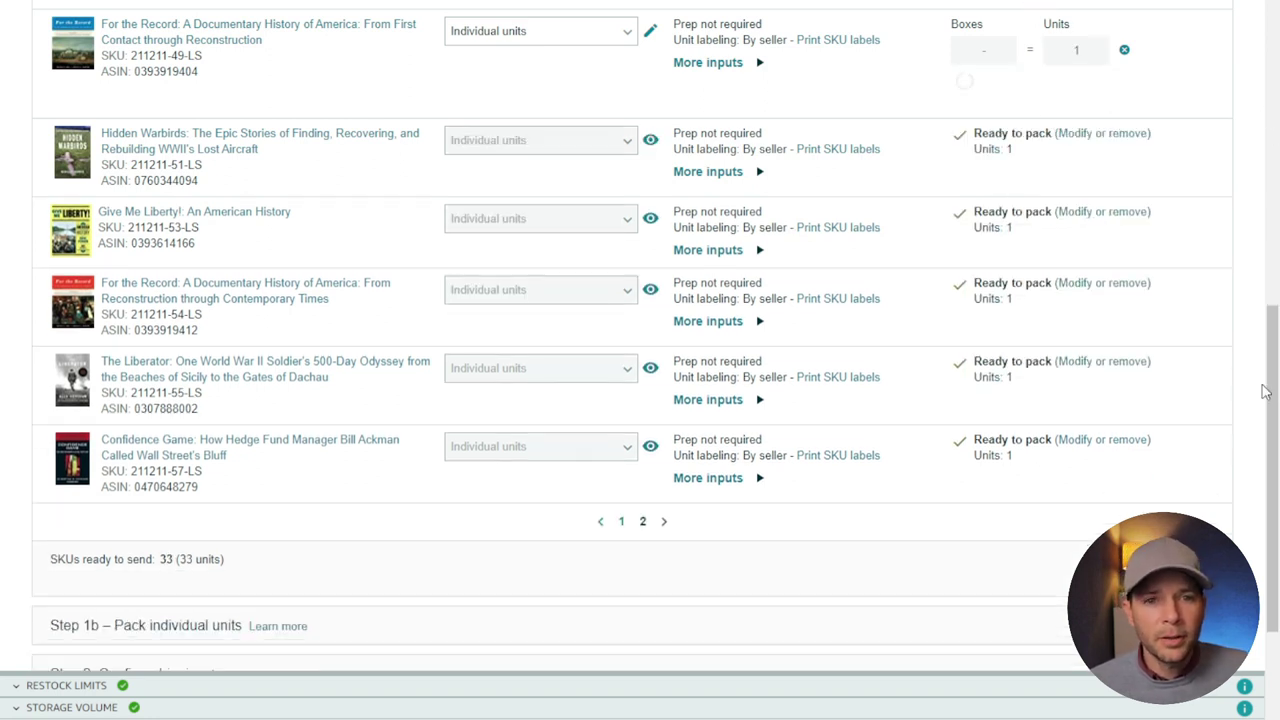
{"action": "left_click_drag", "start_coordinate": [1270, 388], "coordinate": [1275, 155]}
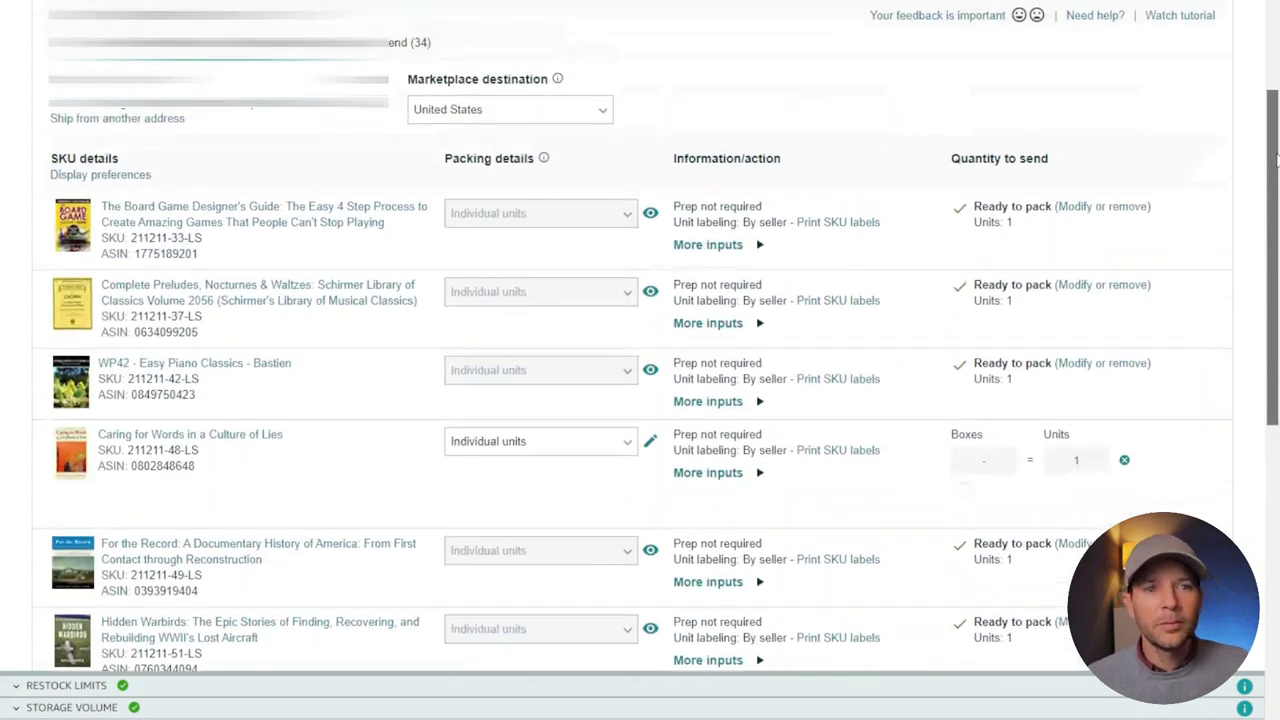
{"action": "scroll", "coordinate": [1258, 340], "scroll_direction": "down", "scroll_amount": 1}
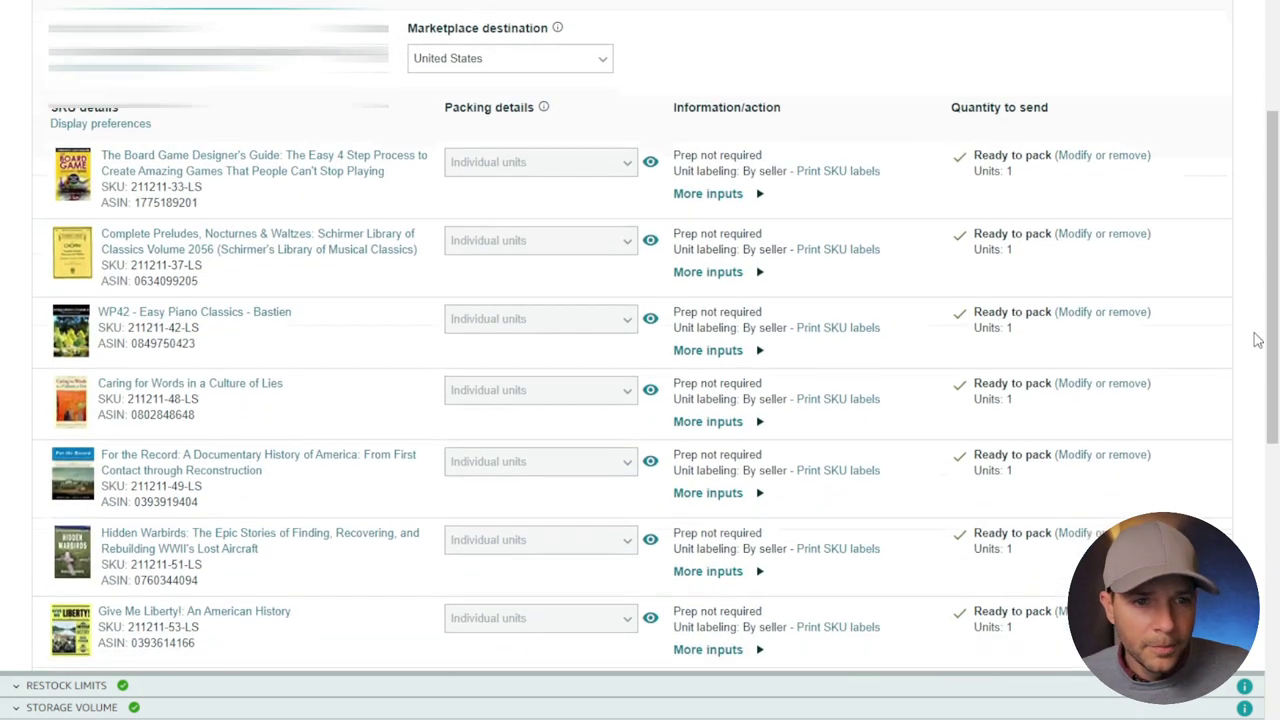
Generate the SKU labels for all 35 units as 30-up labels 1" x 2-5/8" on US Letter and look through the PDF.
{"action": "scroll", "coordinate": [1246, 434], "scroll_direction": "down", "scroll_amount": 4}
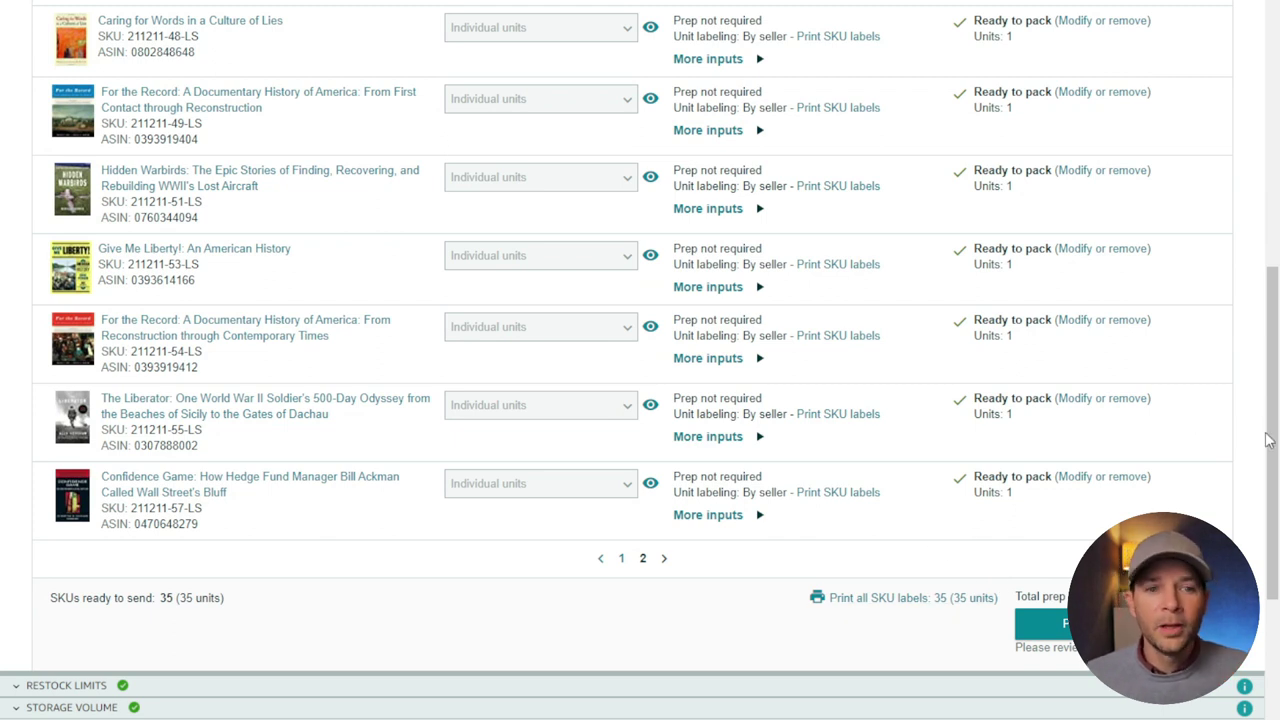
{"action": "left_click_drag", "start_coordinate": [1270, 455], "coordinate": [1247, 543]}
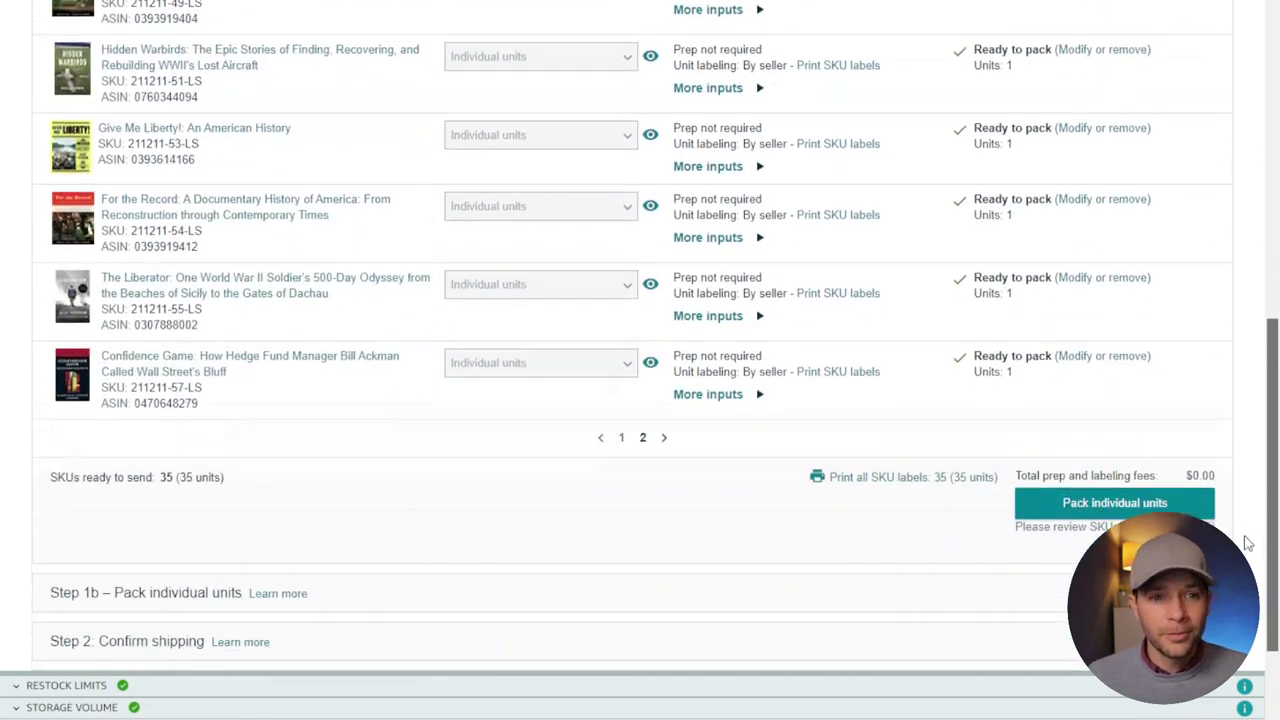
{"action": "scroll", "coordinate": [1247, 543], "scroll_direction": "down", "scroll_amount": 1}
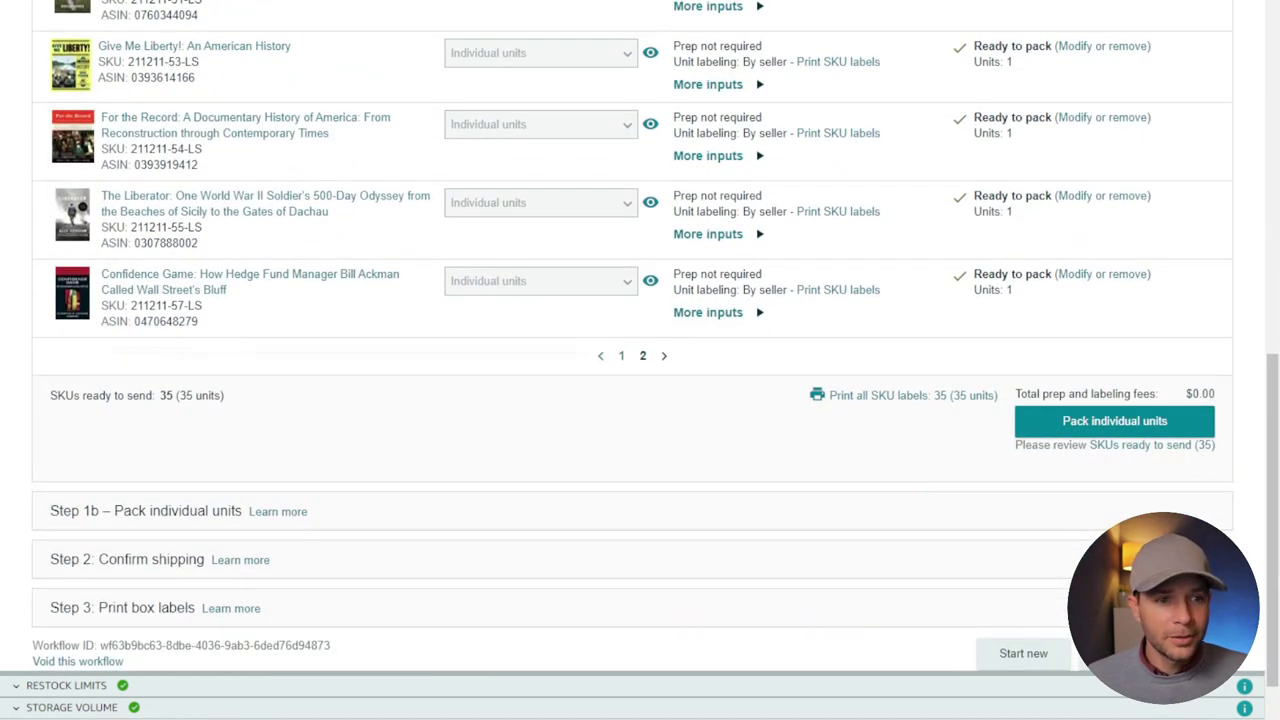
{"action": "left_click", "coordinate": [891, 398]}
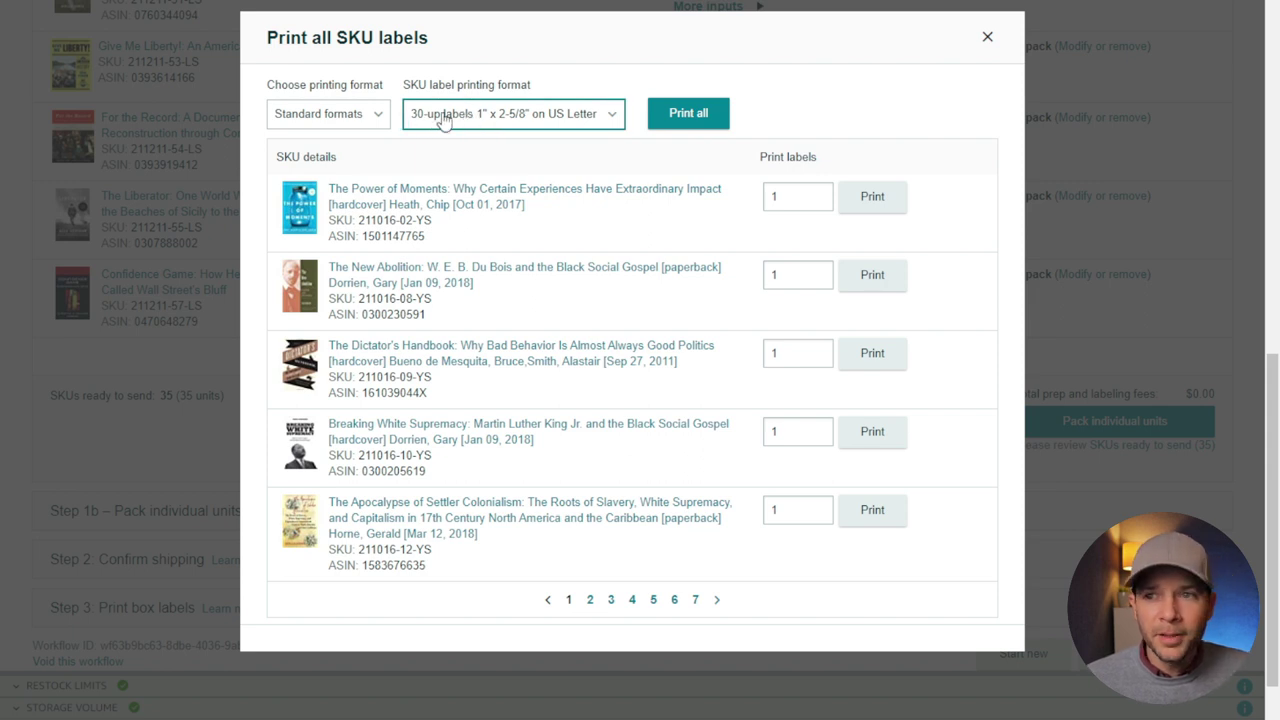
{"action": "left_click", "coordinate": [697, 124]}
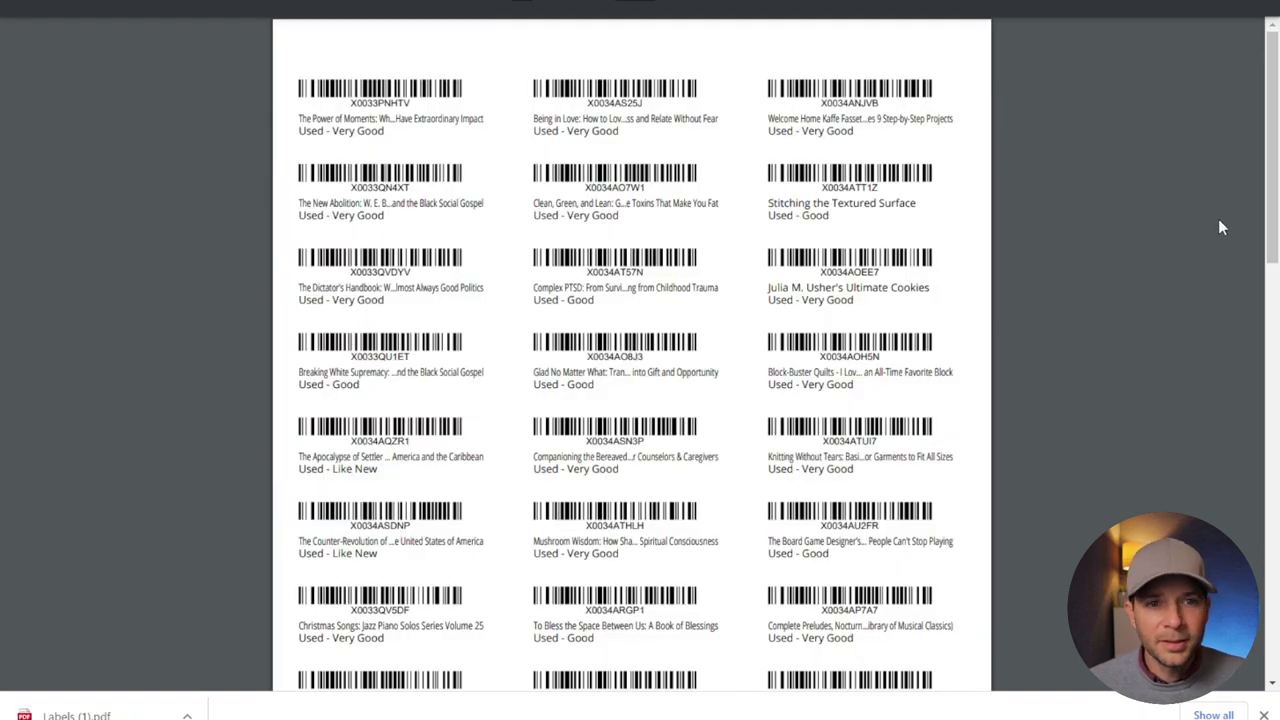
{"action": "left_click_drag", "start_coordinate": [1273, 165], "coordinate": [1246, 457]}
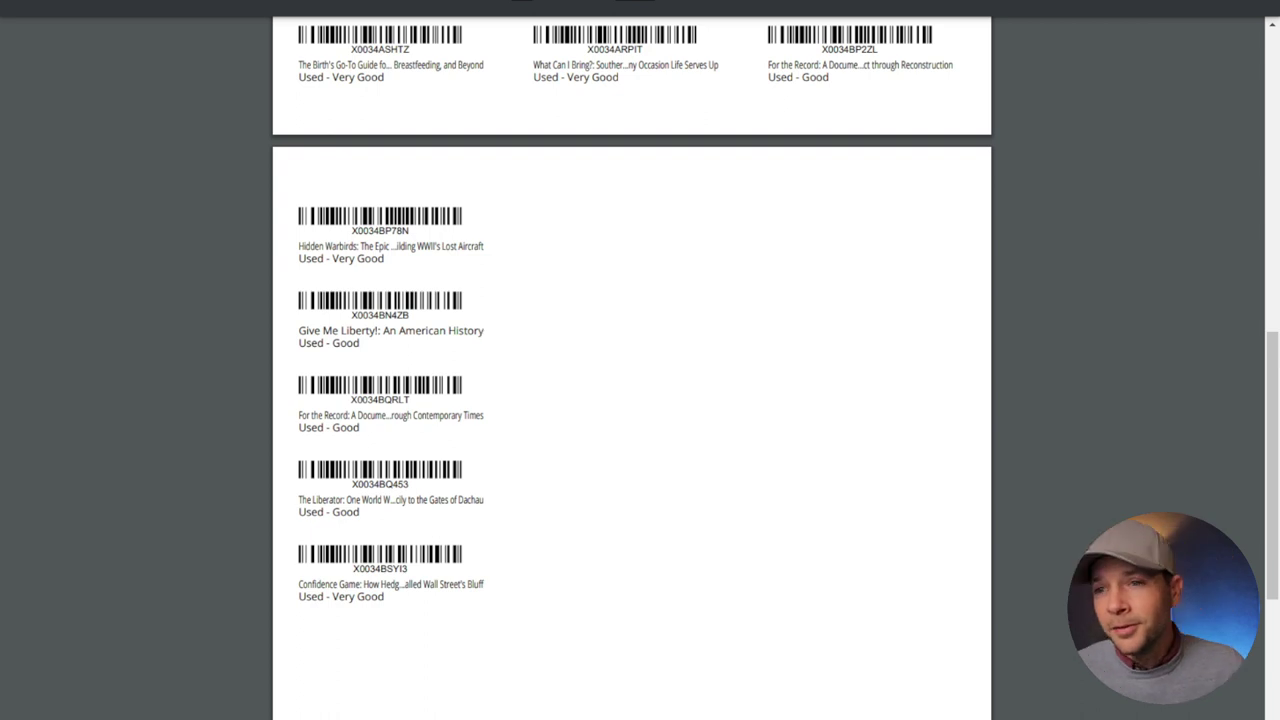
{"action": "key", "text": "Home"}
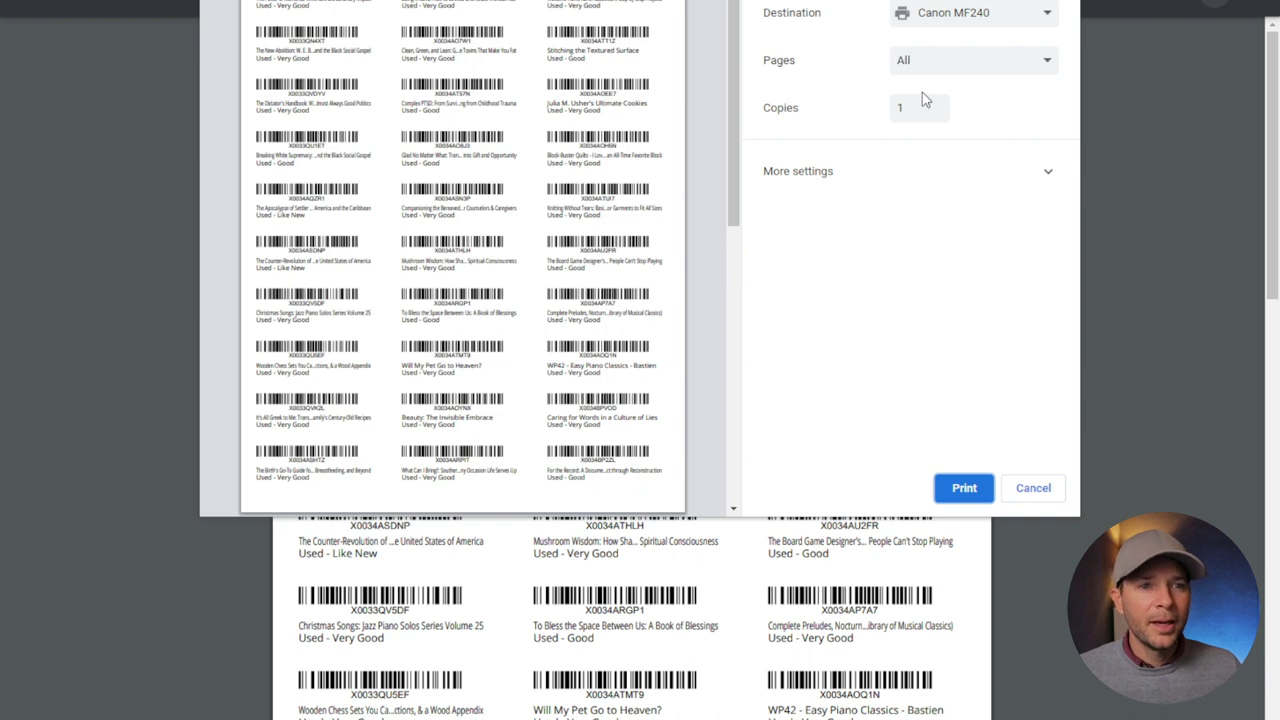
Restrict the label print job to page 1, check its additional print settings and close the print dialog.
{"action": "left_click", "coordinate": [1000, 66]}
{"action": "left_click", "coordinate": [931, 132]}
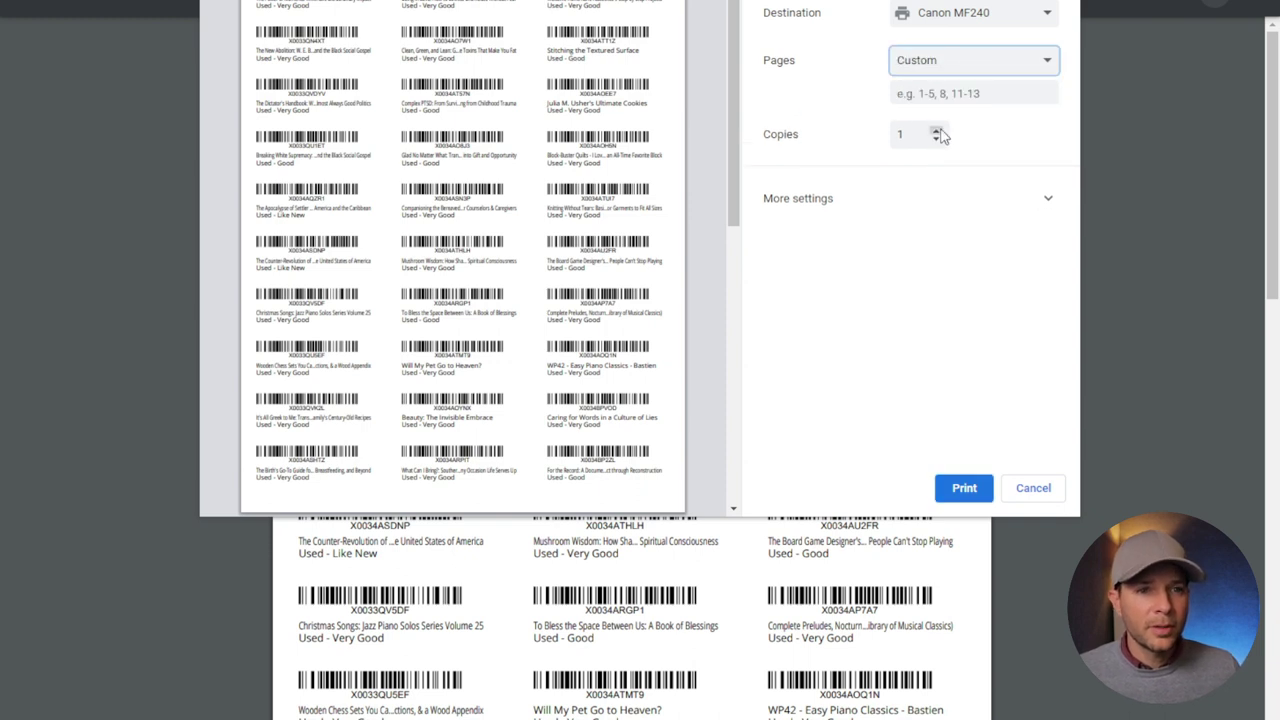
{"action": "left_click", "coordinate": [952, 95]}
{"action": "type", "text": "1"}
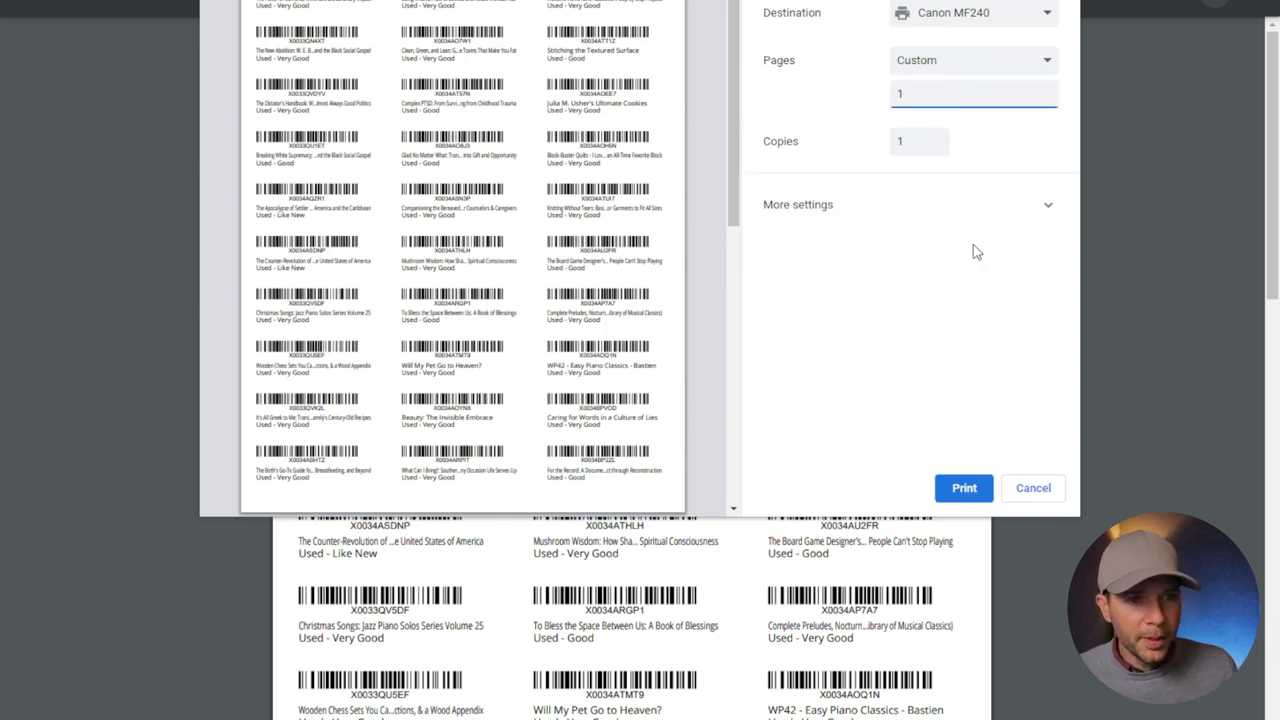
{"action": "left_click", "coordinate": [965, 209]}
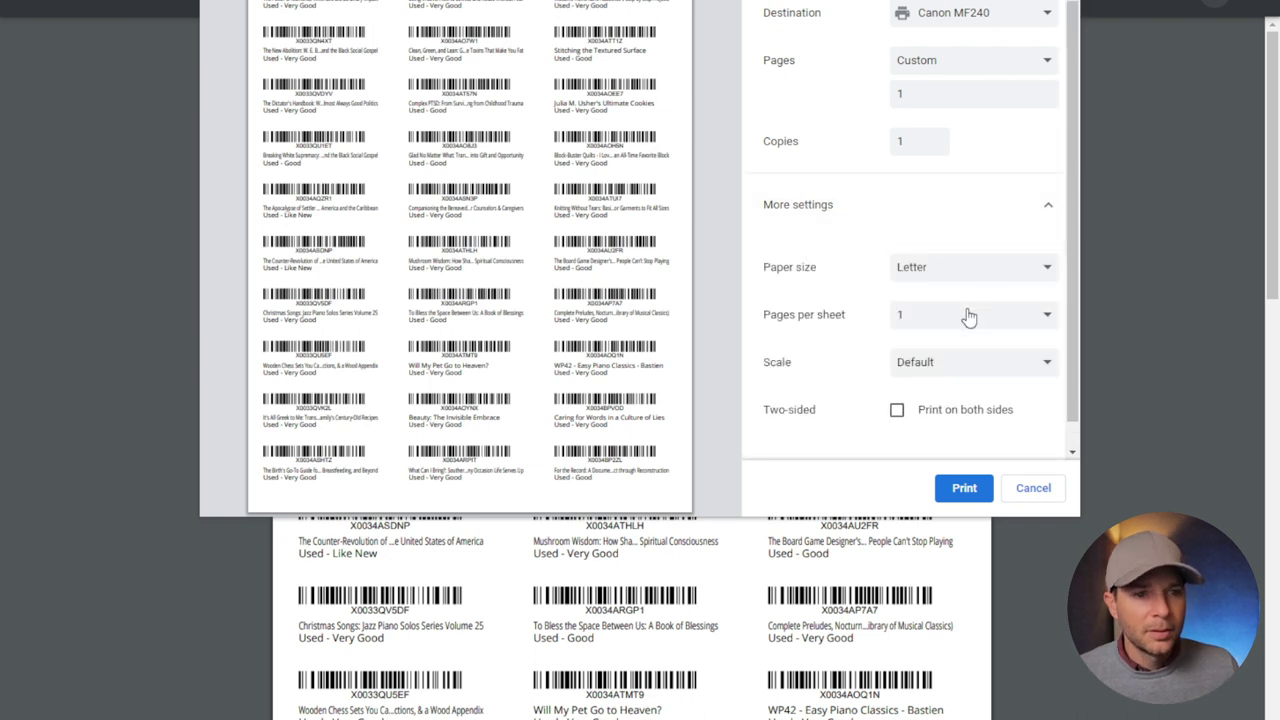
{"action": "scroll", "coordinate": [1078, 300], "scroll_direction": "down", "scroll_amount": 1}
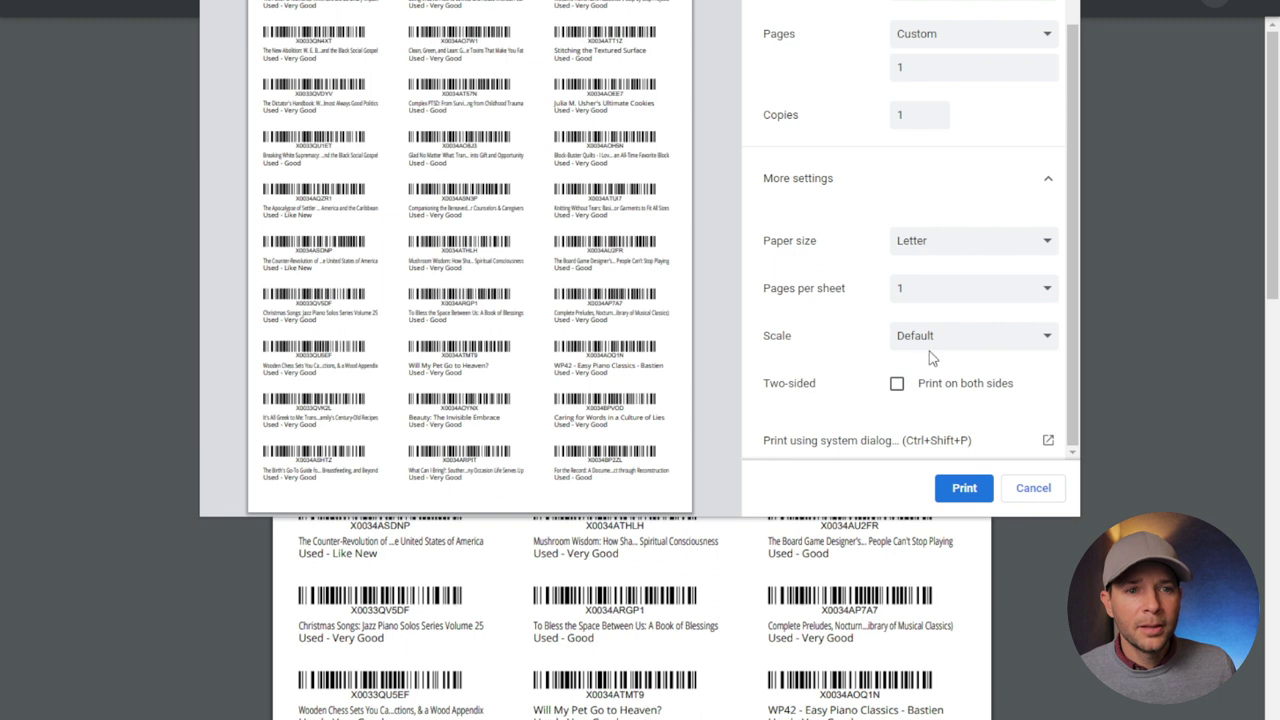
{"action": "scroll", "coordinate": [1078, 212], "scroll_direction": "up", "scroll_amount": 1}
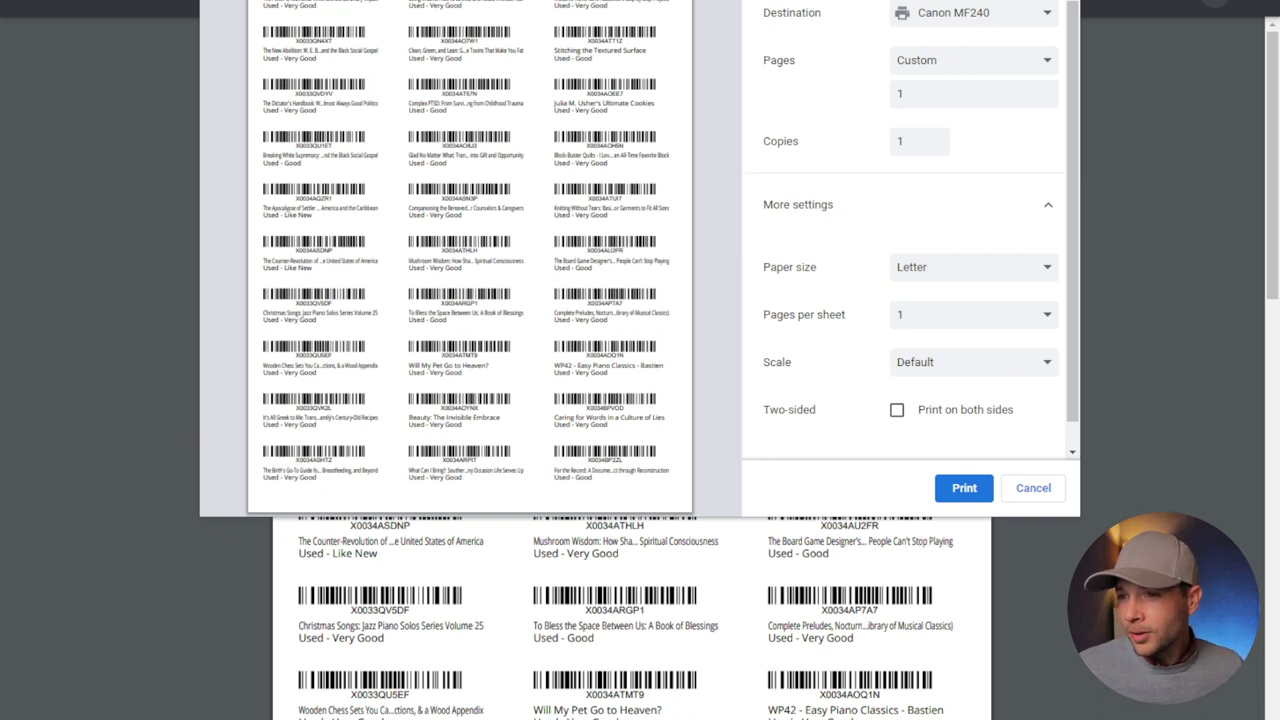
{"action": "key", "text": "Escape"}
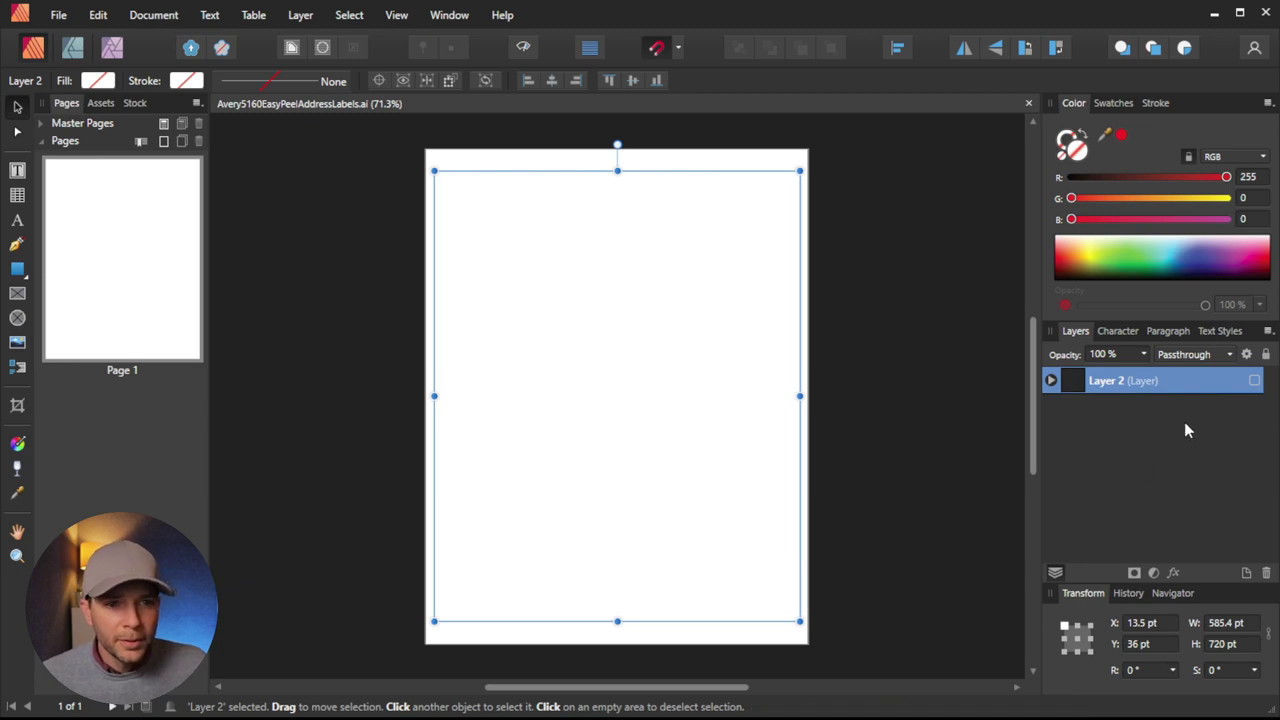
Switch to Affinity Publisher and toggle the visibility of Layer 2 in the Avery 5160 template to check the label outlines.
{"action": "left_click", "coordinate": [1255, 382]}
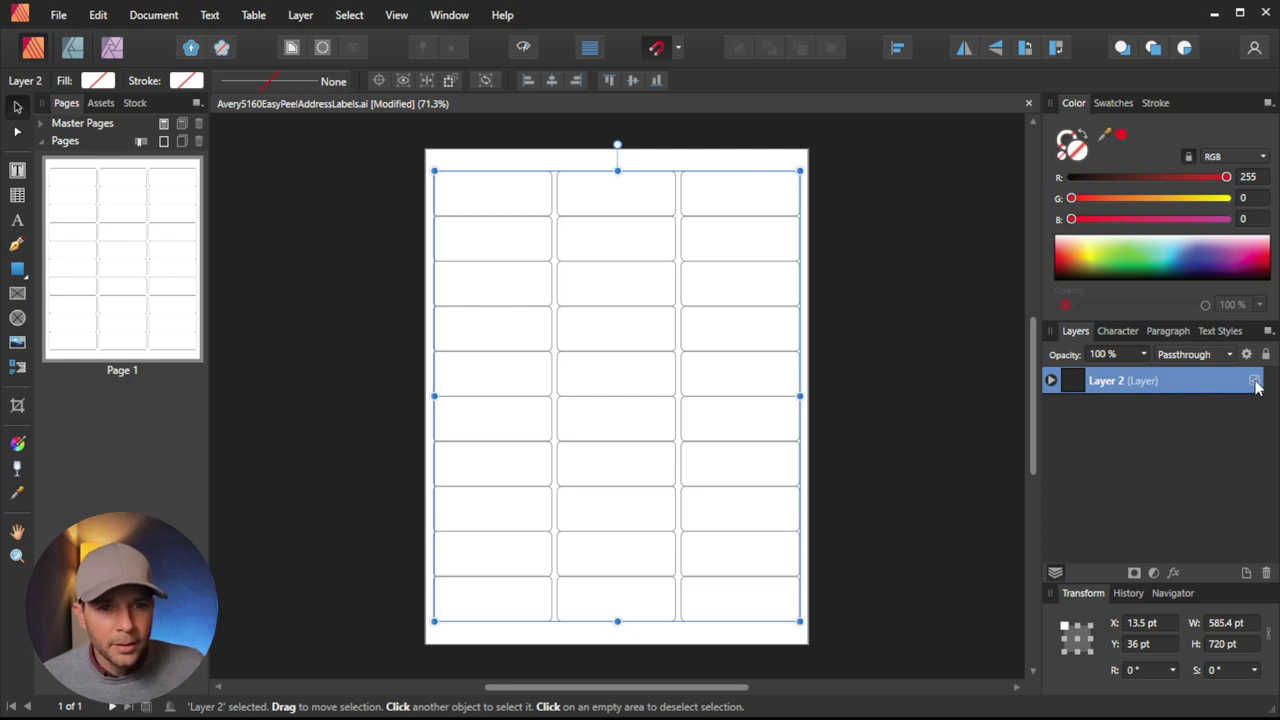
{"action": "left_click", "coordinate": [1255, 383]}
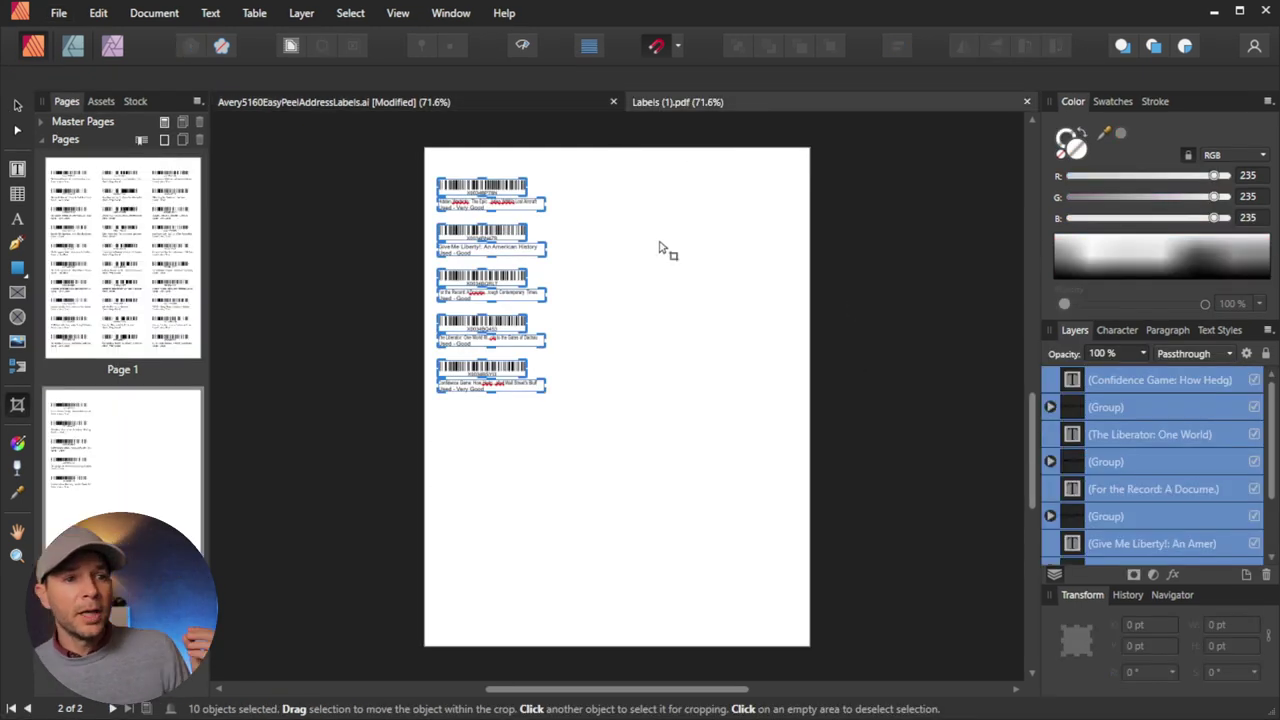
Select the five barcode labels on the second page of Labels (1).pdf.
{"action": "left_click", "coordinate": [178, 318]}
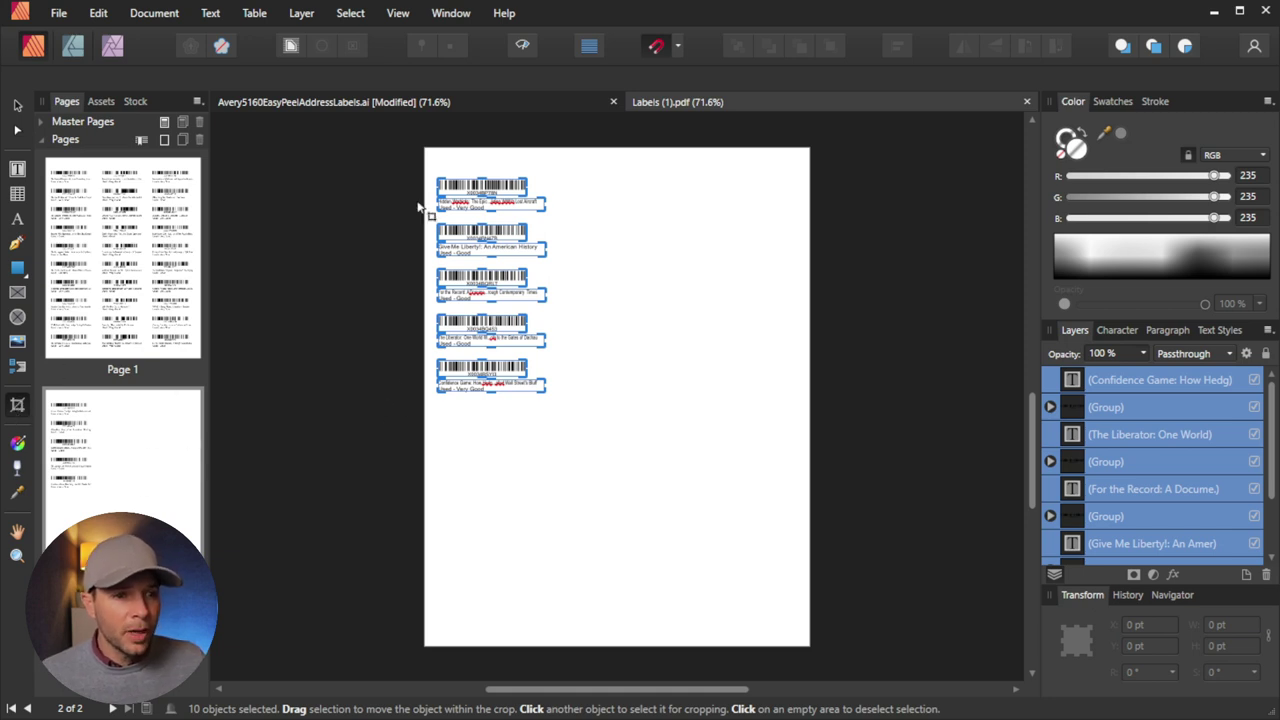
{"action": "left_click_drag", "start_coordinate": [429, 157], "coordinate": [551, 412]}
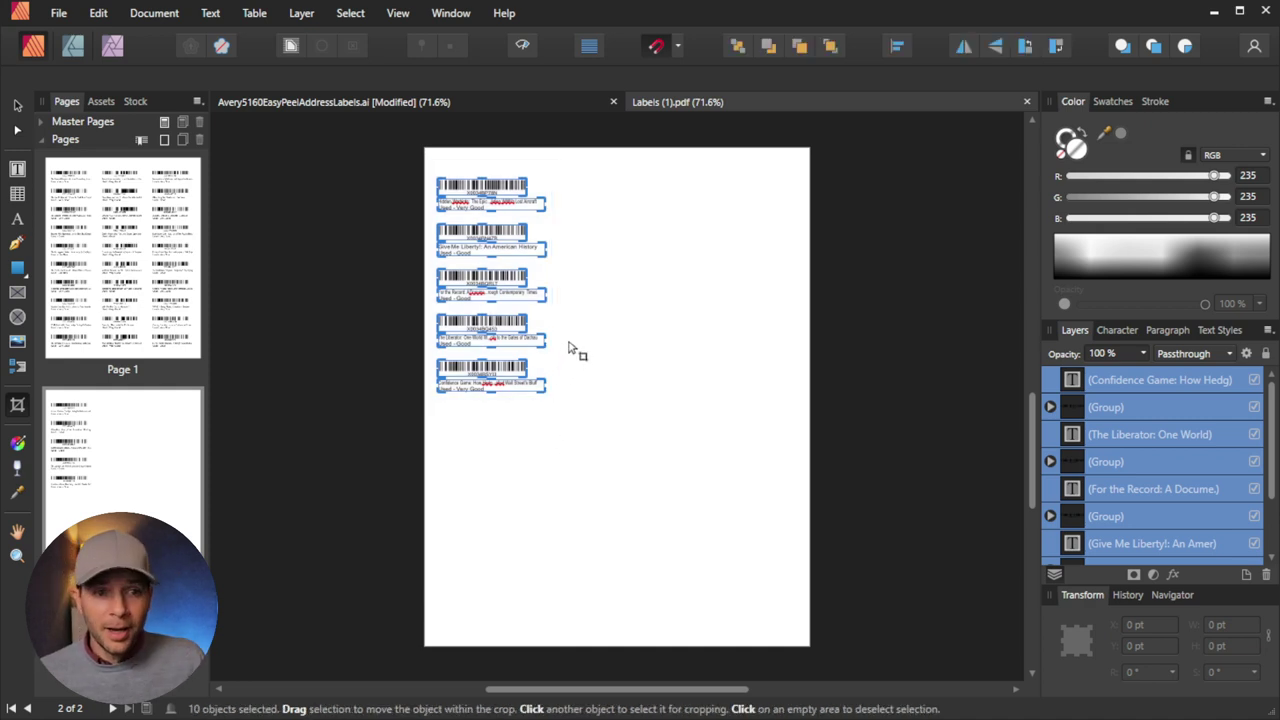
Add a new layer above Layer 2 in the Avery5160EasyPeelAddressLabels.ai template.
{"action": "left_click", "coordinate": [446, 101]}
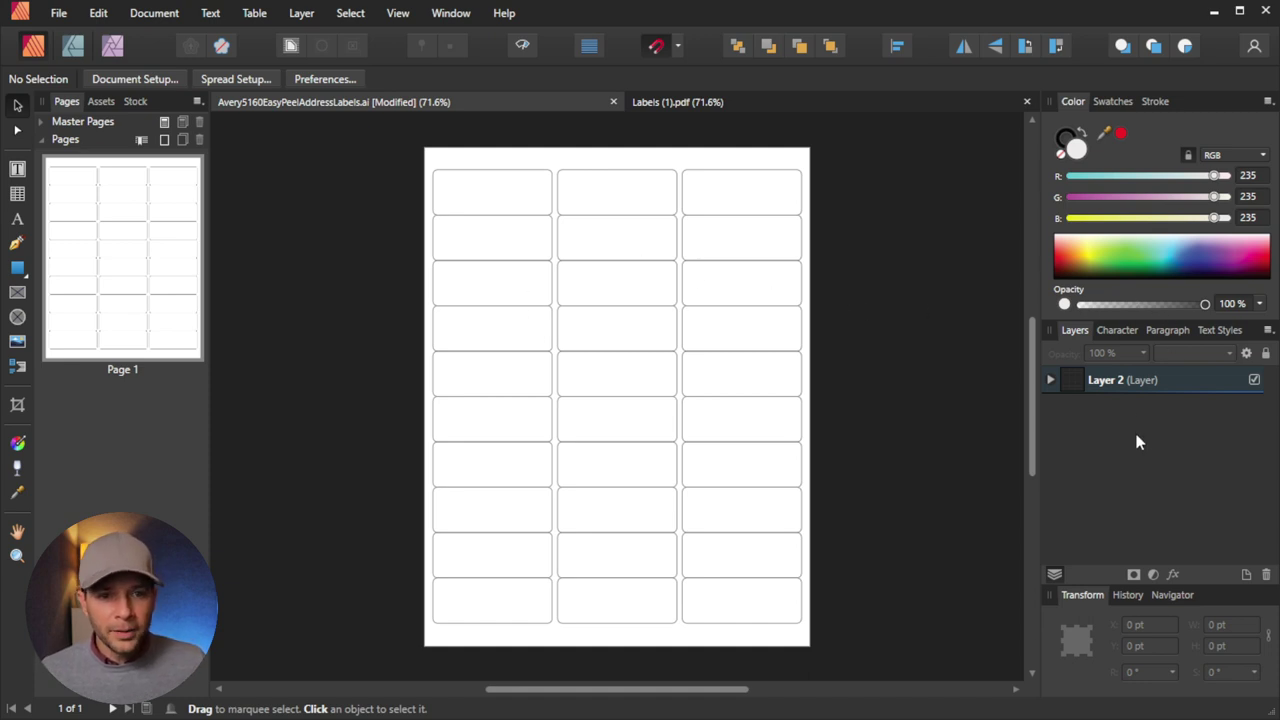
{"action": "left_click", "coordinate": [1124, 379]}
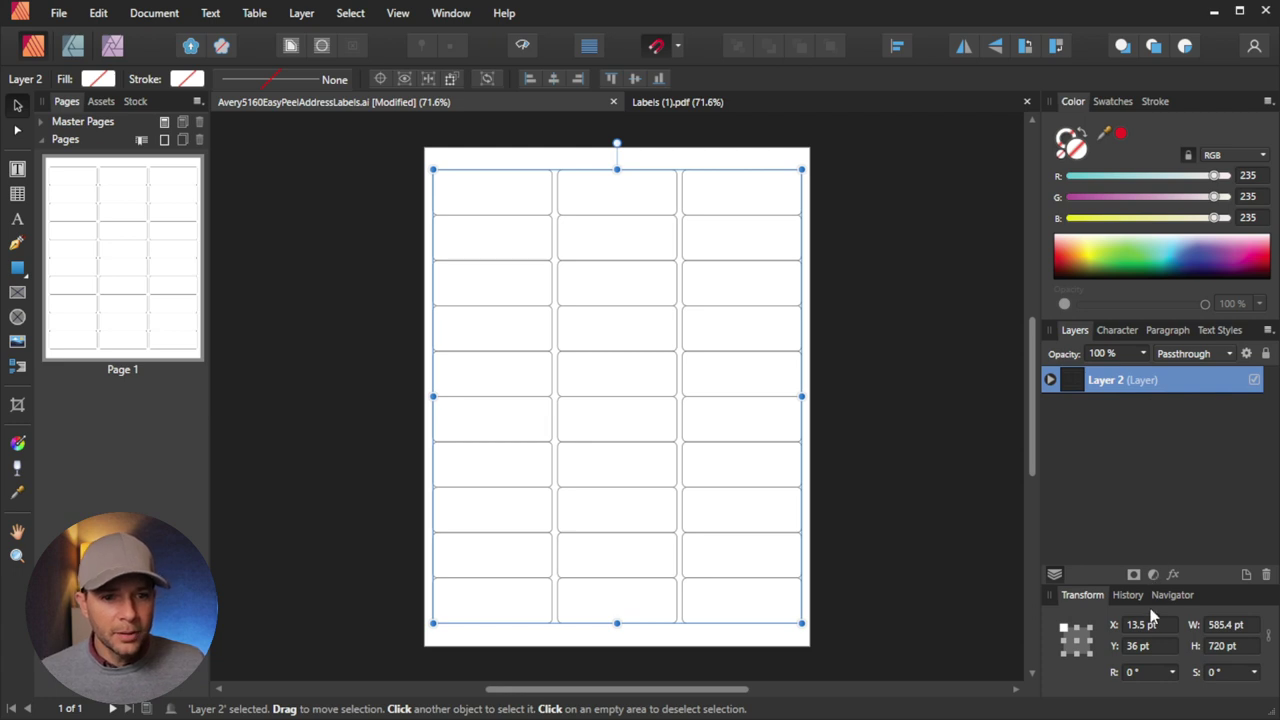
{"action": "key", "text": "ctrl+shift+n"}
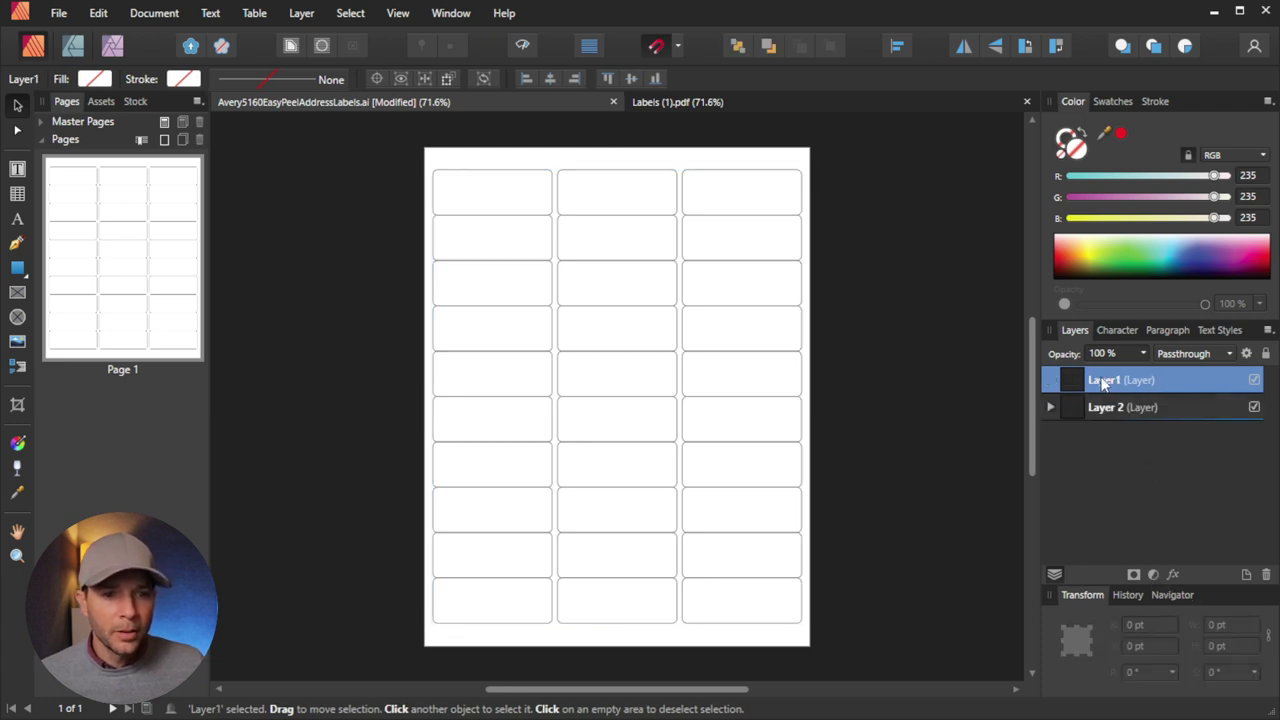
Paste the five copied barcode labels into Layer1 of the Avery 5160 template and check the layer's contents.
{"action": "left_click", "coordinate": [680, 166]}
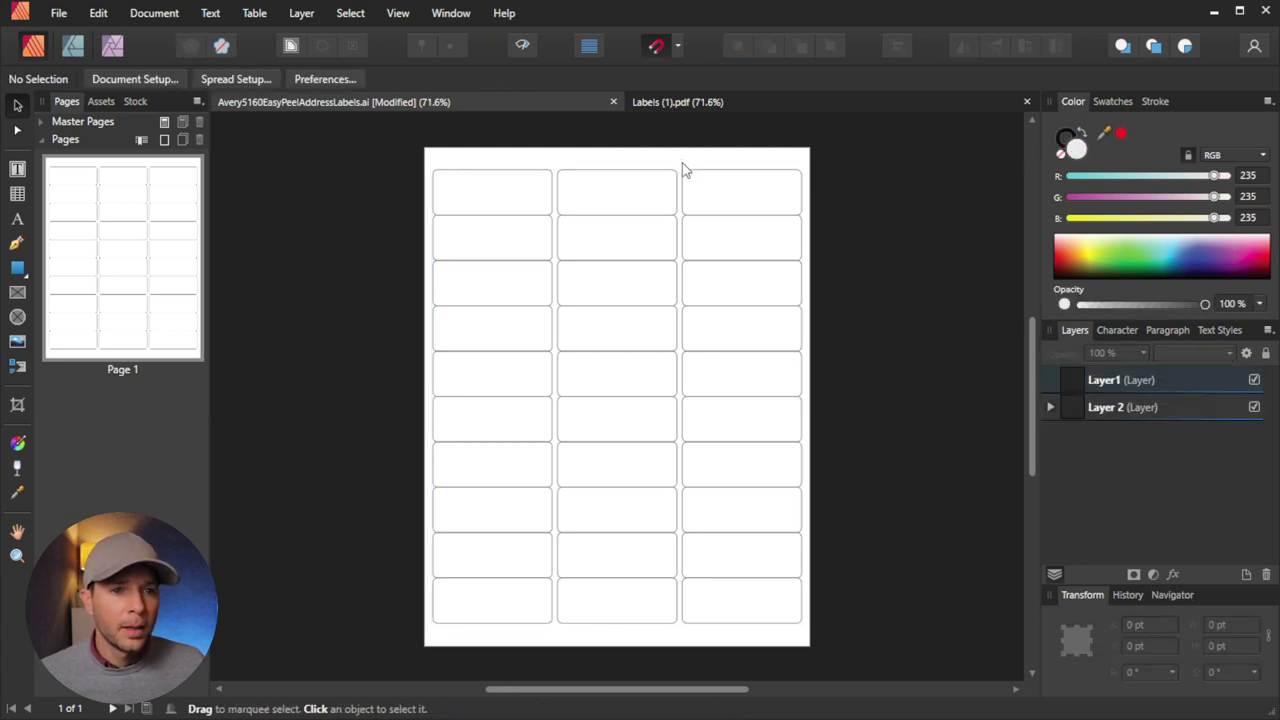
{"action": "key", "text": "ctrl+v"}
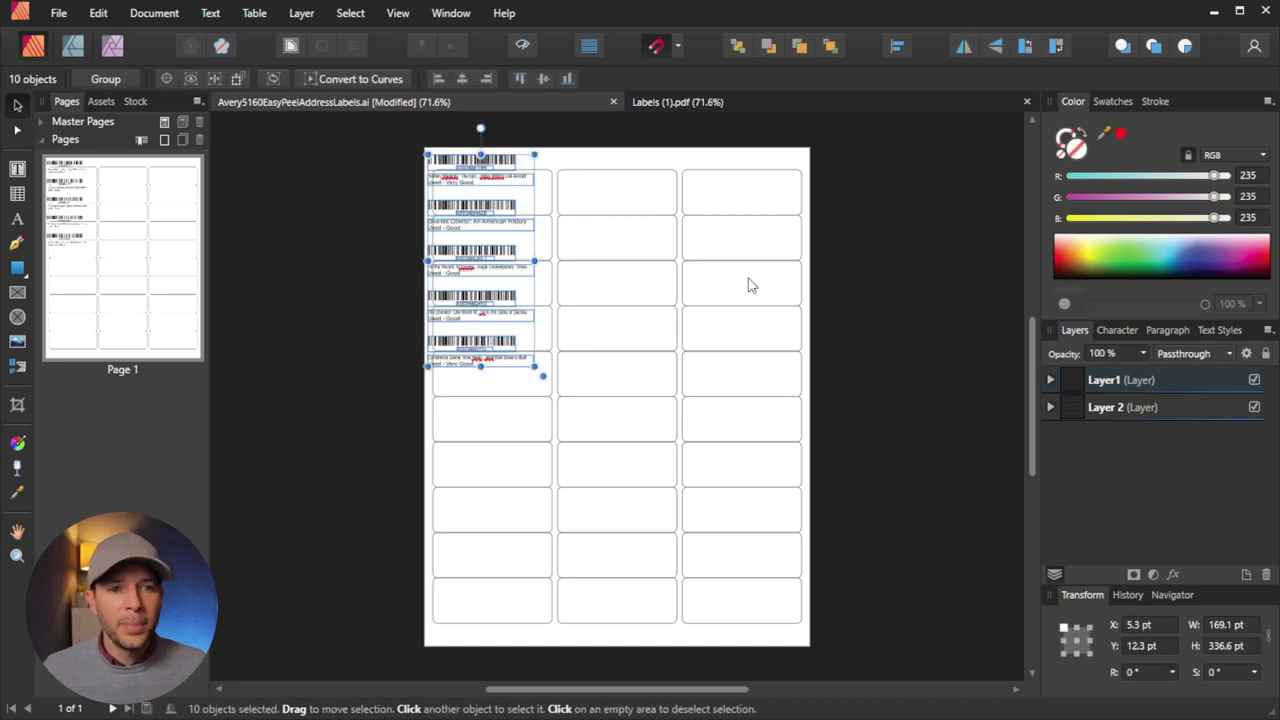
{"action": "left_click", "coordinate": [1051, 380]}
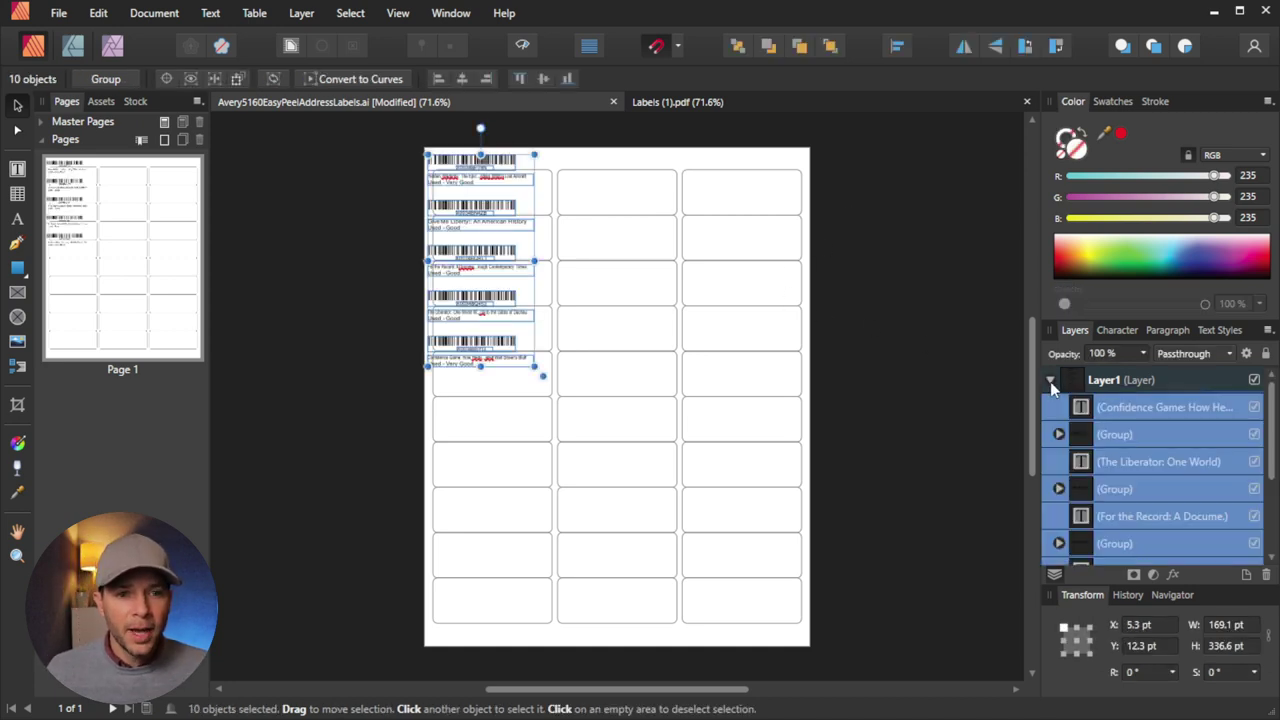
{"action": "left_click", "coordinate": [1051, 380]}
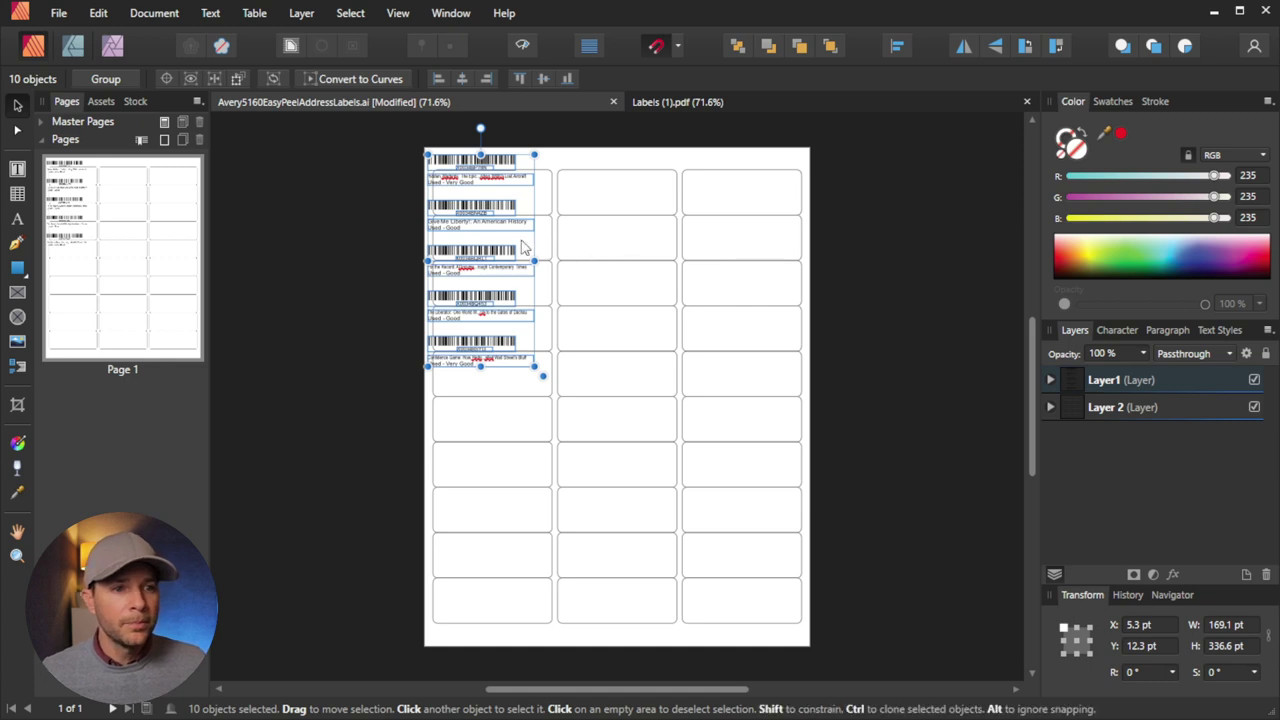
Move the pasted barcode labels onto the last five cells of the third column and hide Layer 2.
{"action": "left_click_drag", "start_coordinate": [502, 246], "coordinate": [764, 498]}
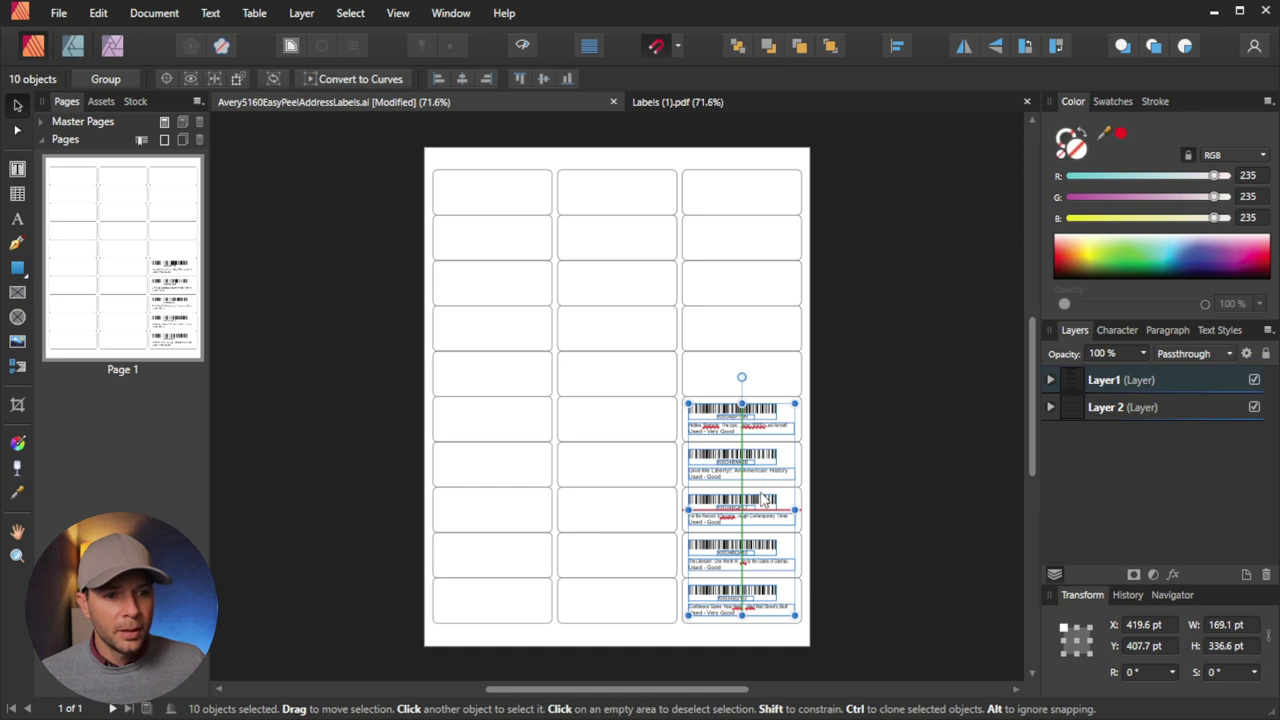
{"action": "left_click_drag", "start_coordinate": [764, 498], "coordinate": [765, 499]}
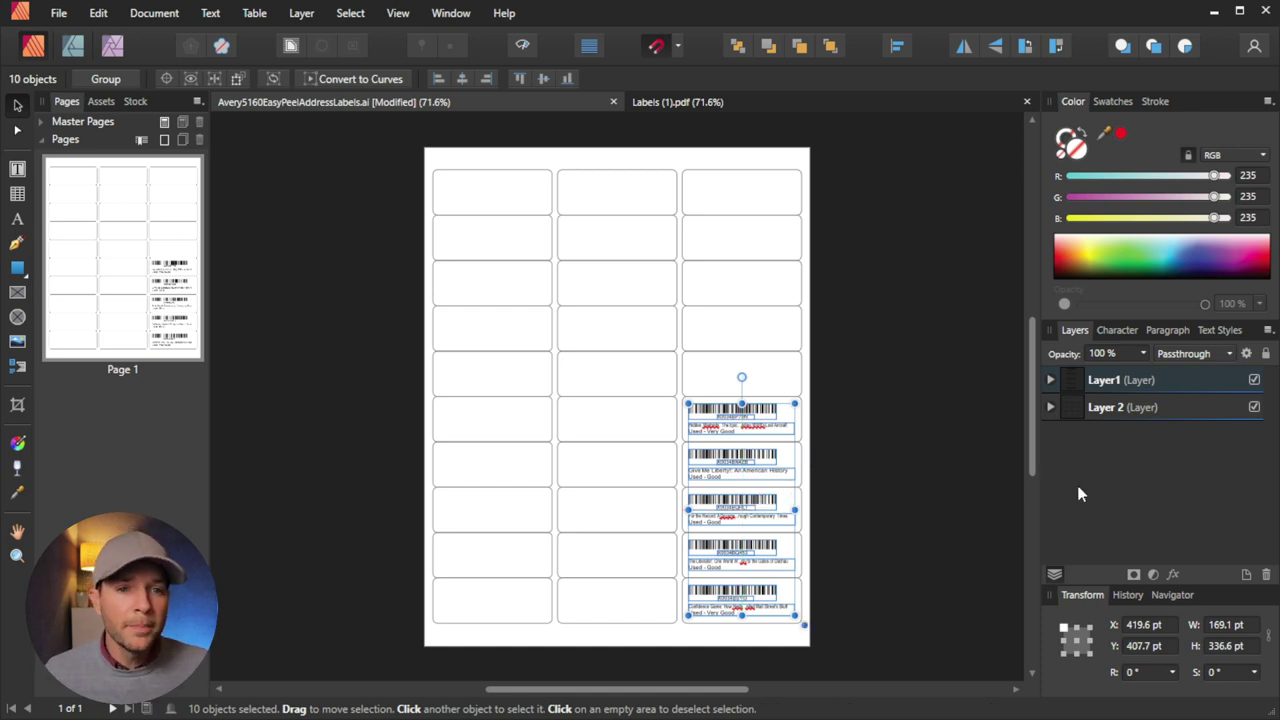
{"action": "left_click", "coordinate": [1254, 407]}
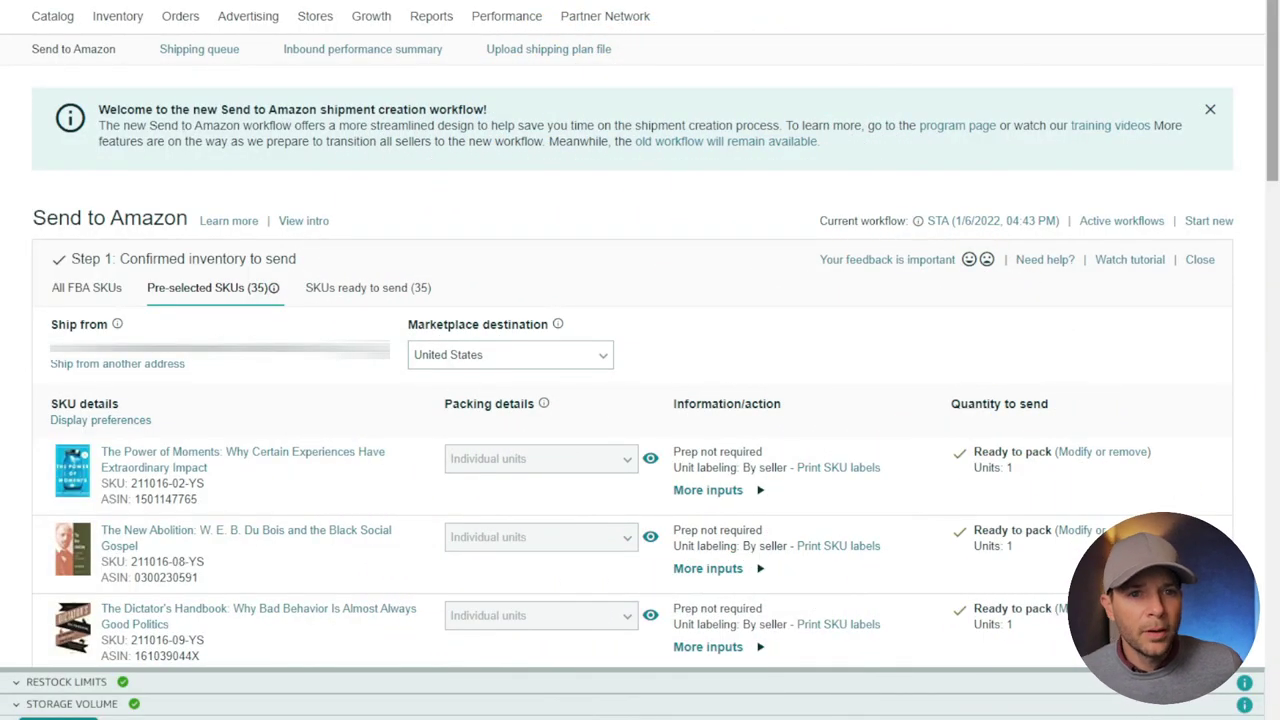
Switch to Send to Amazon and review the confirmed SKUs on both pages of the Step 1 inventory list.
{"action": "scroll", "coordinate": [1275, 72], "scroll_direction": "down", "scroll_amount": 1}
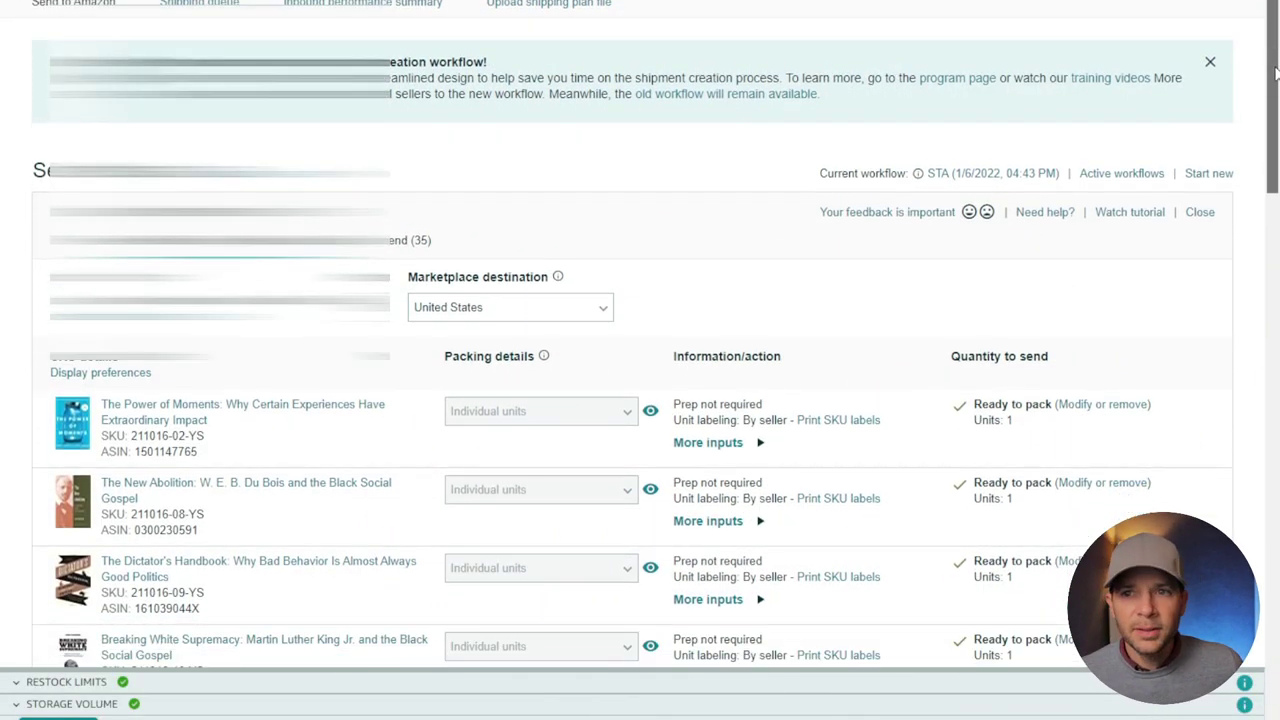
{"action": "left_click_drag", "start_coordinate": [1275, 72], "coordinate": [1249, 218]}
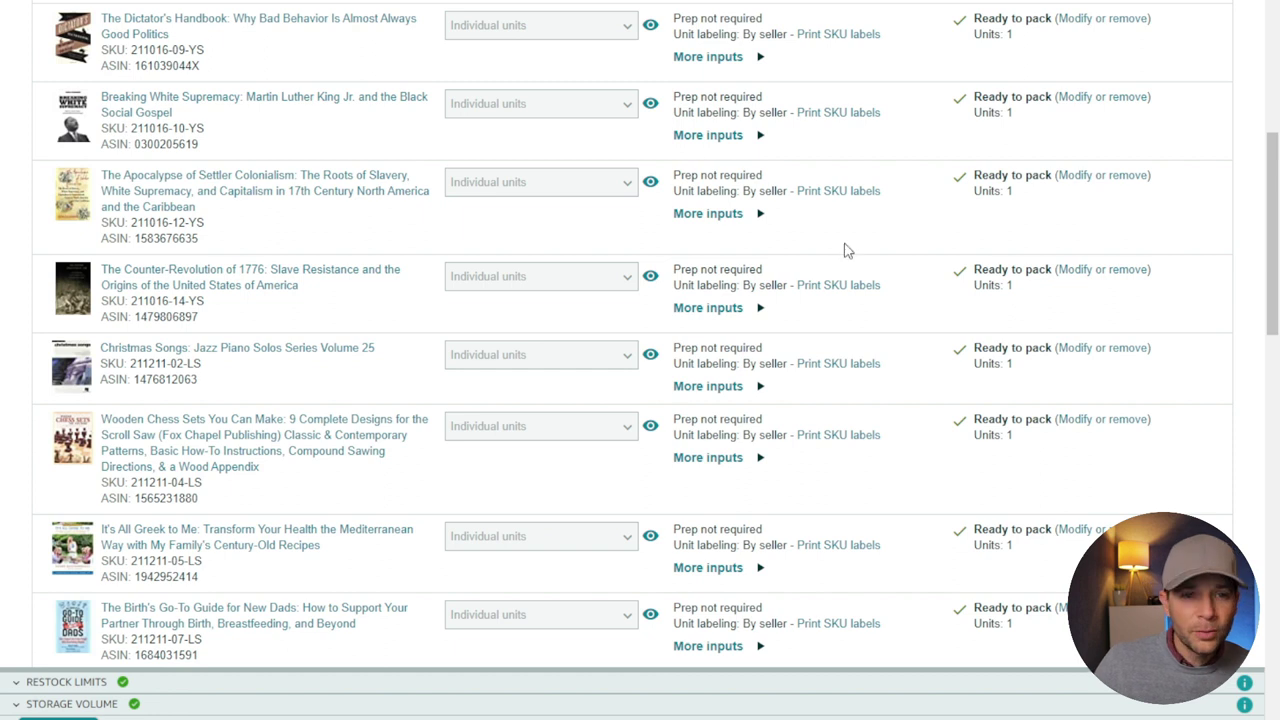
{"action": "left_click_drag", "start_coordinate": [1271, 236], "coordinate": [1244, 448]}
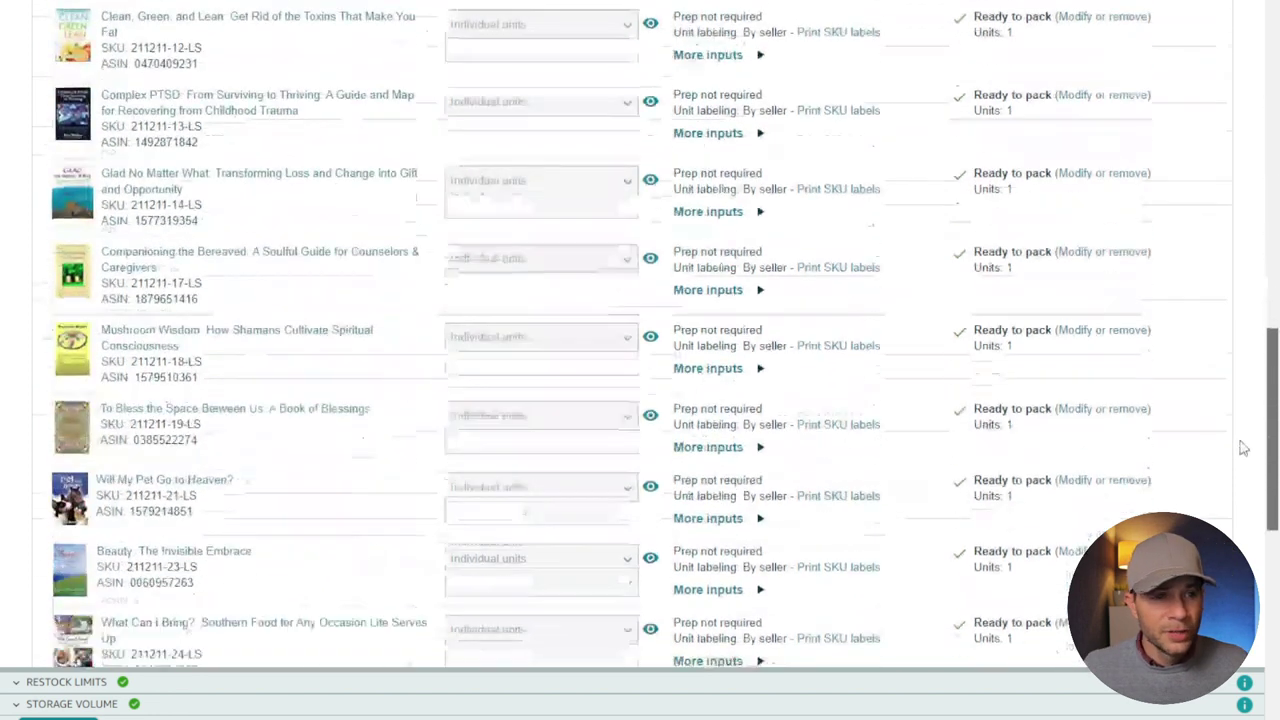
{"action": "scroll", "coordinate": [814, 457], "scroll_direction": "down", "scroll_amount": 3}
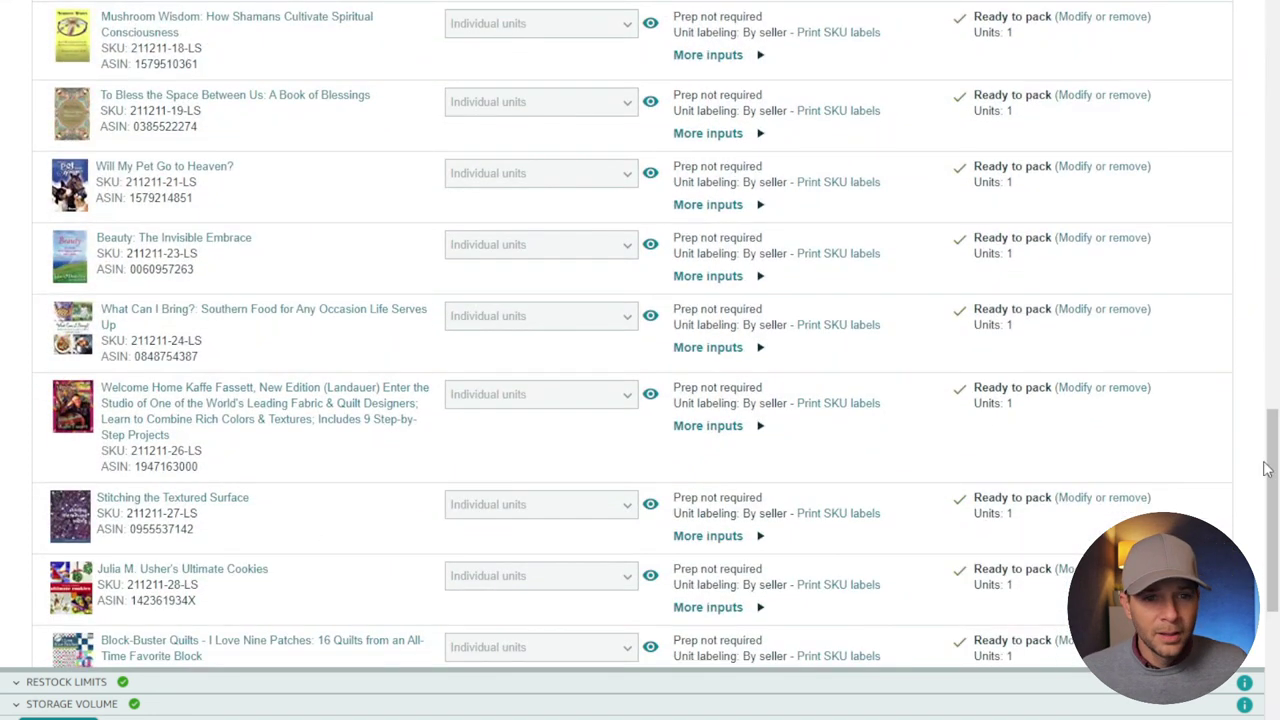
{"action": "scroll", "coordinate": [1265, 469], "scroll_direction": "down", "scroll_amount": 4}
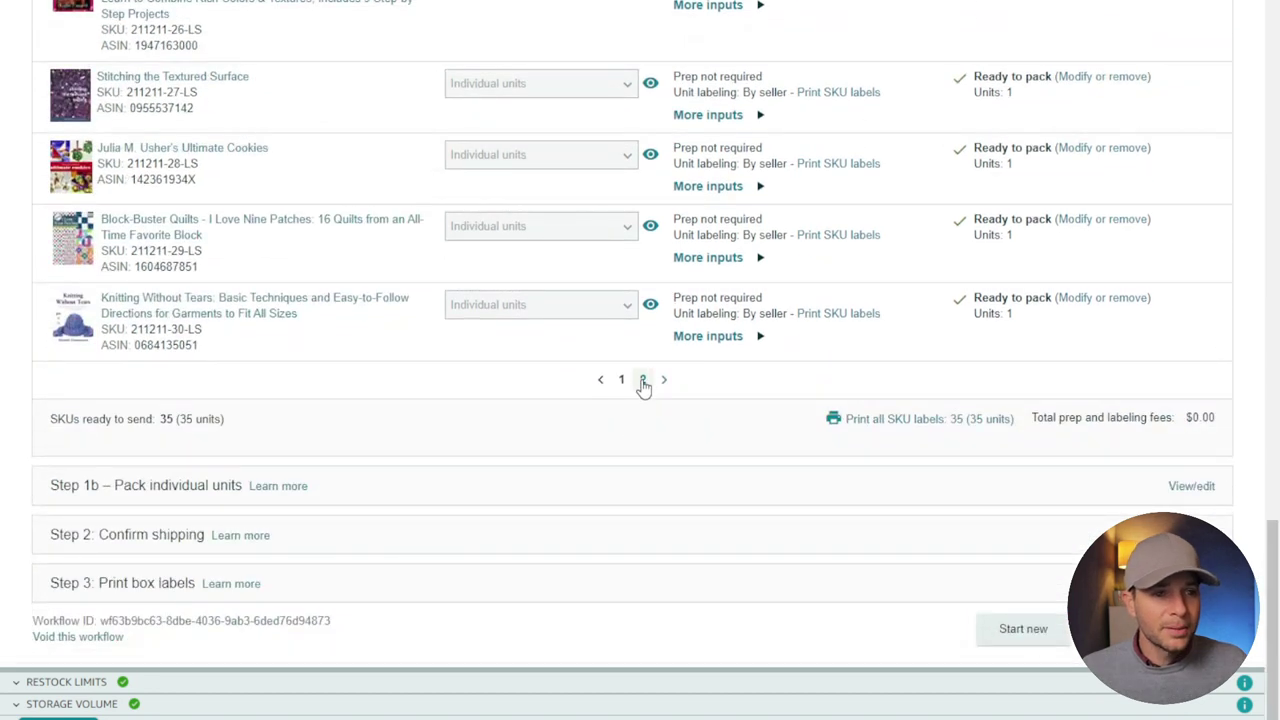
{"action": "left_click", "coordinate": [643, 381]}
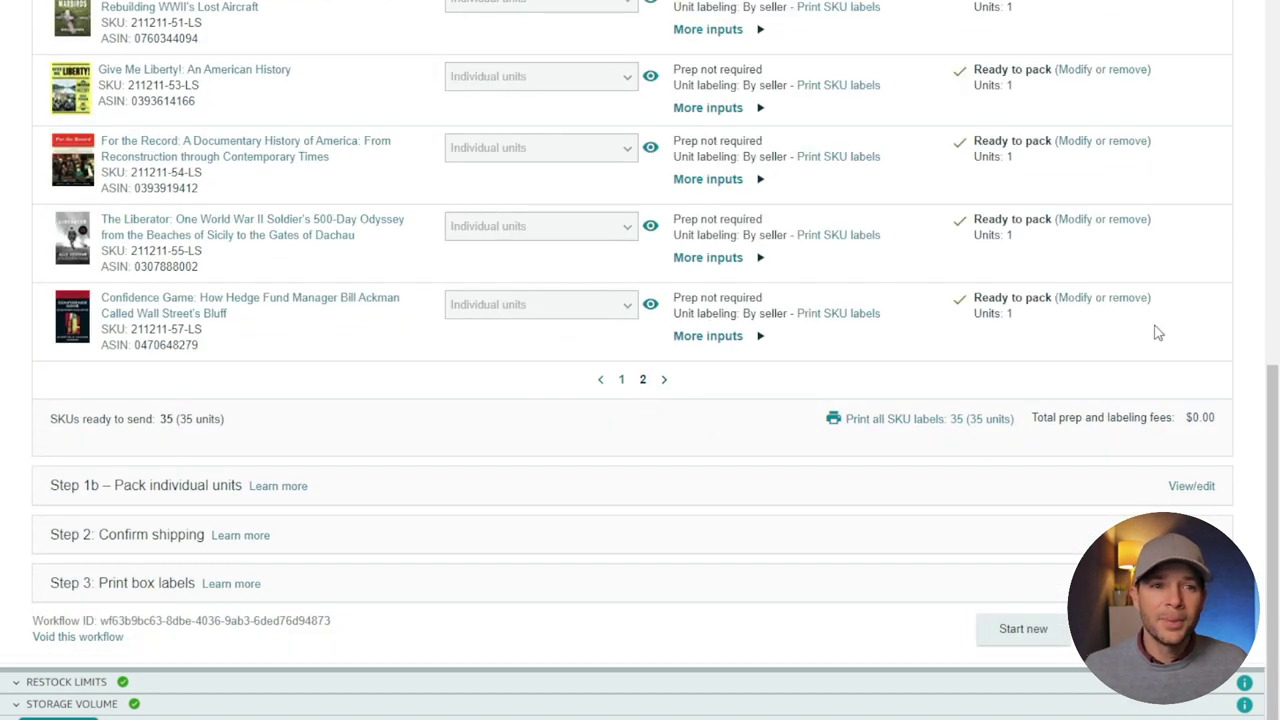
{"action": "left_click_drag", "start_coordinate": [1275, 400], "coordinate": [1272, 301]}
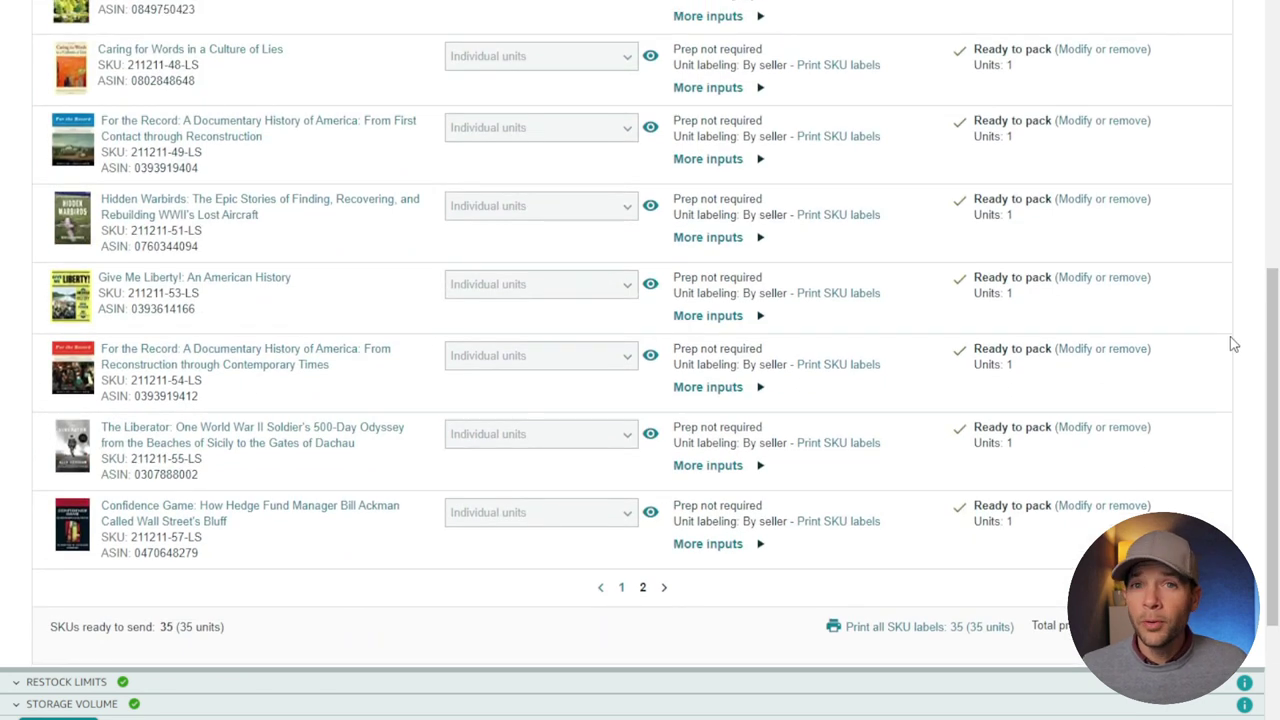
{"action": "left_click_drag", "start_coordinate": [1274, 320], "coordinate": [1247, 438]}
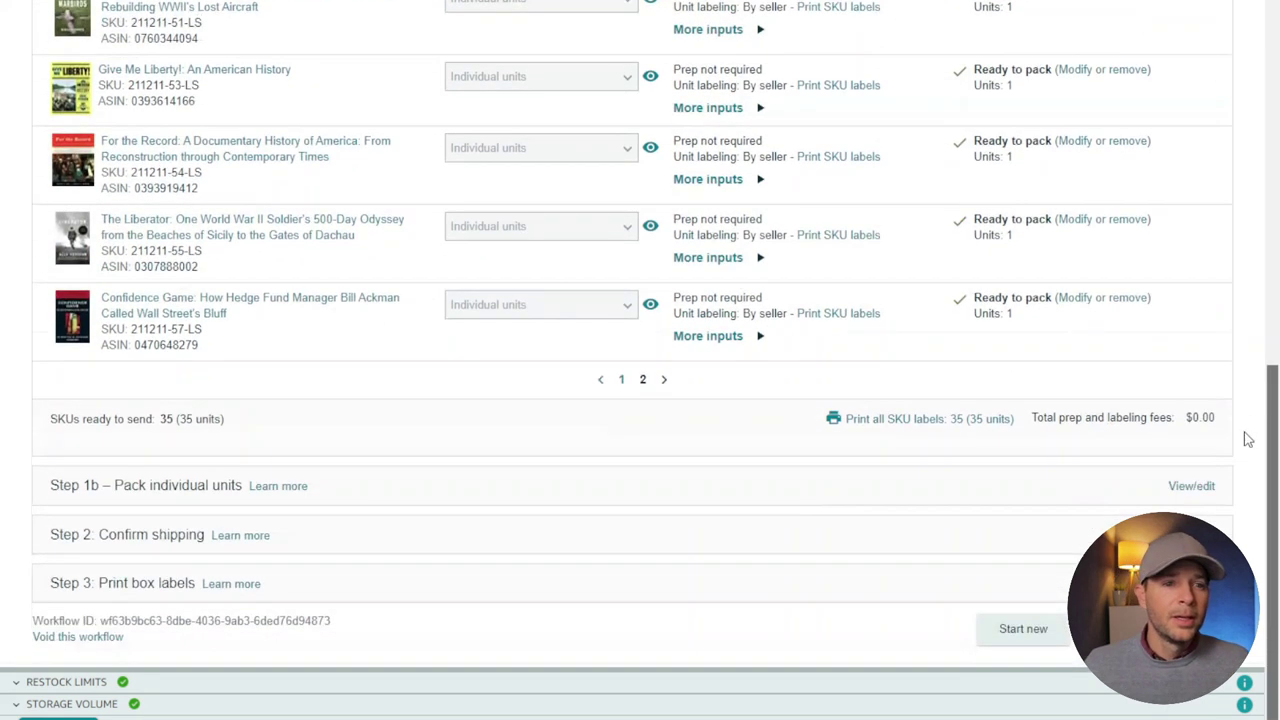
Open Step 1b for packing individual units and confirm that everything in Pack group 1 will fit into one box.
{"action": "left_click", "coordinate": [1195, 487]}
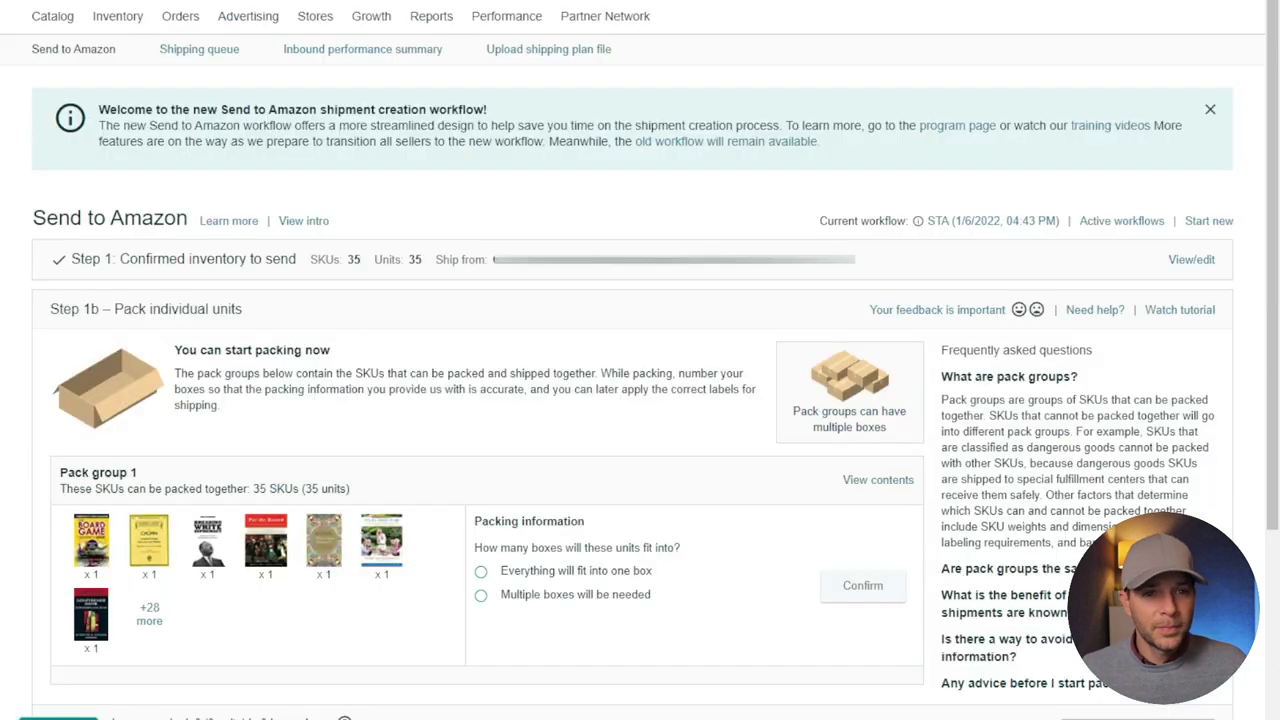
{"action": "left_click_drag", "start_coordinate": [1271, 401], "coordinate": [1262, 477]}
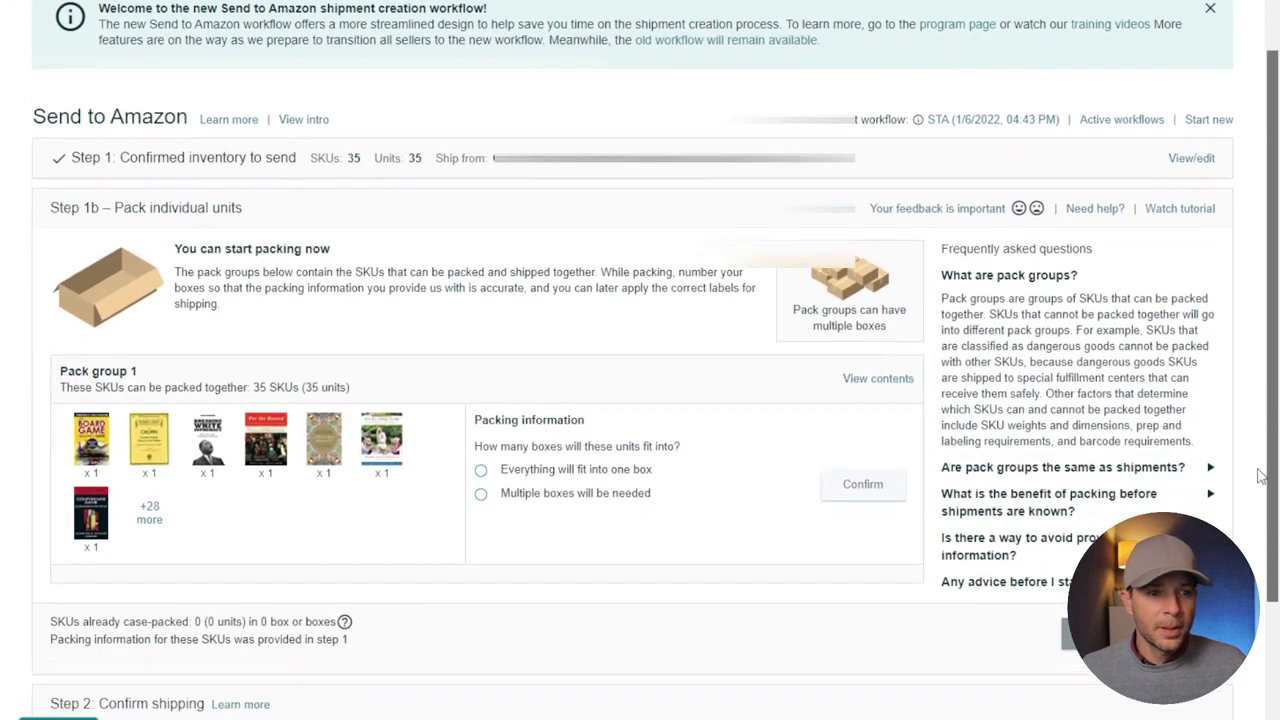
{"action": "scroll", "coordinate": [1262, 477], "scroll_direction": "down", "scroll_amount": 2}
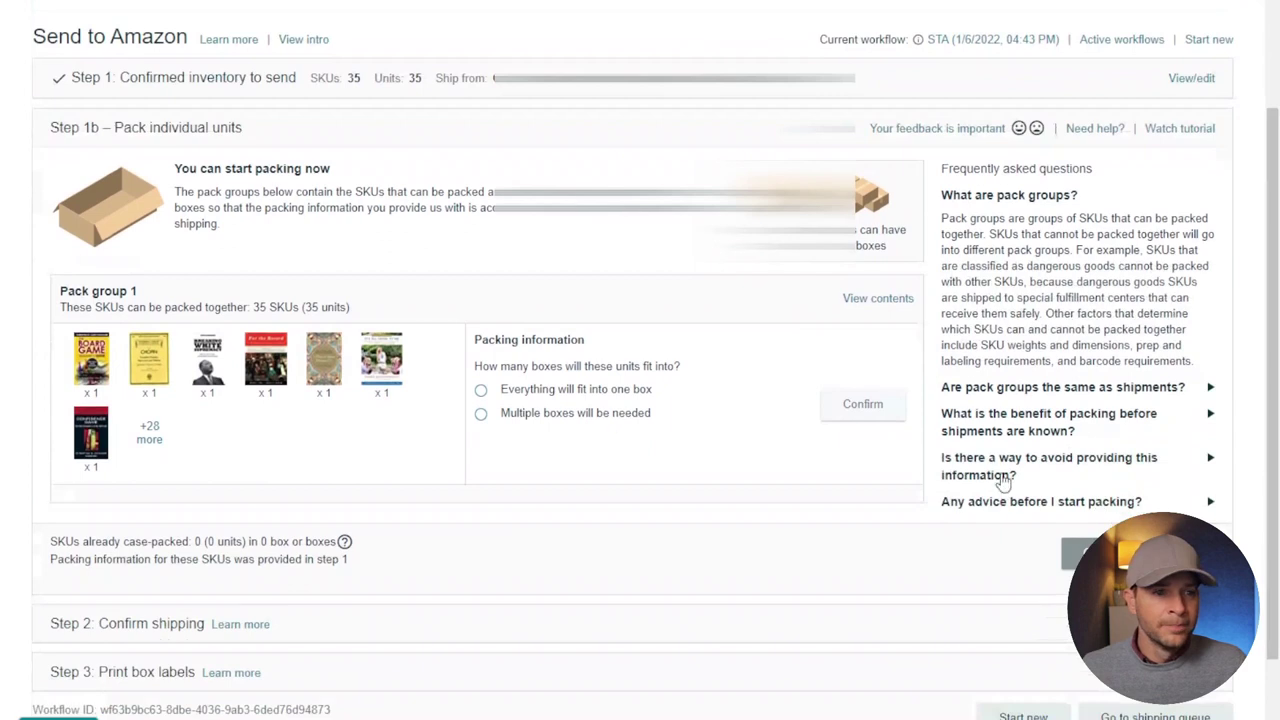
{"action": "left_click", "coordinate": [481, 392]}
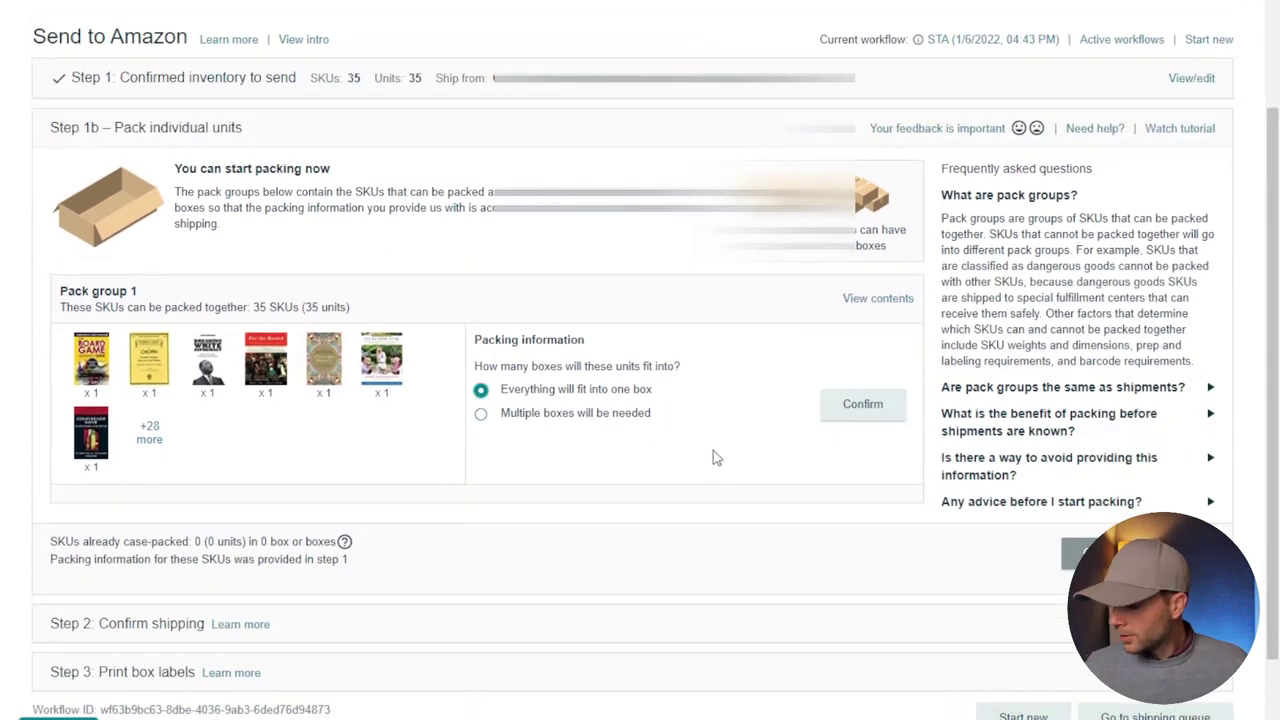
{"action": "left_click", "coordinate": [866, 414]}
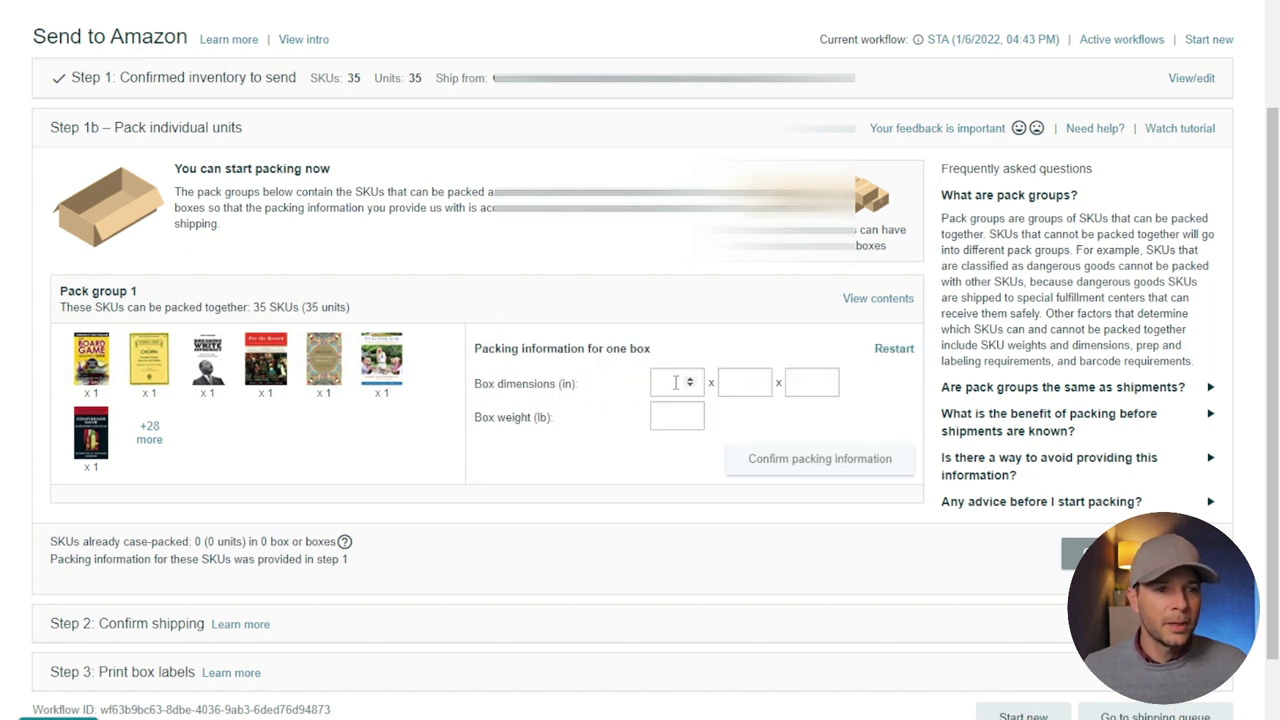
Set the box dimensions to 11 x 11 x 17 inches.
{"action": "left_click", "coordinate": [675, 382]}
{"action": "type", "text": "1"}
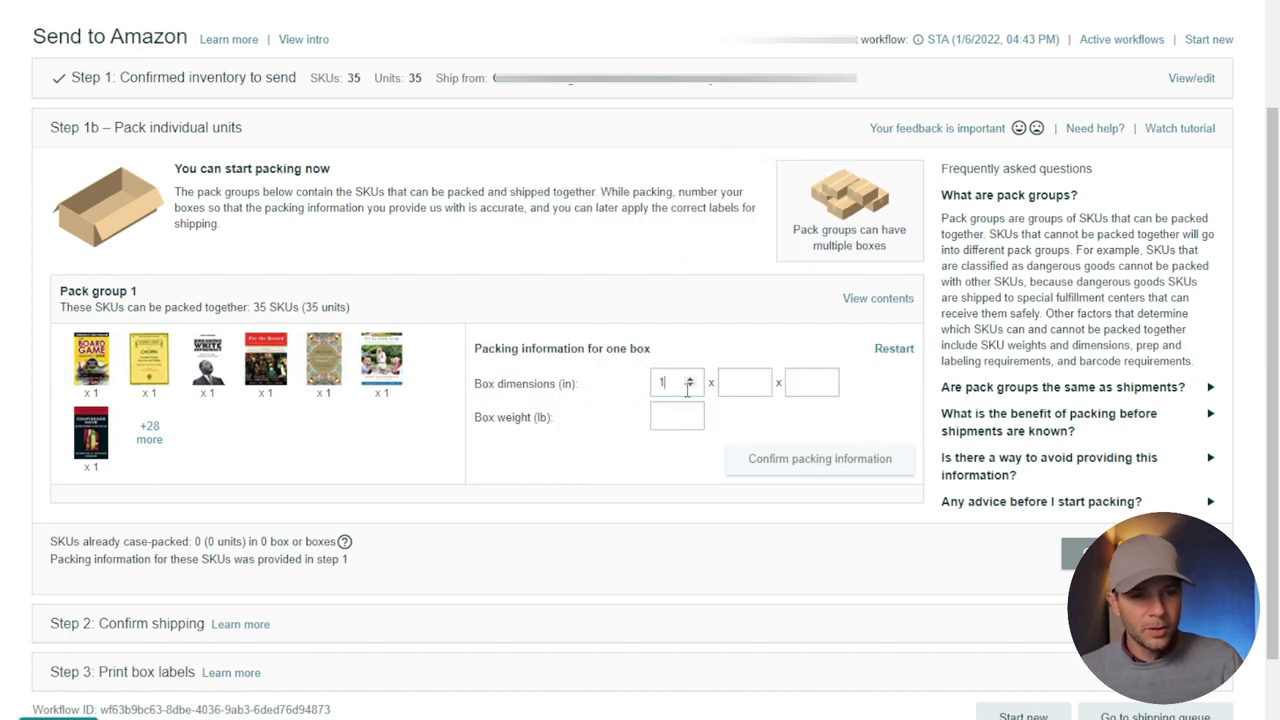
{"action": "type", "text": "1"}
{"action": "left_click", "coordinate": [742, 382]}
{"action": "type", "text": "11"}
{"action": "left_click", "coordinate": [797, 381]}
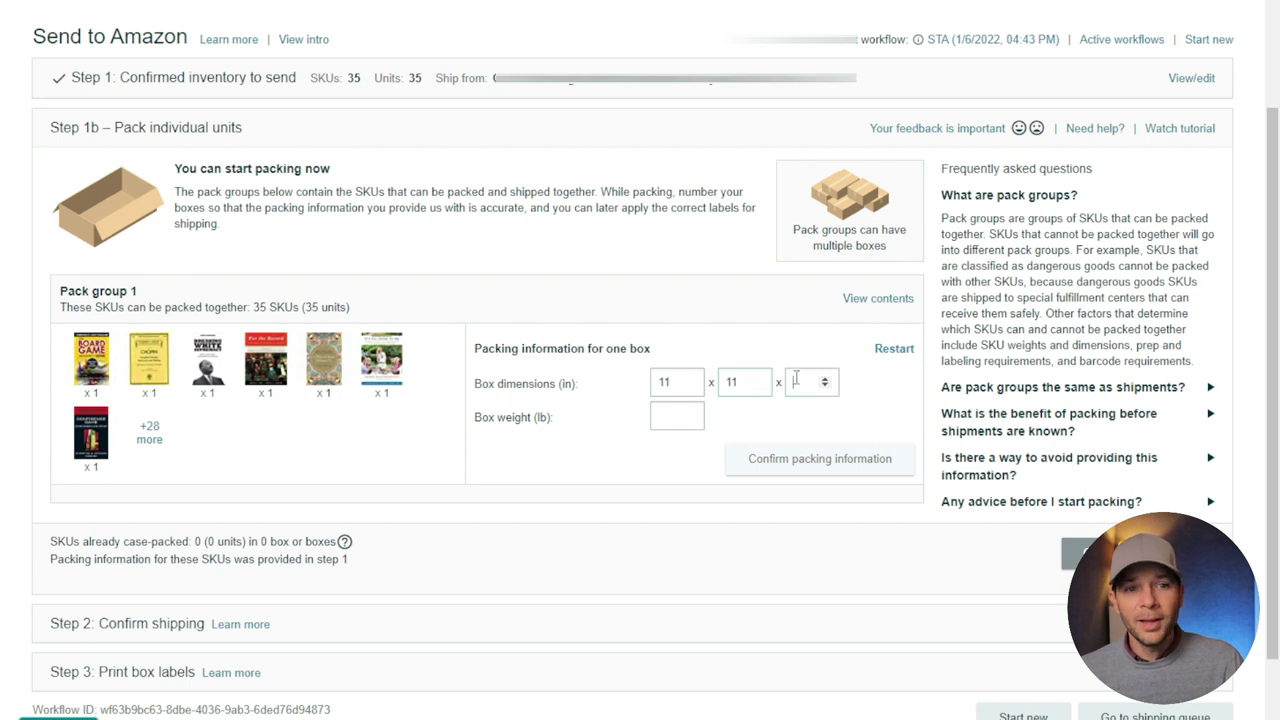
{"action": "type", "text": "17"}
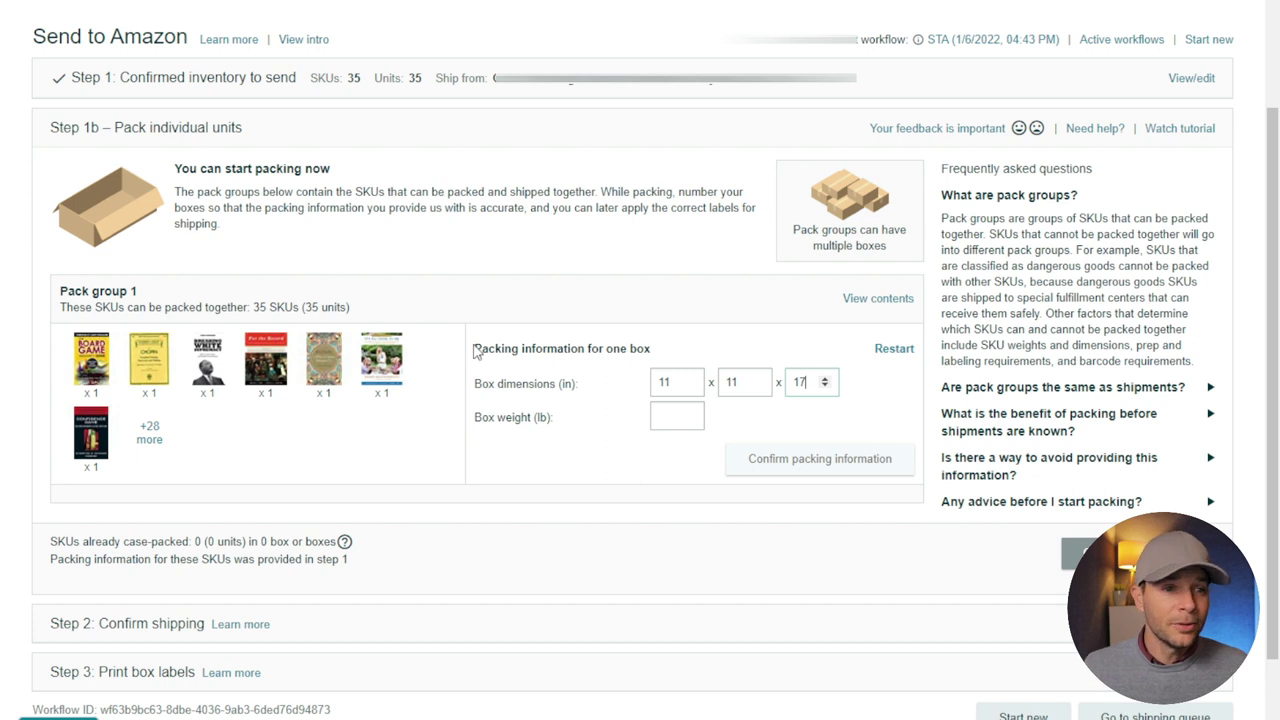
Set the box weight to 45 lb and confirm the packing information.
{"action": "left_click", "coordinate": [677, 416]}
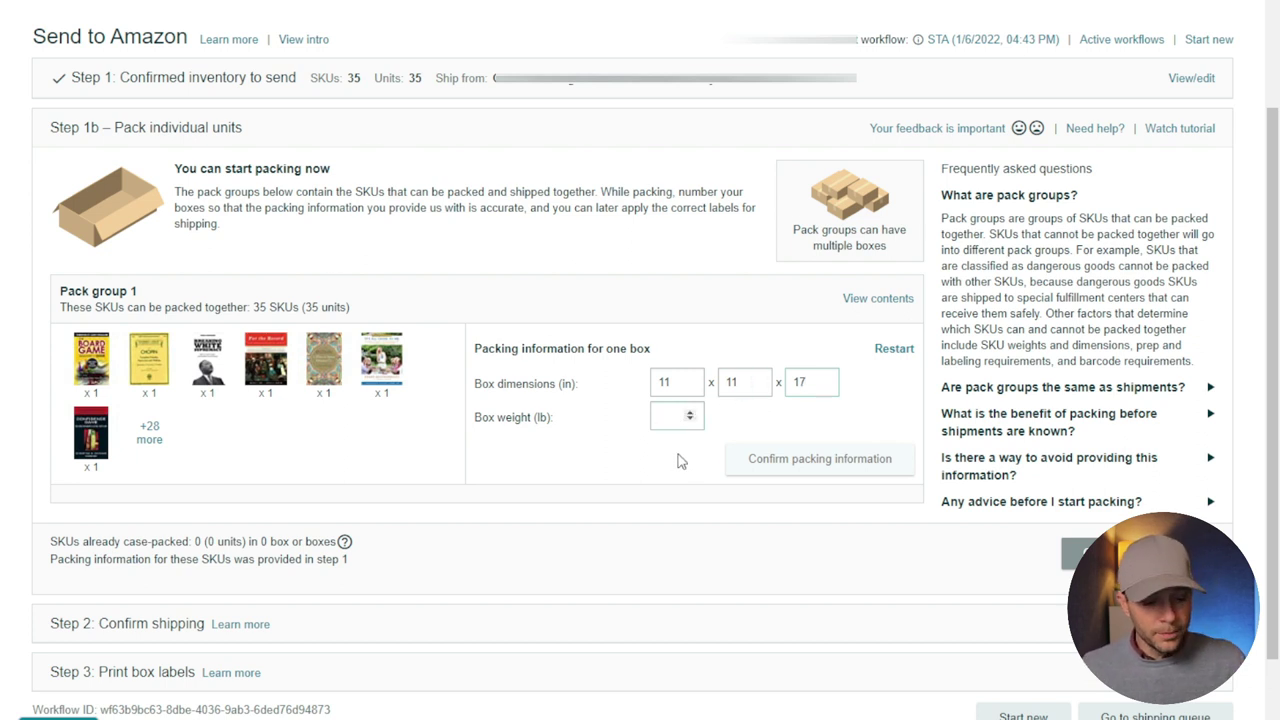
{"action": "type", "text": "45"}
{"action": "left_click", "coordinate": [887, 402]}
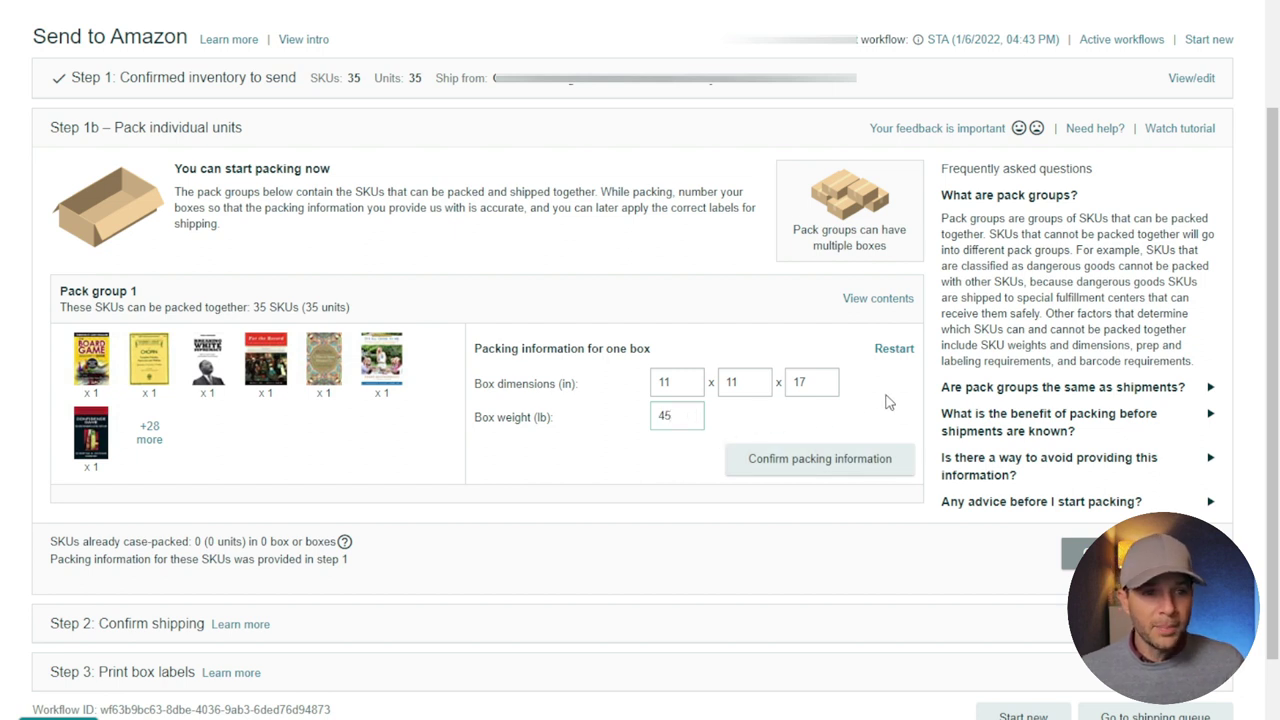
{"action": "left_click", "coordinate": [818, 470]}
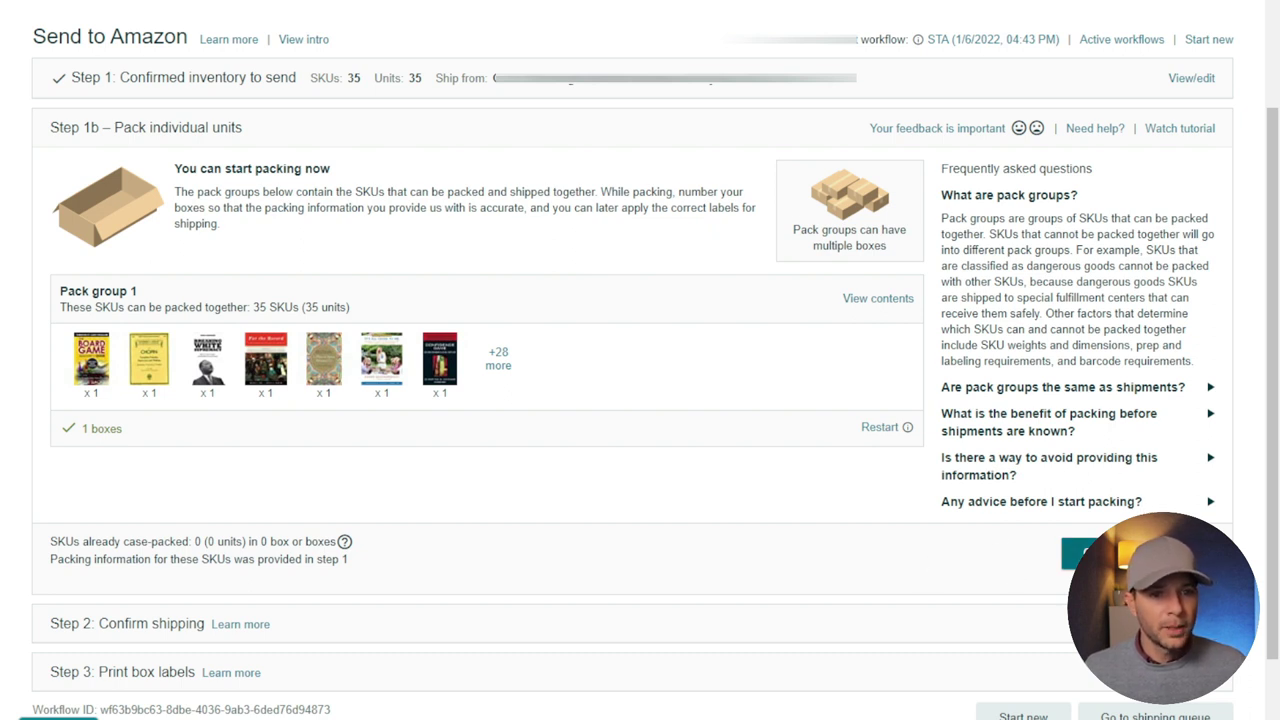
Continue to the Confirm shipping step and set the ship date to 01/06/2022.
{"action": "left_click", "coordinate": [1078, 553]}
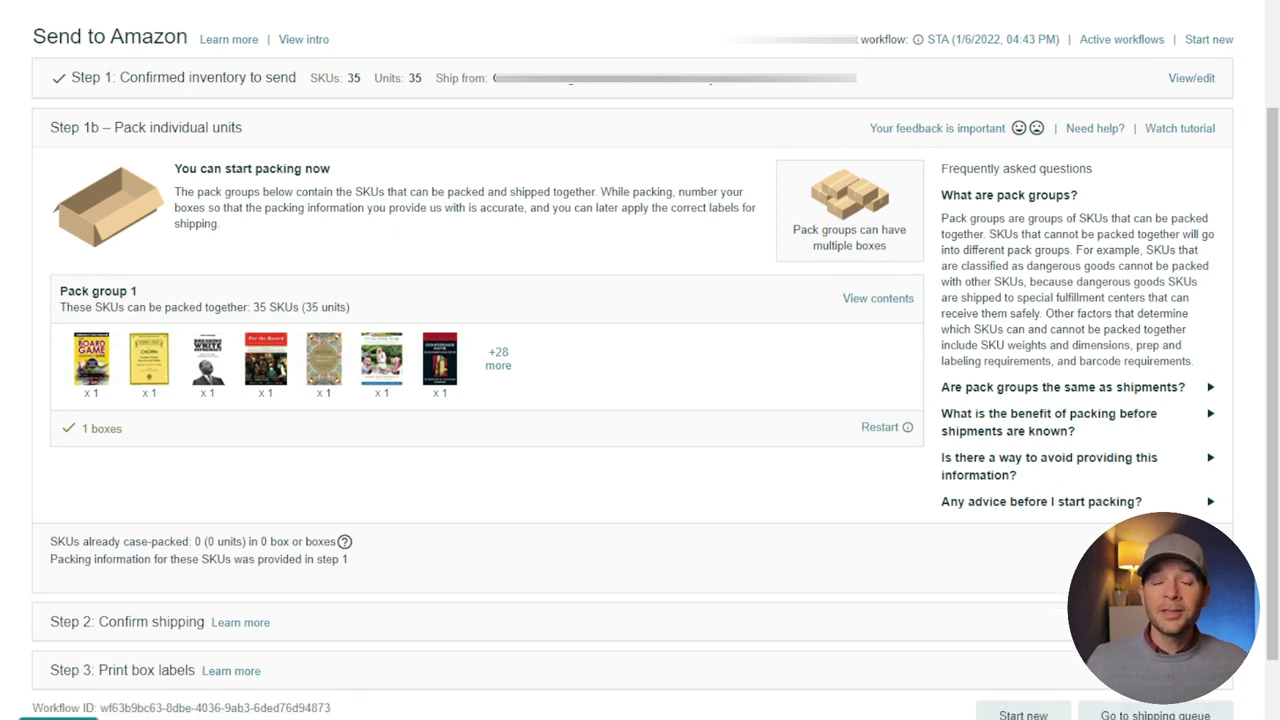
{"action": "left_click", "coordinate": [110, 242]}
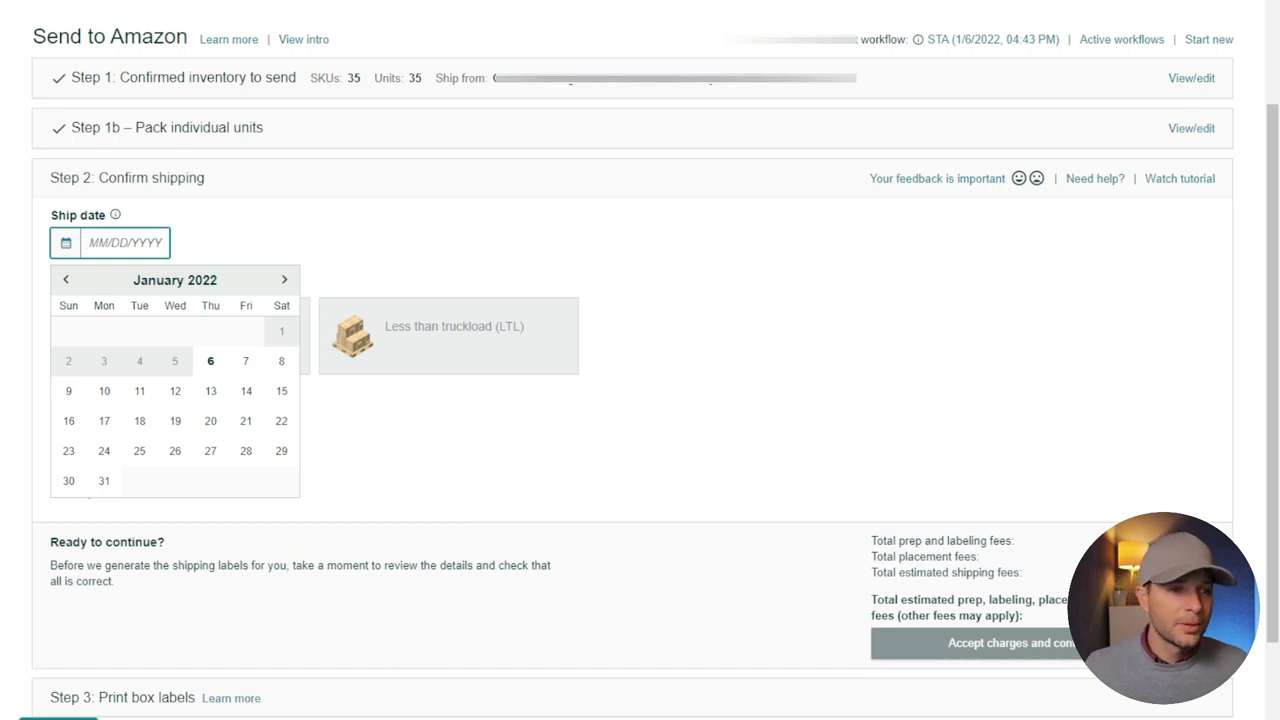
{"action": "left_click", "coordinate": [210, 366]}
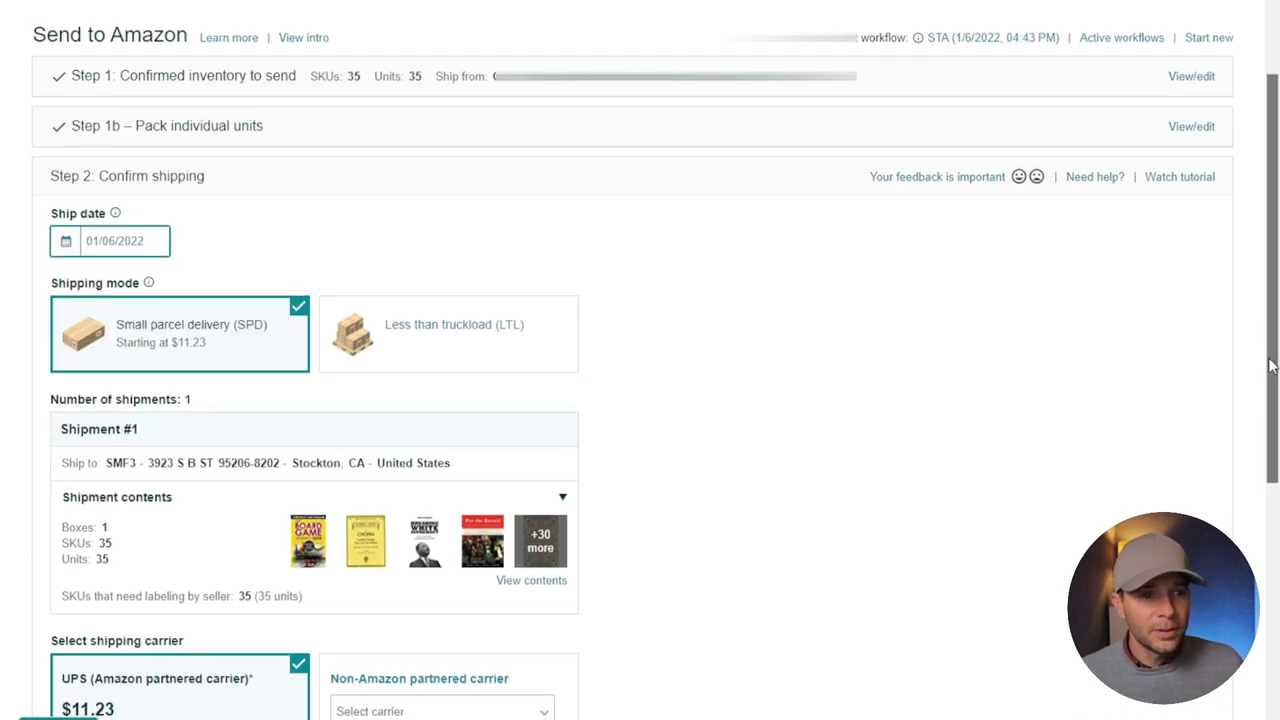
Review the small parcel shipment with UPS as the Amazon partnered carrier, accept the charges and confirm shipping.
{"action": "left_click_drag", "start_coordinate": [1271, 363], "coordinate": [1244, 478]}
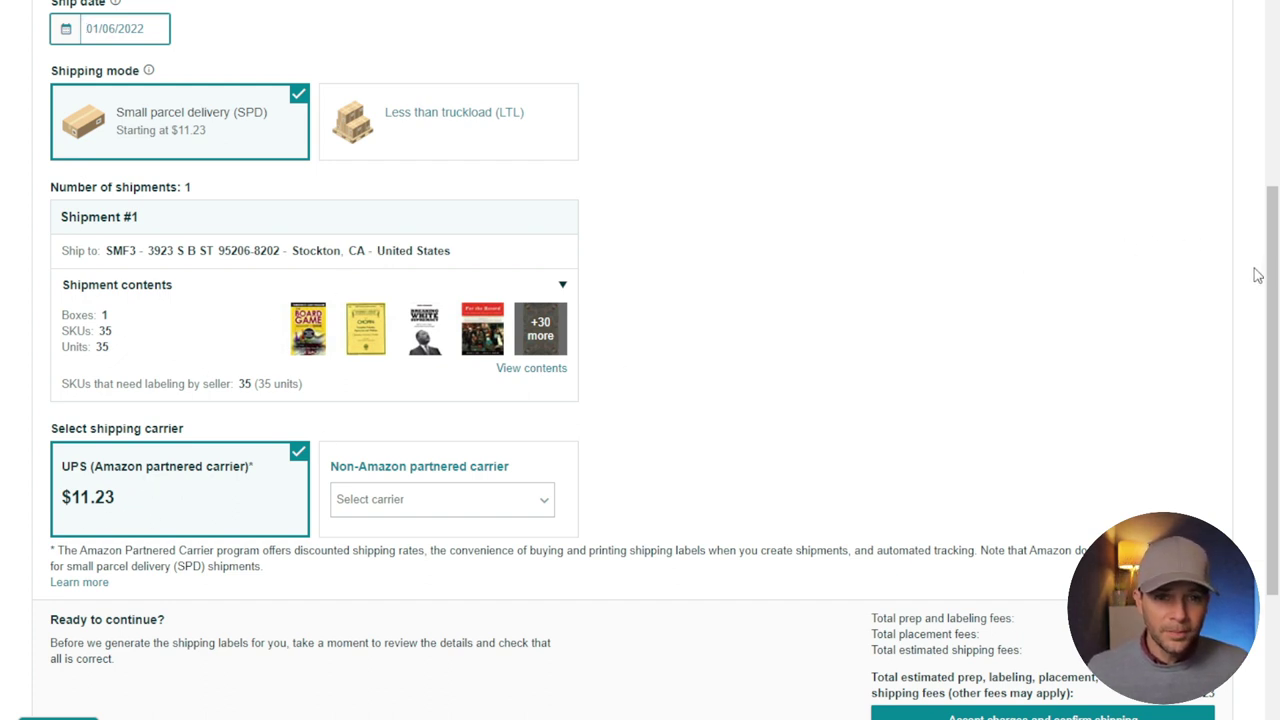
{"action": "left_click_drag", "start_coordinate": [1272, 280], "coordinate": [1272, 417]}
{"action": "left_click", "coordinate": [1084, 484]}
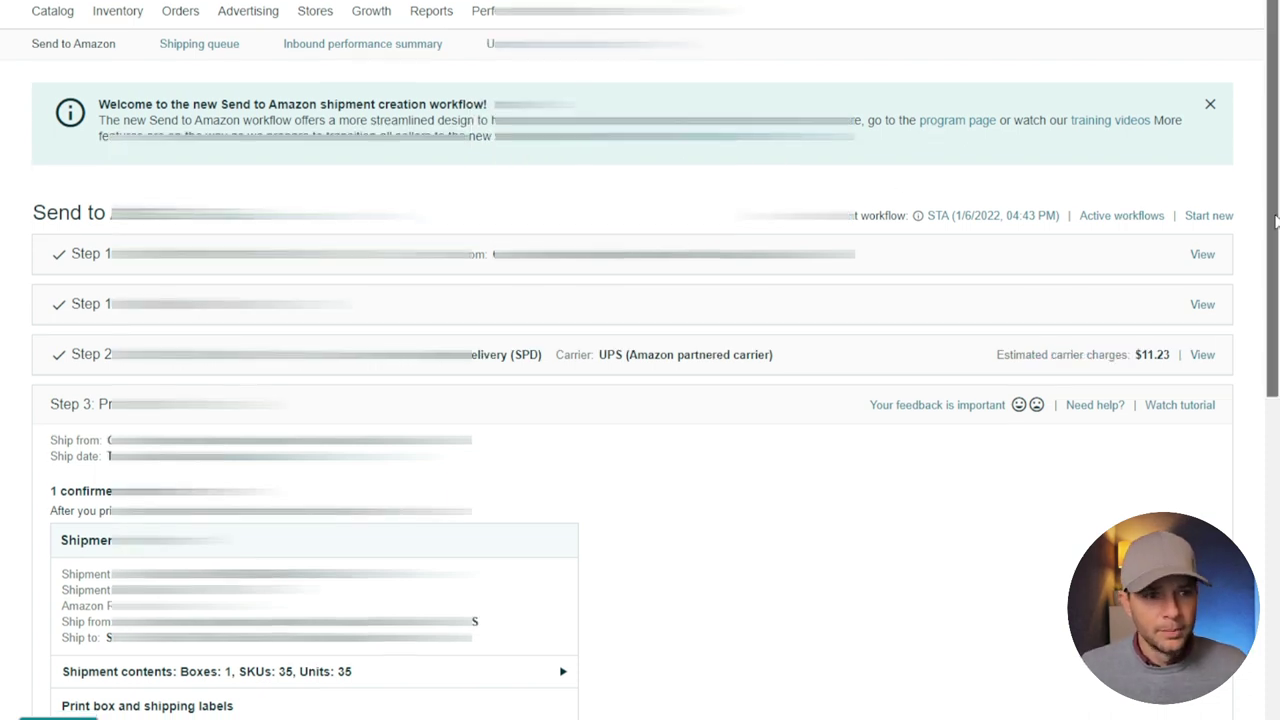
Choose the 8.5" X 5.5" (US Letter) format for the box and shipping labels and generate them for printing.
{"action": "scroll", "coordinate": [1268, 245], "scroll_direction": "down", "scroll_amount": 1}
{"action": "left_click_drag", "start_coordinate": [1265, 245], "coordinate": [1210, 368]}
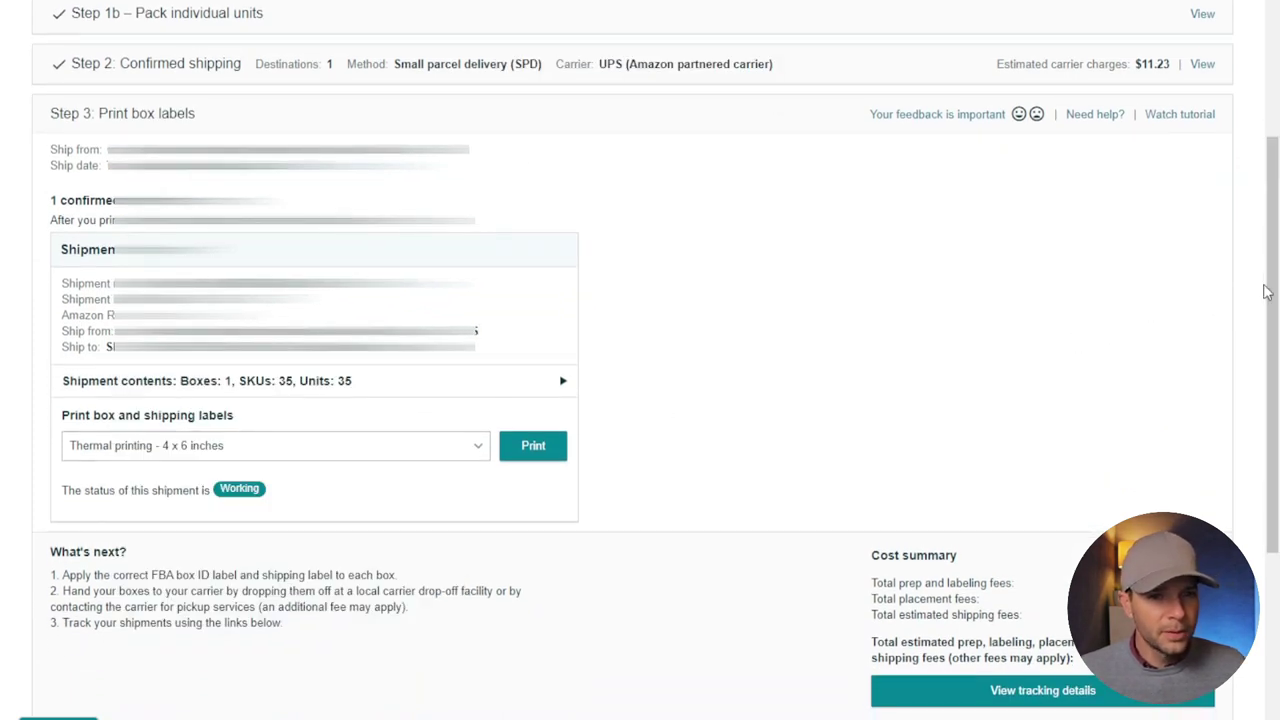
{"action": "left_click", "coordinate": [477, 450]}
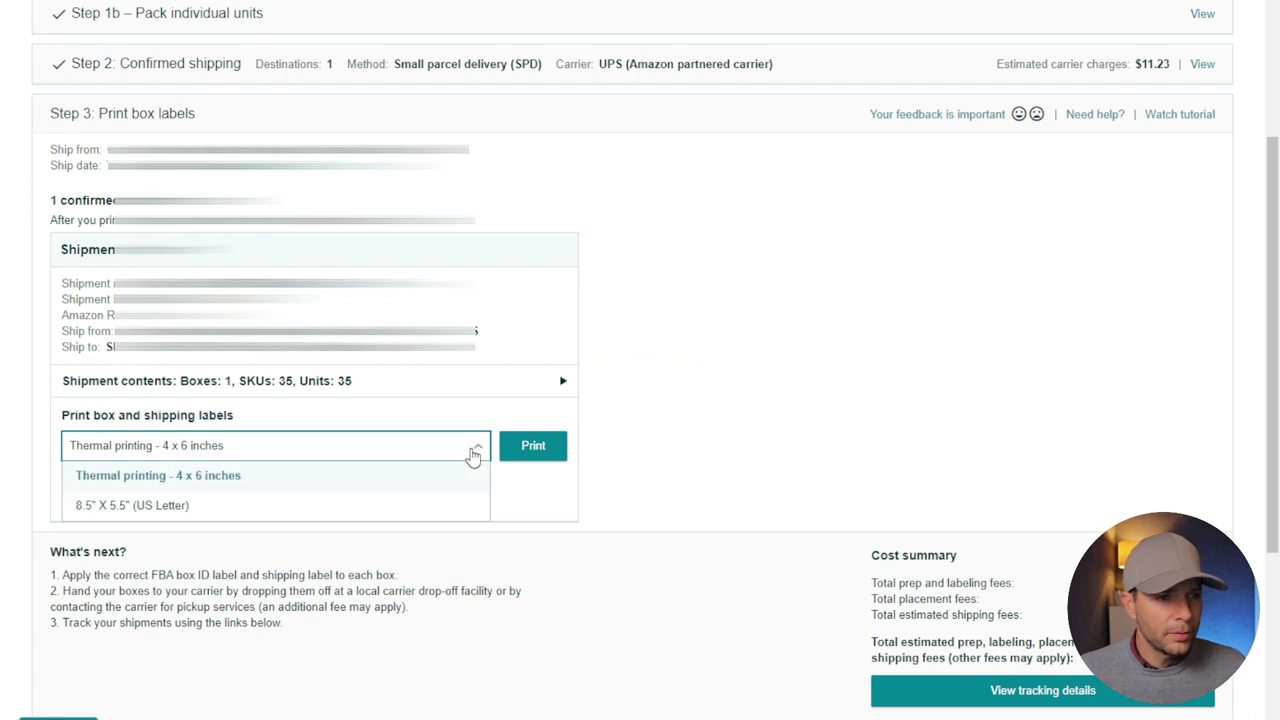
{"action": "left_click", "coordinate": [220, 510]}
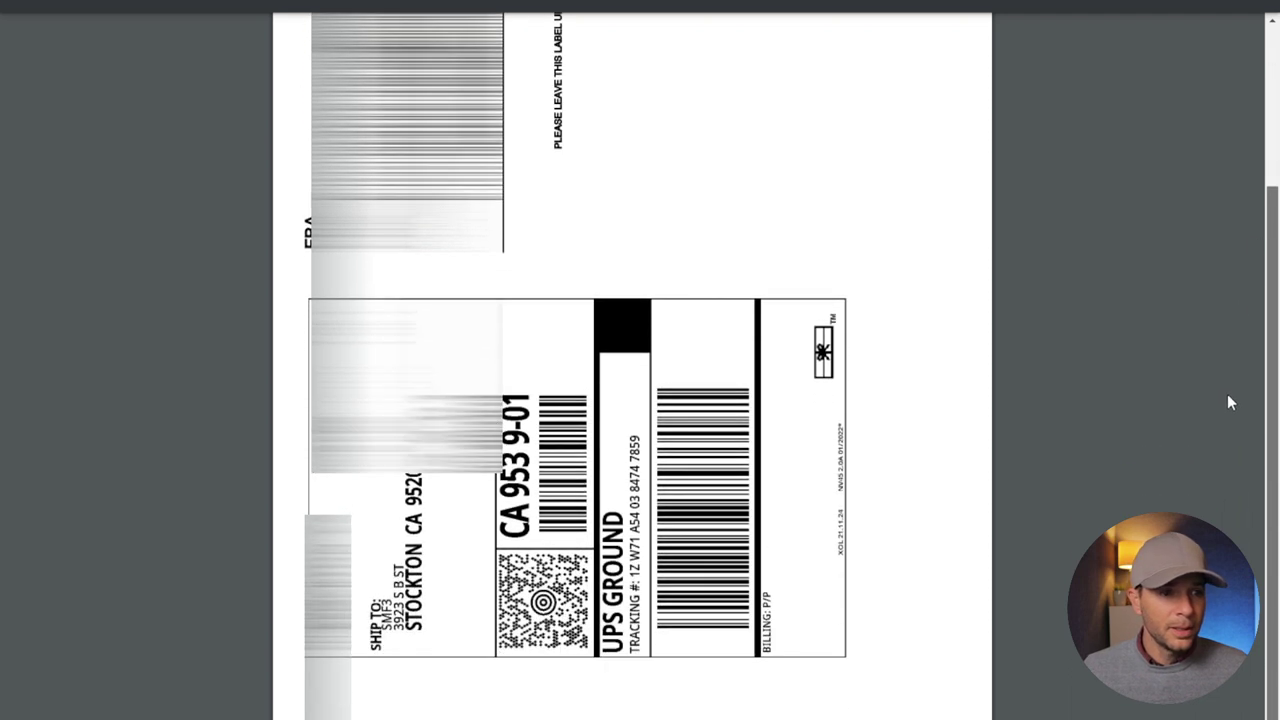
Review the box and shipping labels, open their print dialog and check the additional print settings.
{"action": "scroll", "coordinate": [1232, 389], "scroll_direction": "up", "scroll_amount": 1}
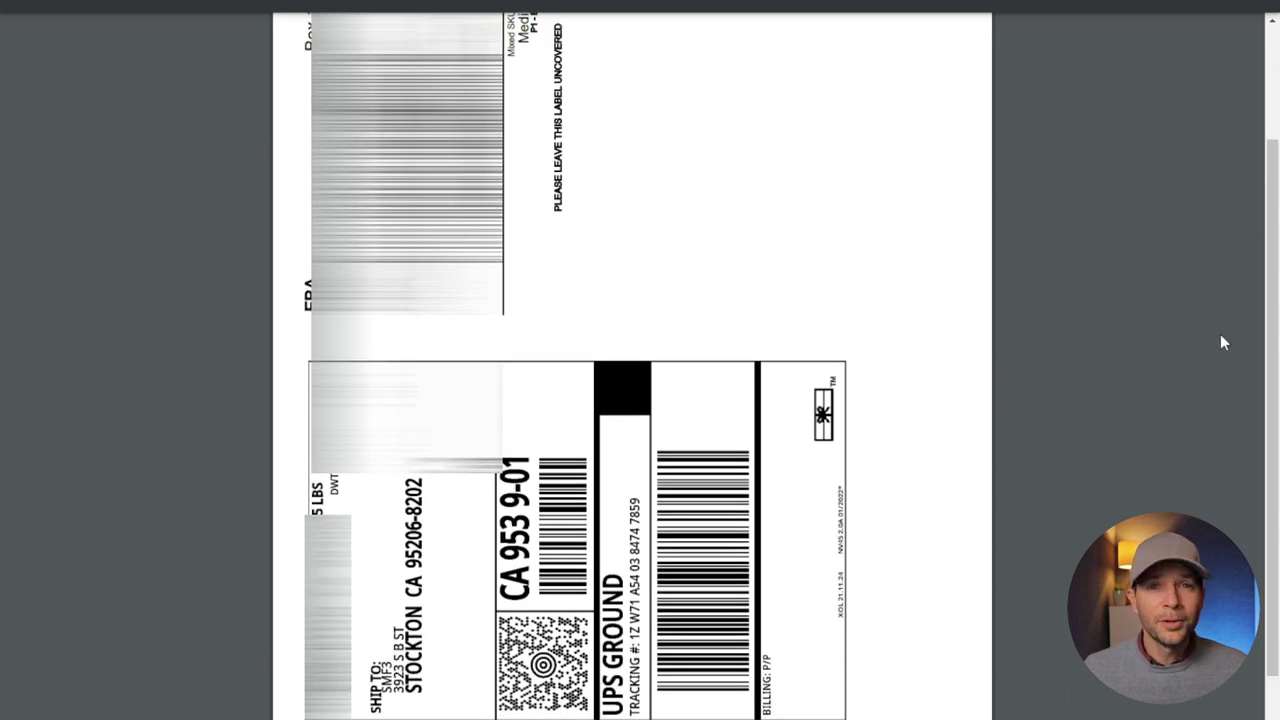
{"action": "left_click", "coordinate": [1216, 8]}
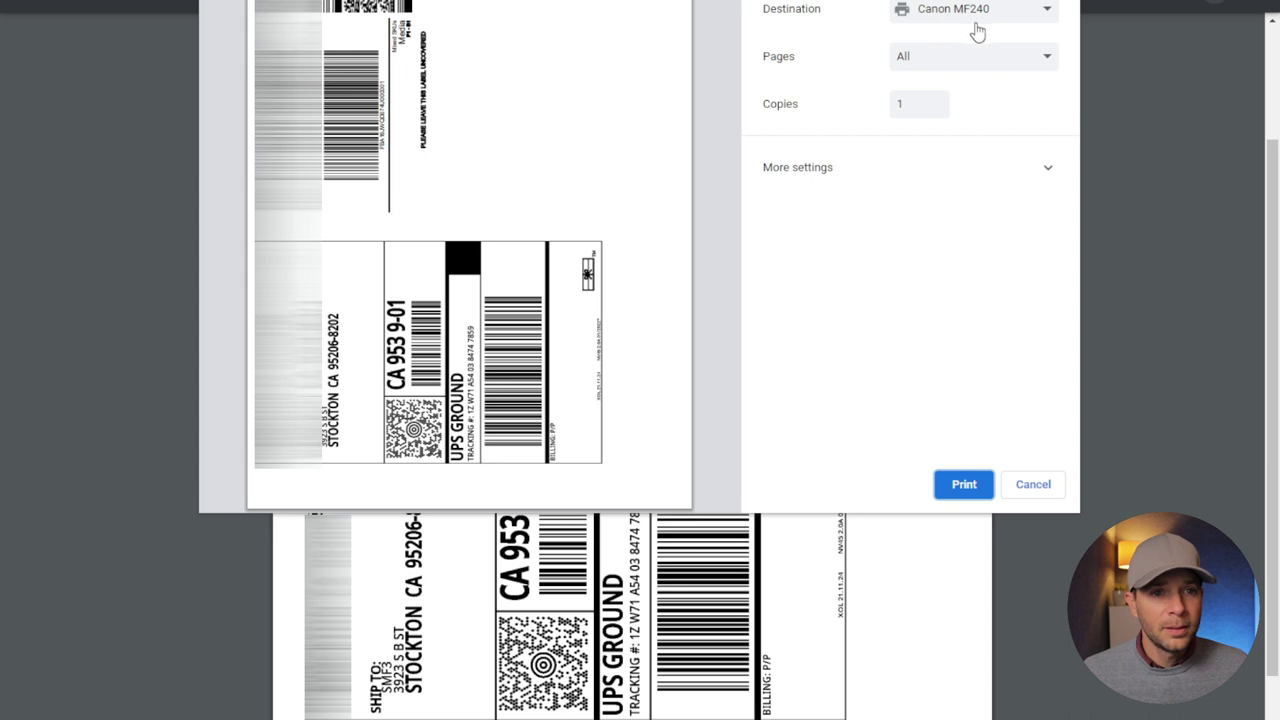
{"action": "left_click", "coordinate": [876, 170]}
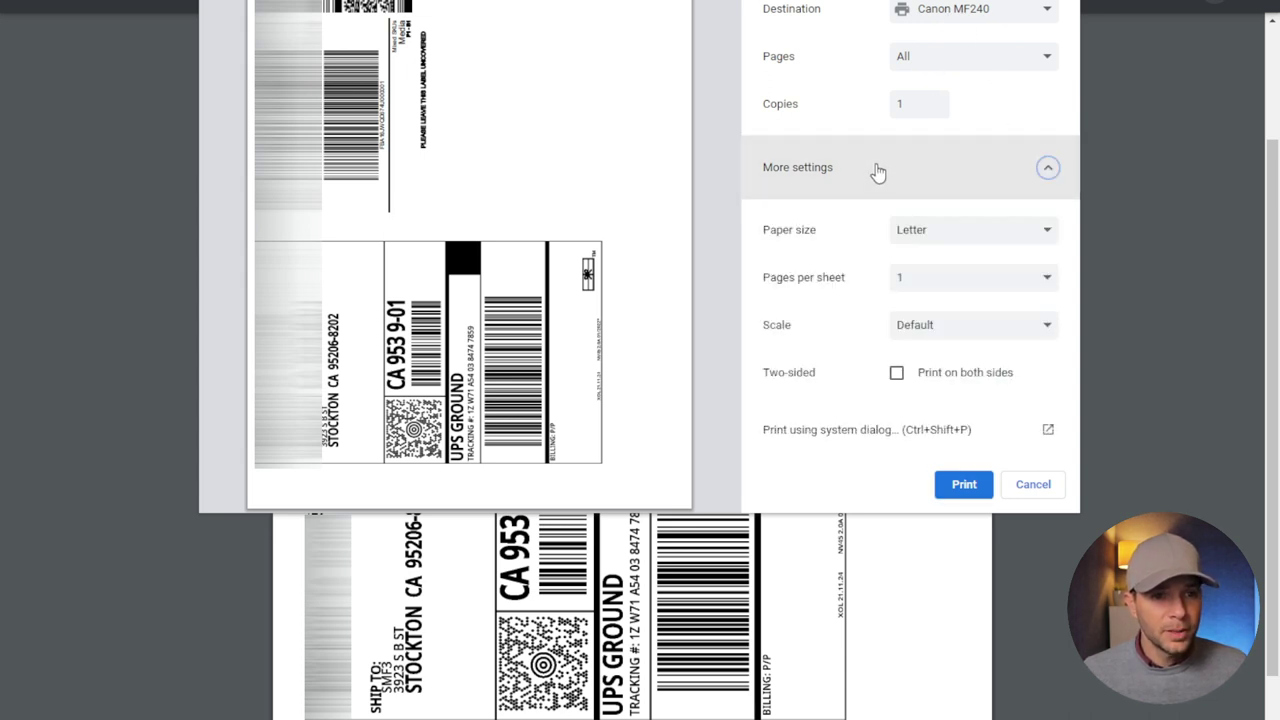
{"action": "left_click", "coordinate": [877, 171]}
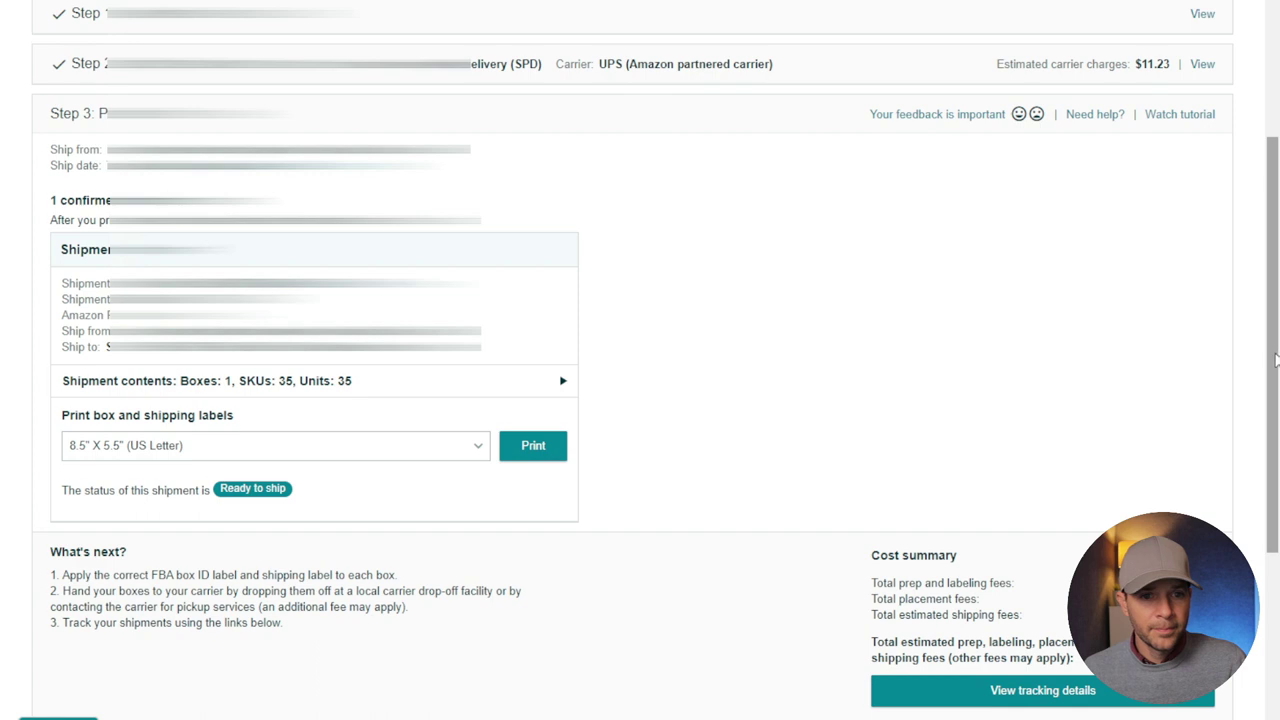
Return to the Send to Amazon workflow and proceed to the shipment's tracking details.
{"action": "scroll", "coordinate": [1262, 400], "scroll_direction": "down", "scroll_amount": 2}
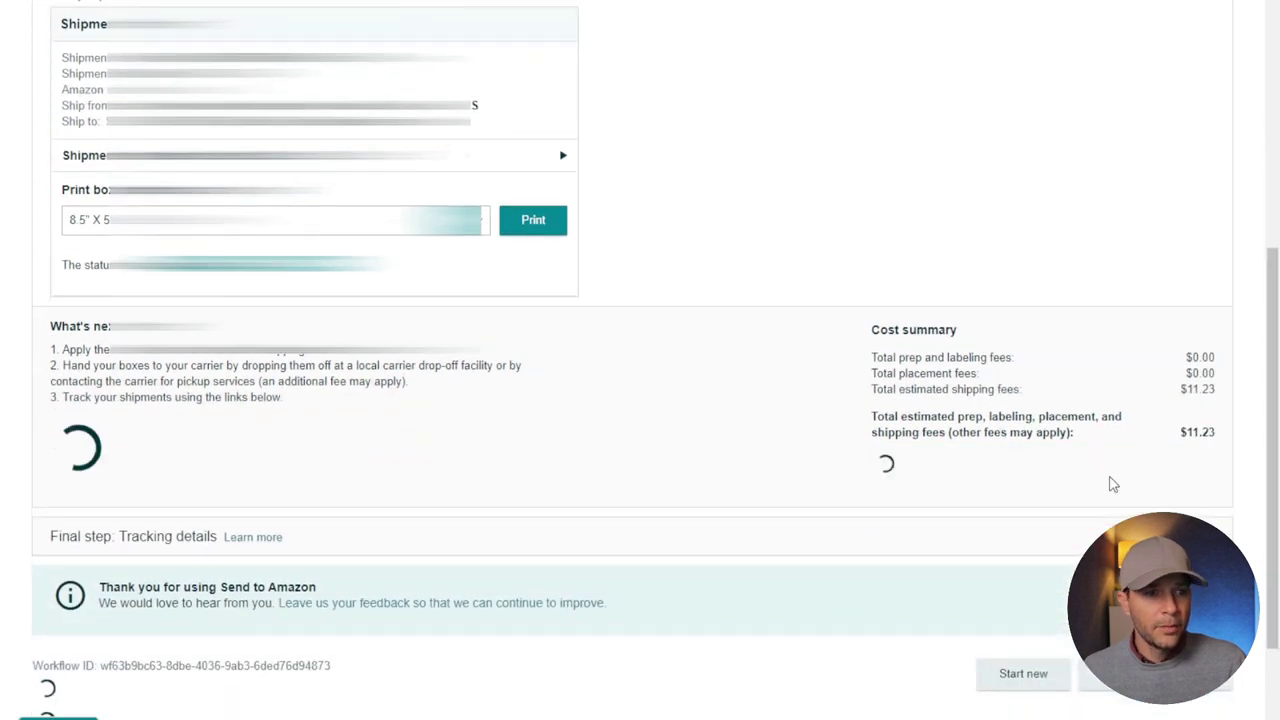